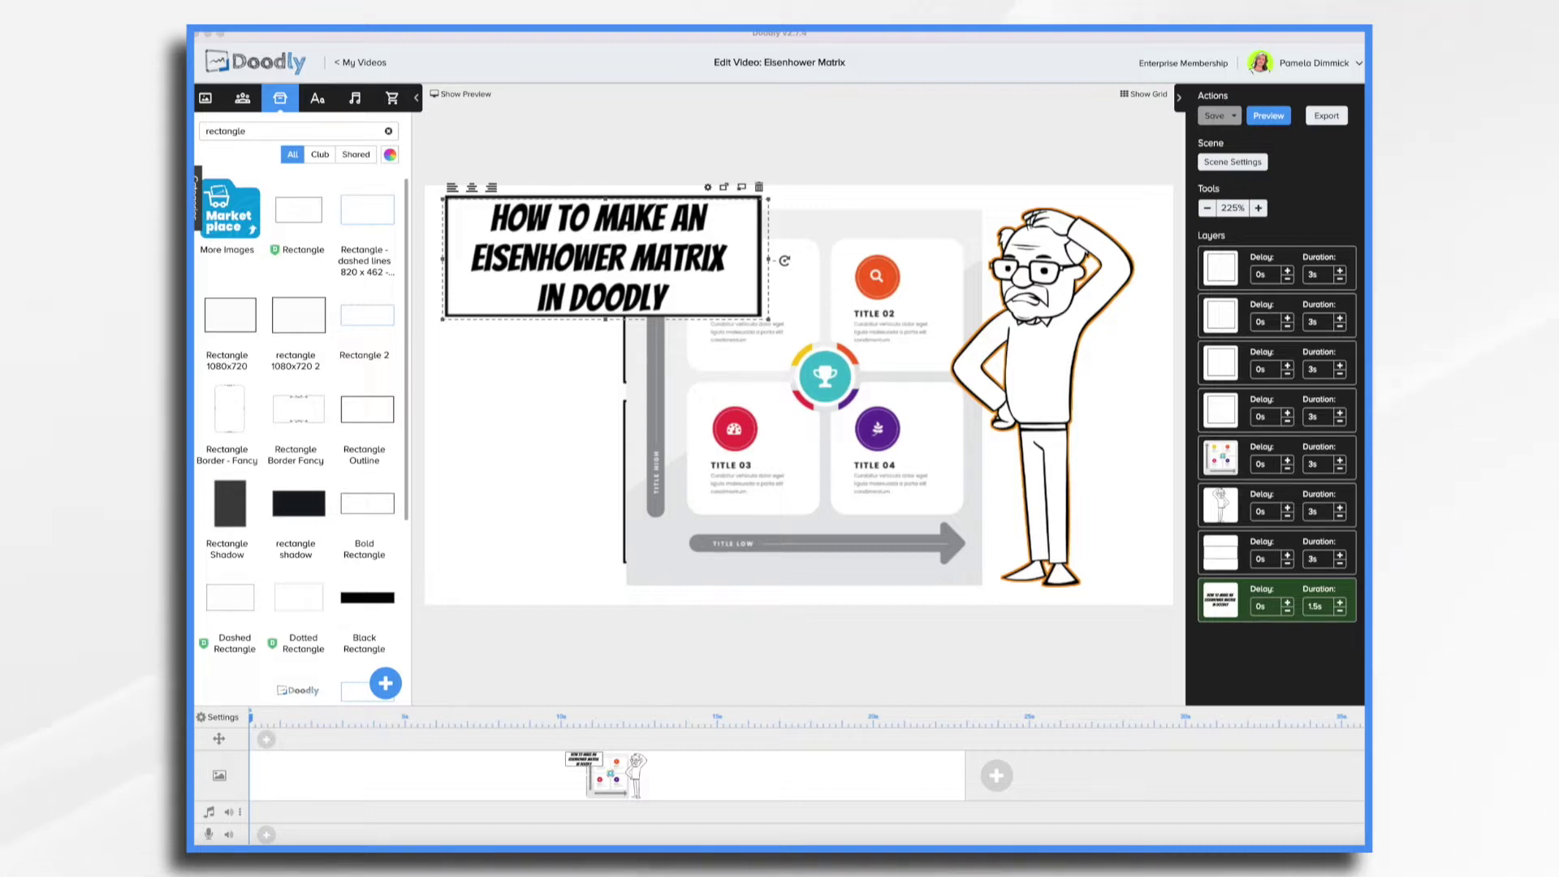
Step: Select the example matrix image and shift it around on the canvas
left_click(844, 520)
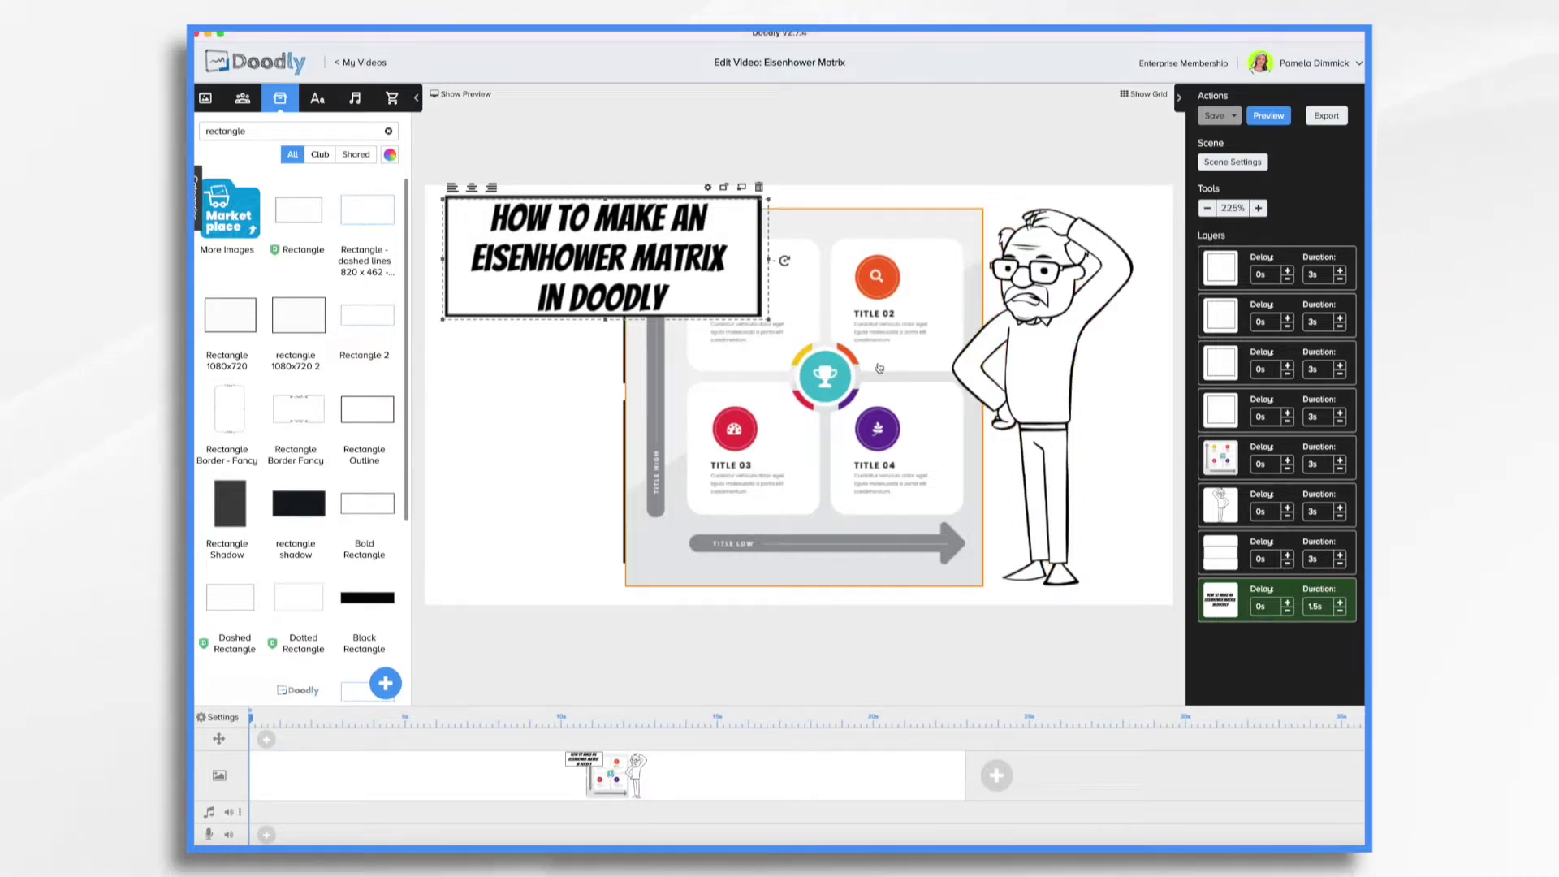
left_click(899, 299)
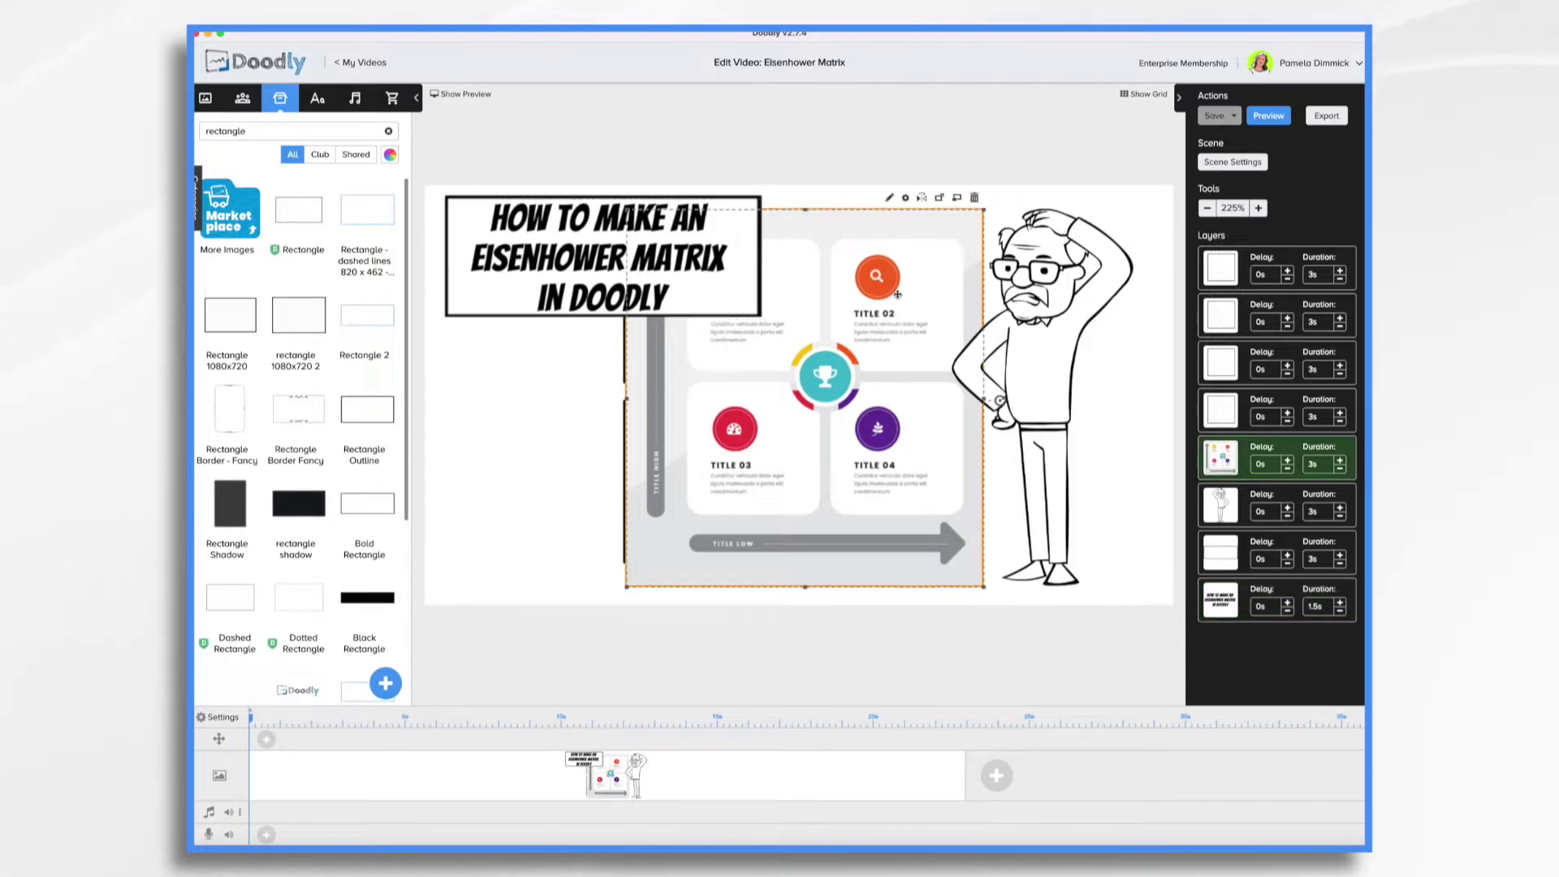
left_click_drag(899, 299, 917, 326)
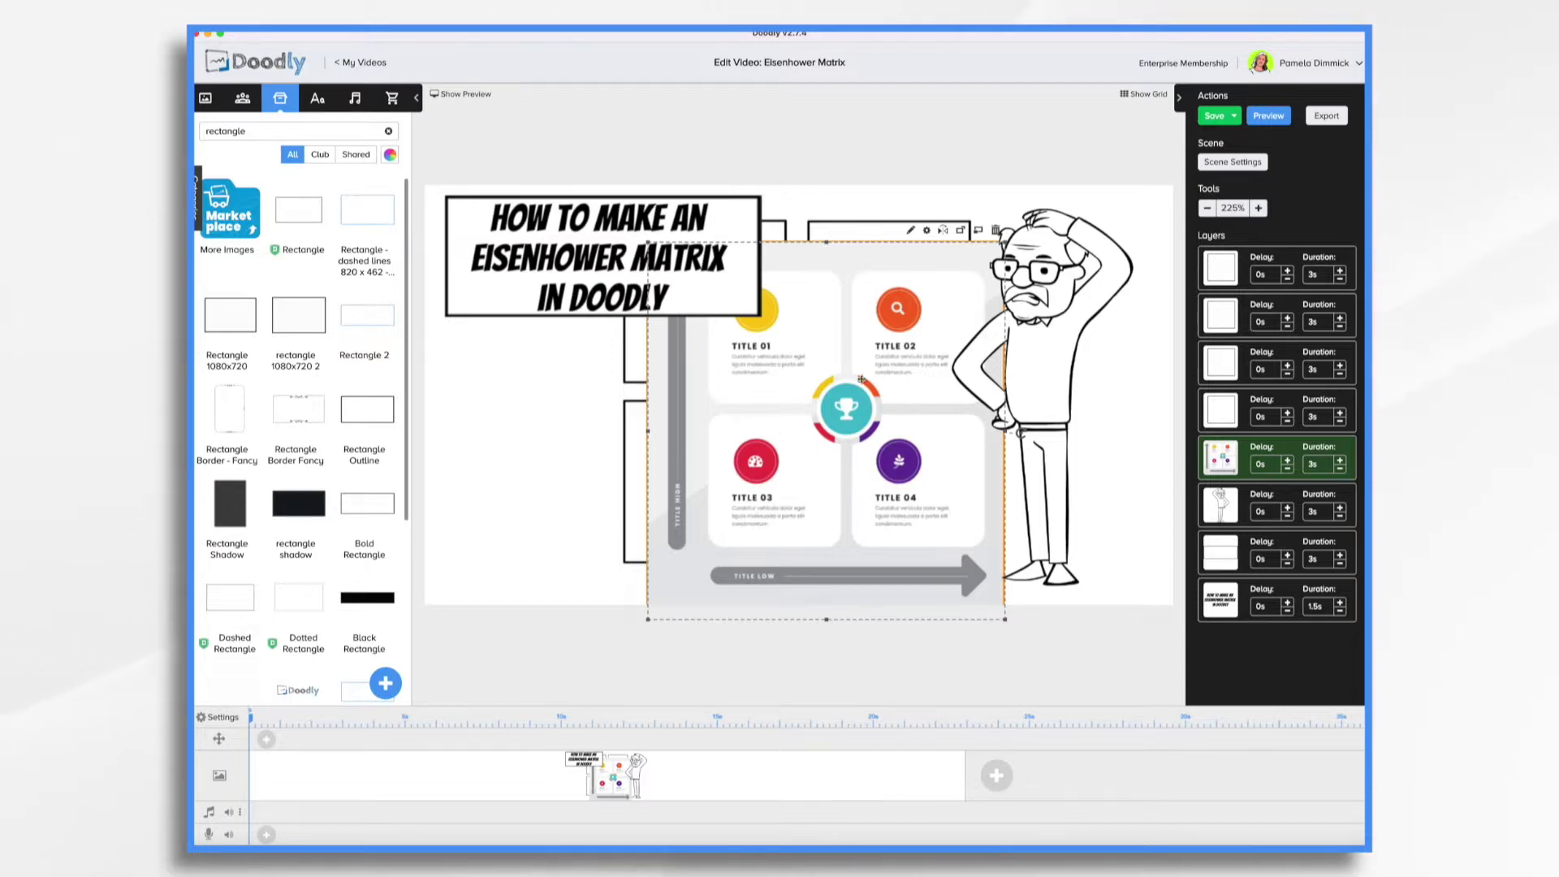
left_click_drag(891, 322, 858, 305)
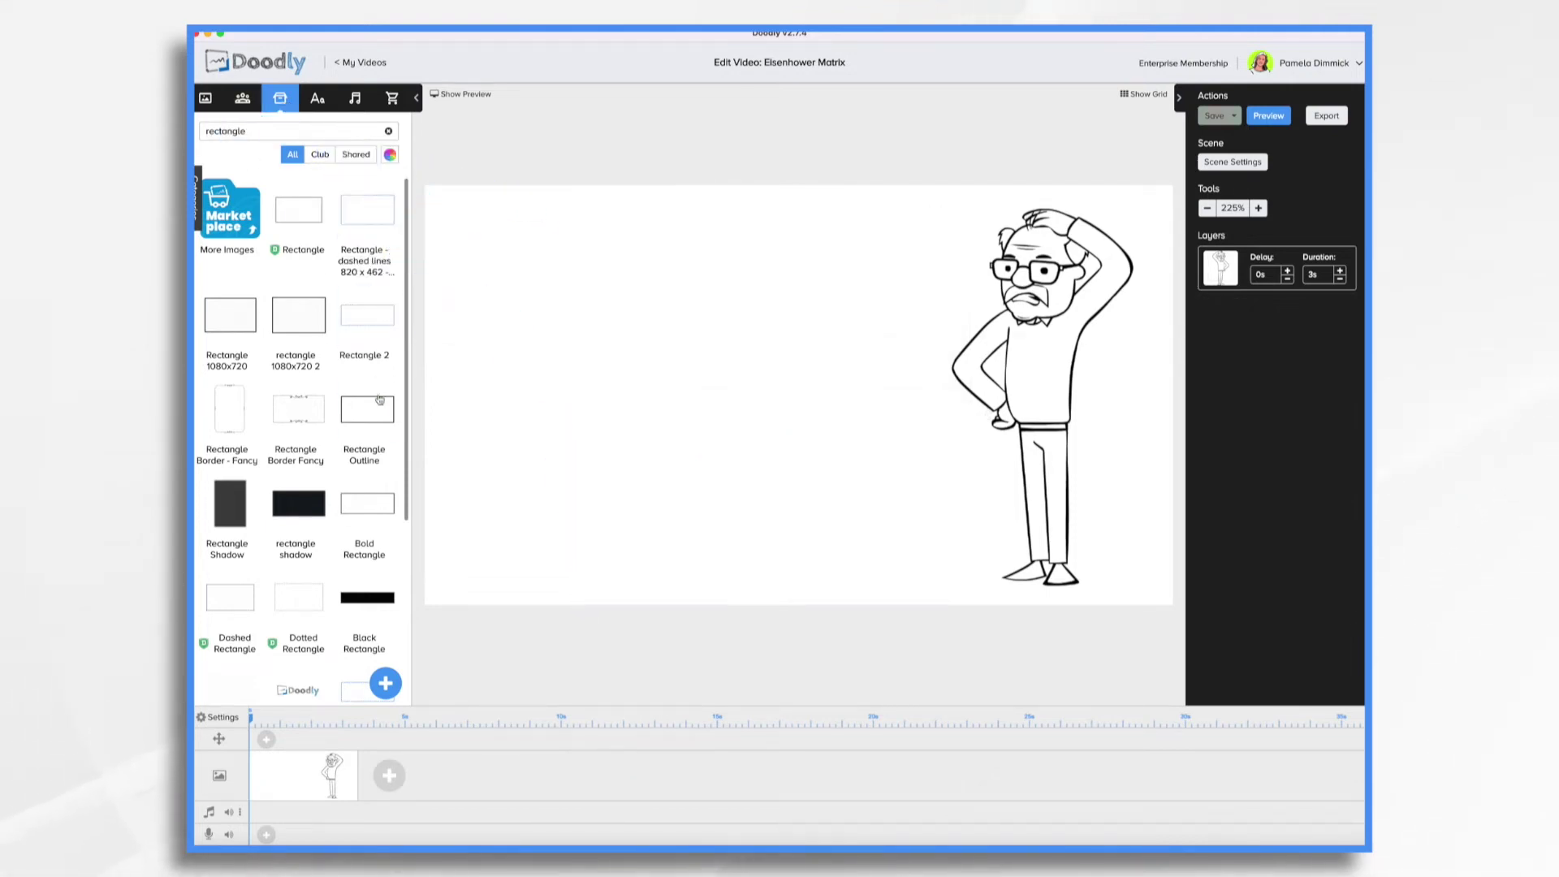
Step: Add a 336×174 outlined rectangle and paste copies below it to build the grid
left_click_drag(365, 412, 773, 345)
left_click_drag(888, 434, 722, 373)
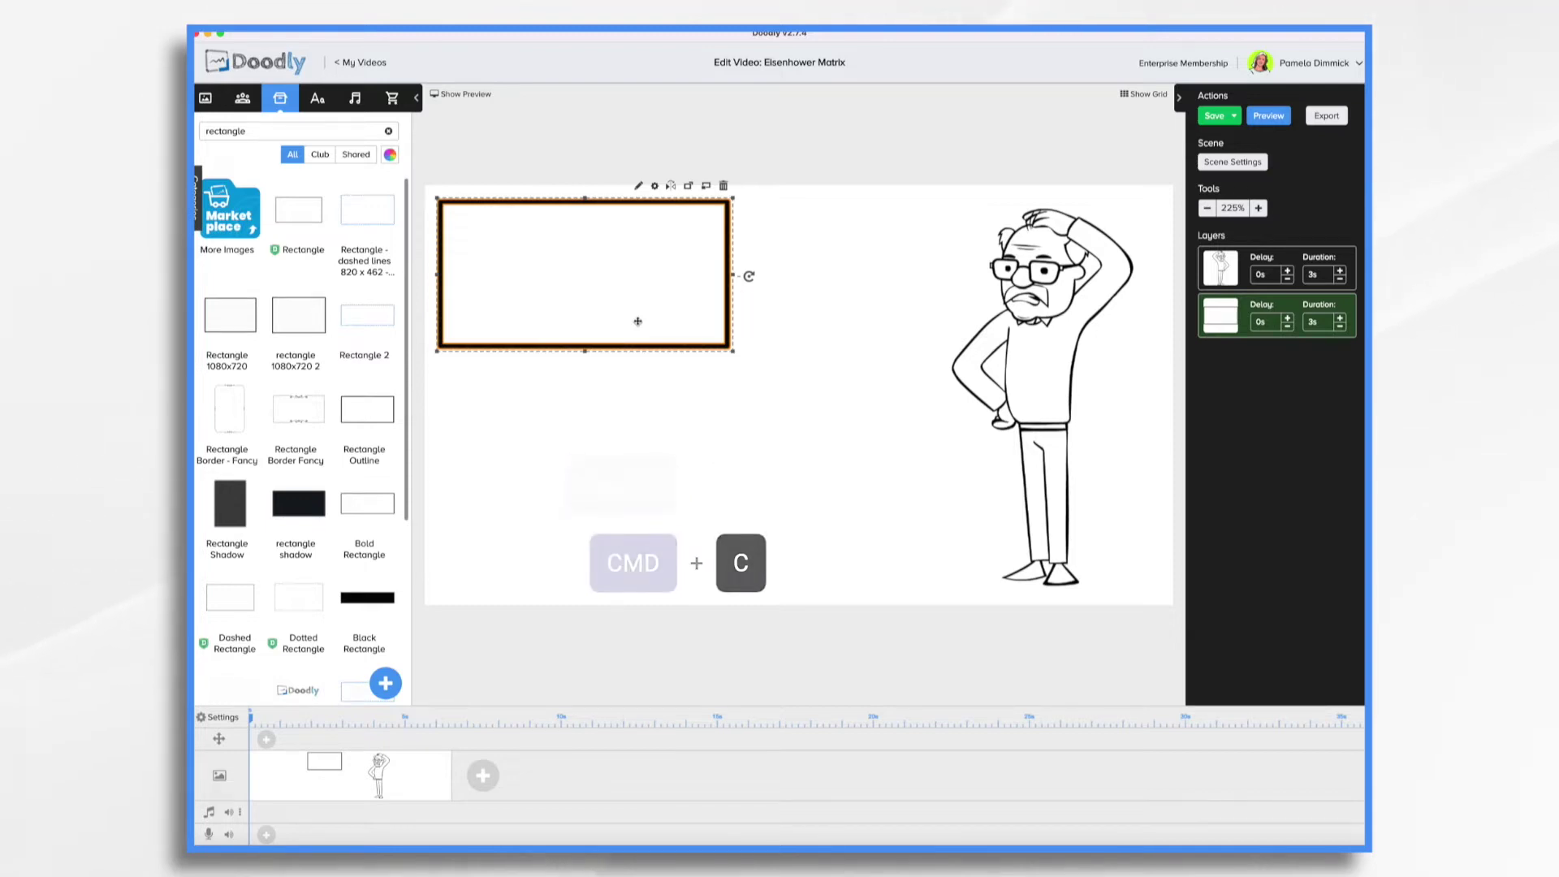
key("super+v")
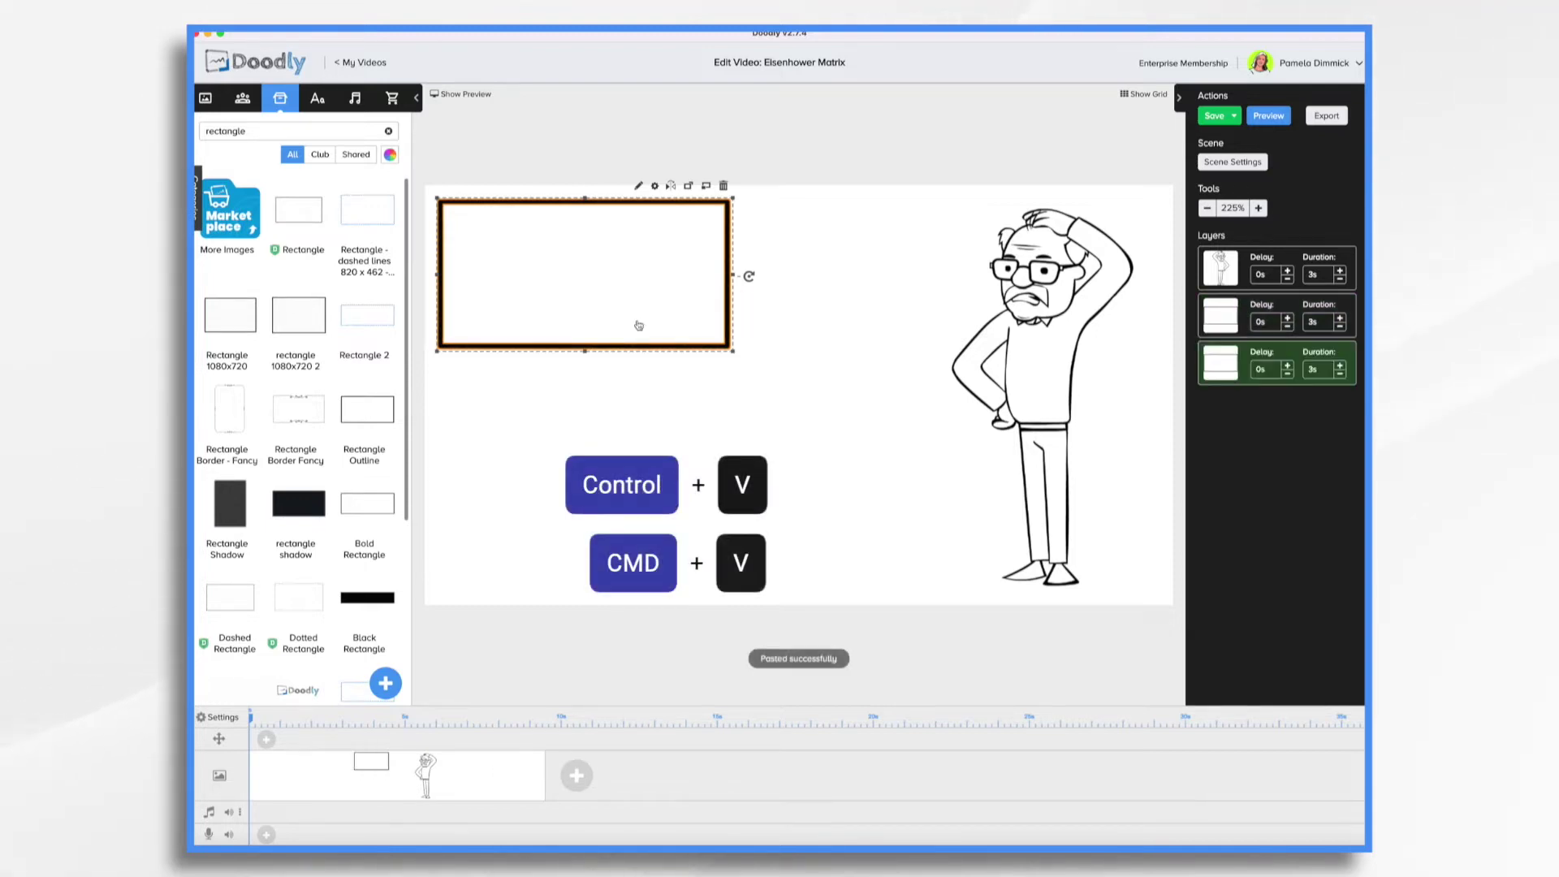
left_click_drag(639, 325, 637, 496)
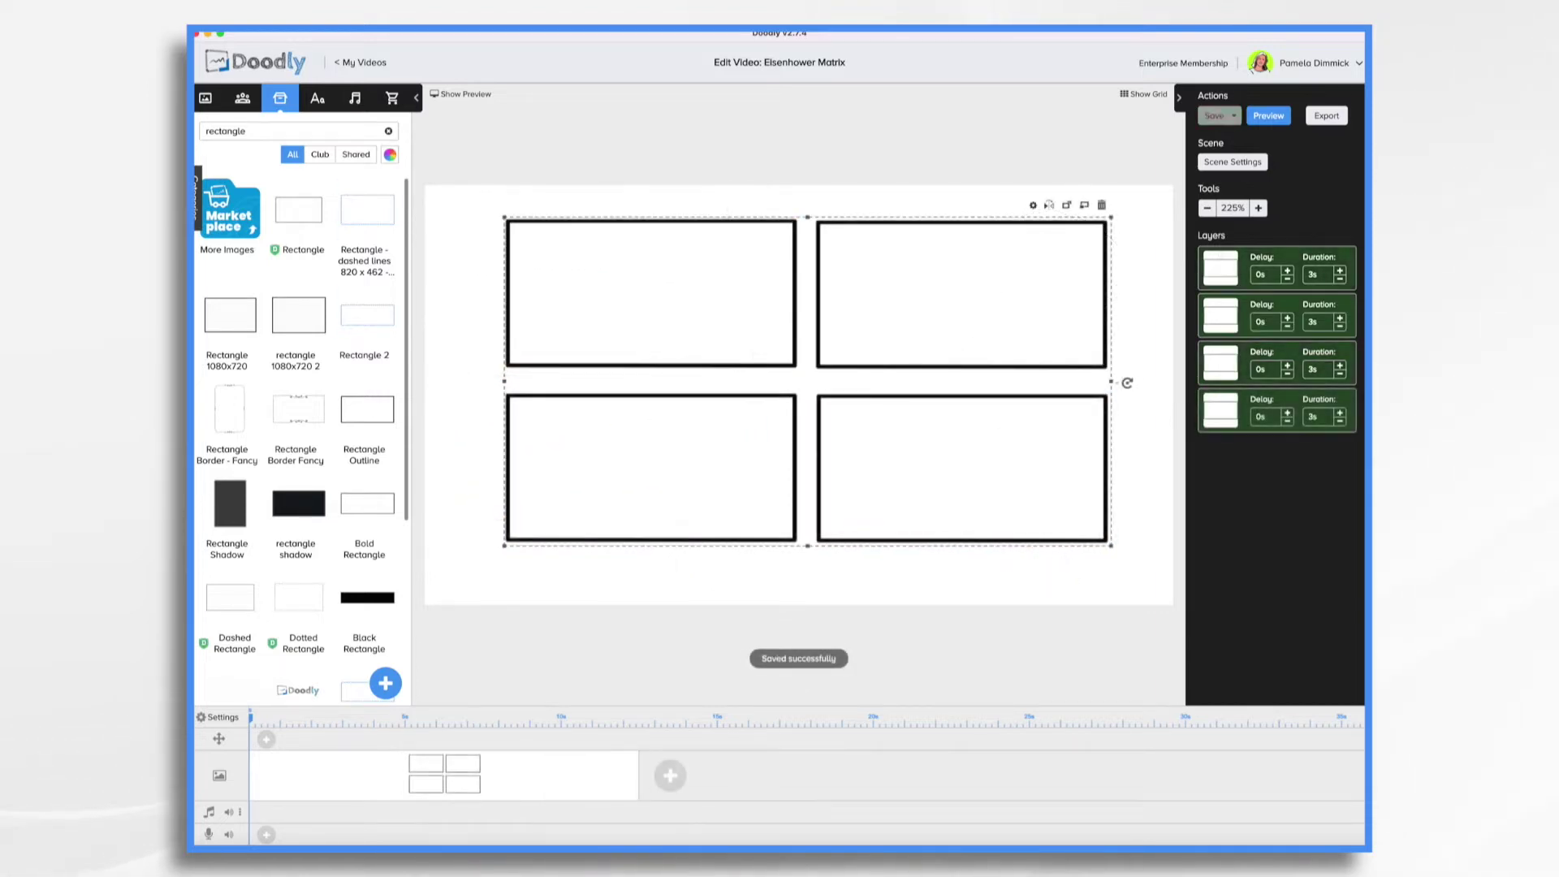
key("super+a")
Step: Add a scaled-down empty arrow pointing up and a rotated copy pointing right below the grid
type("arrow")
scroll(366, 510, "down", 10)
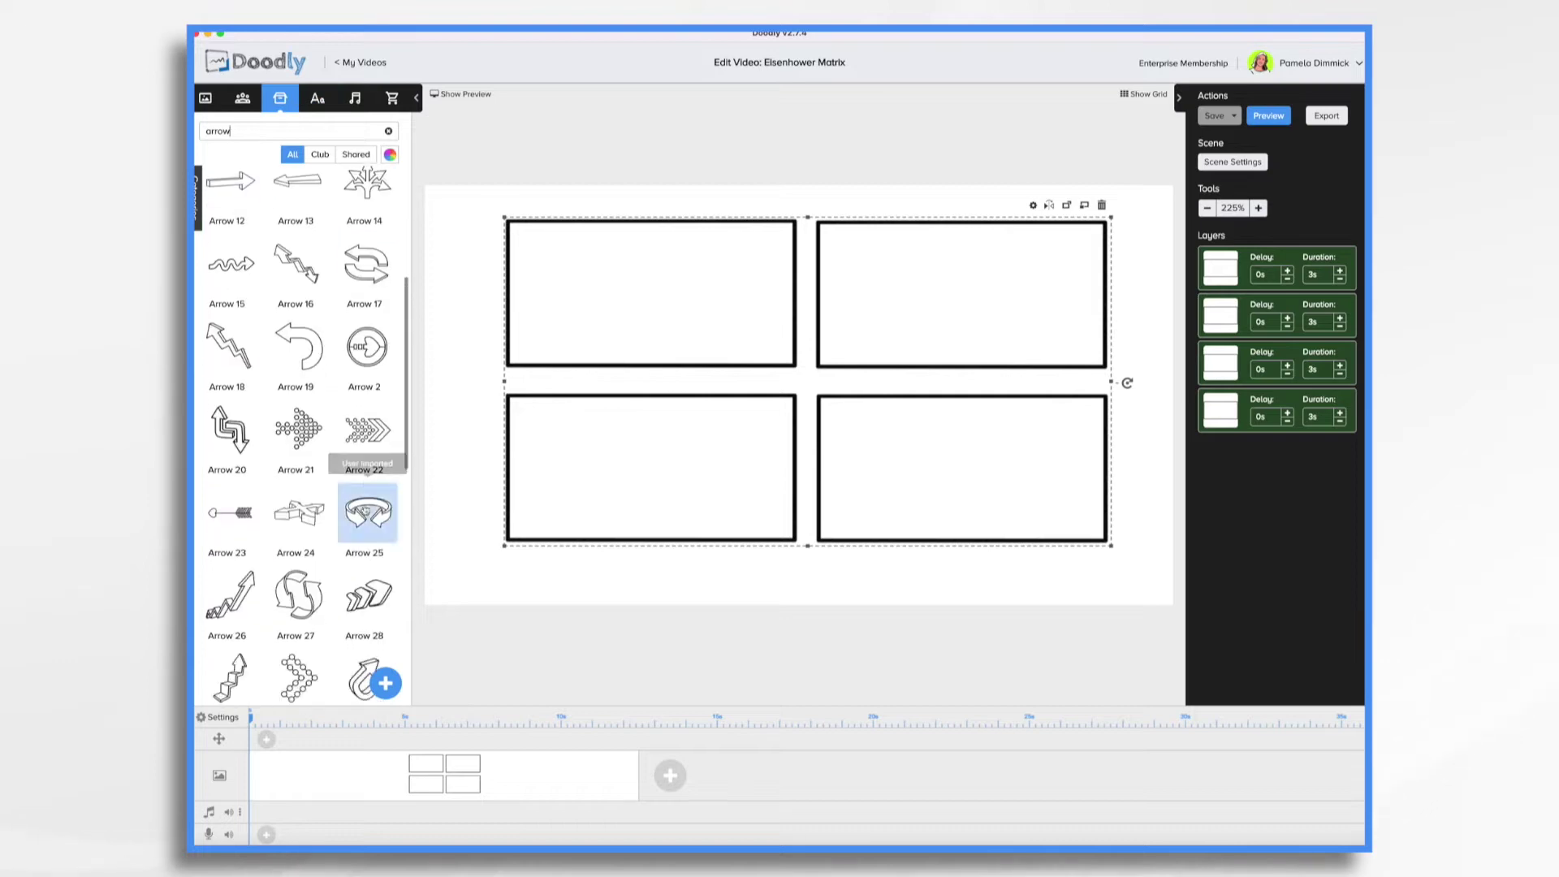
left_click_drag(306, 613, 573, 338)
left_click_drag(629, 457, 587, 446)
key("super+c")
key("super+v")
left_click_drag(534, 368, 559, 462)
left_click_drag(497, 417, 682, 567)
Step: Shift the grid boxes slightly up and to the right
left_click(731, 418)
left_click(940, 446, "shift")
left_click_drag(940, 446, 947, 431)
left_click(744, 375)
left_click(929, 290)
left_click(1034, 584)
left_click(662, 280)
Step: Add an 'Important' label in Architects Daughter and nudge it into place
left_click(318, 97)
left_click(310, 304)
key("super+a")
type("Important")
left_click(916, 557)
left_click_drag(488, 224, 498, 199)
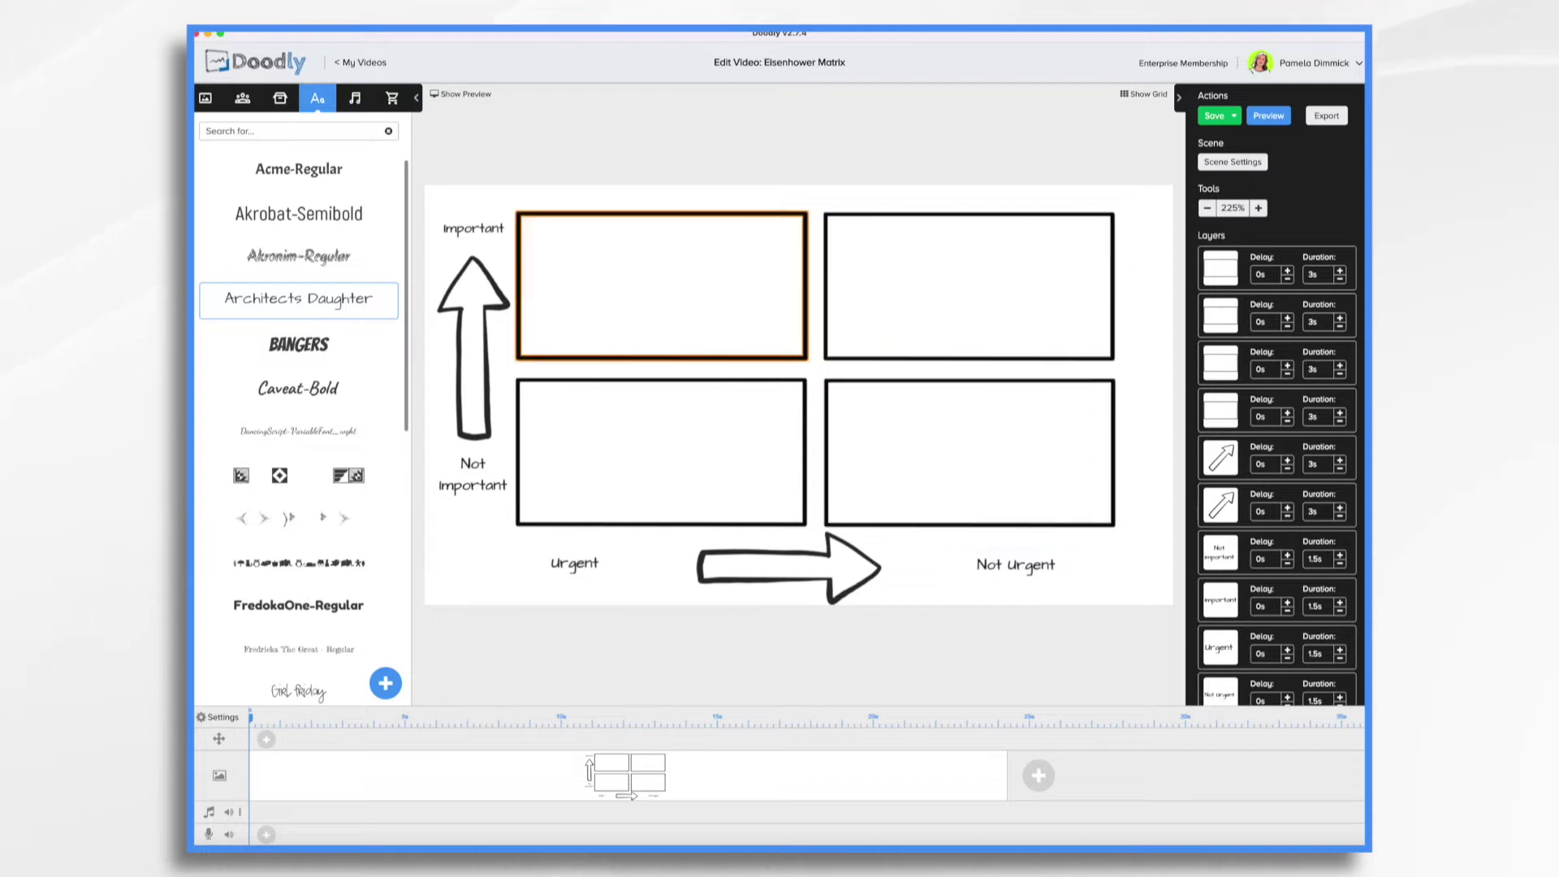
Step: Search Props for 'sticky', drop a Sticky Note, and shrink it into the top-left box
left_click(281, 98)
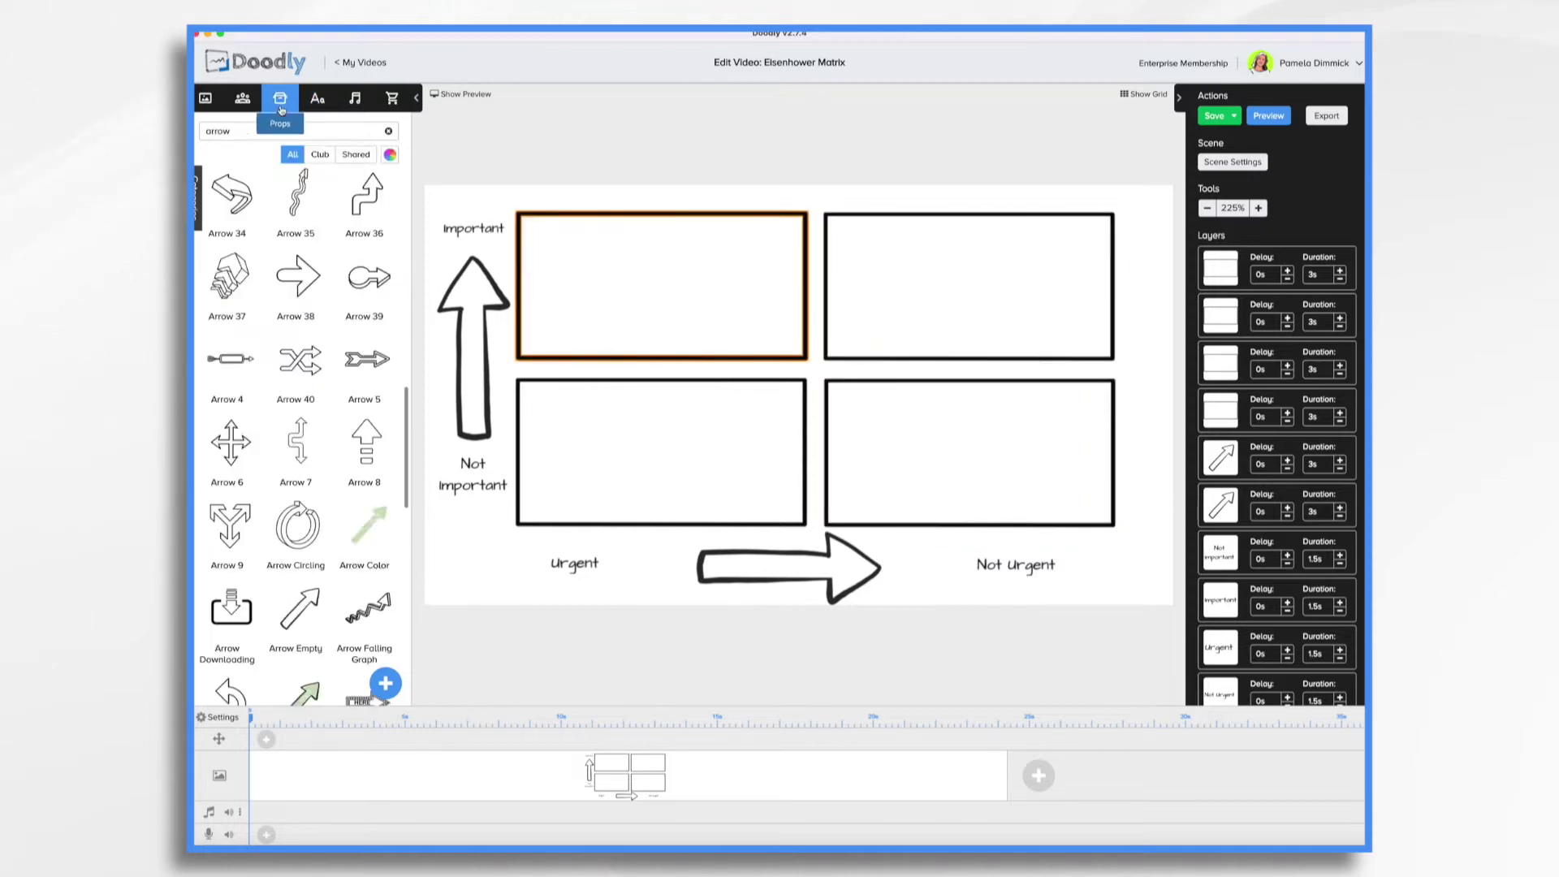
key("BackSpace")
key("BackSpace")
type("sticky")
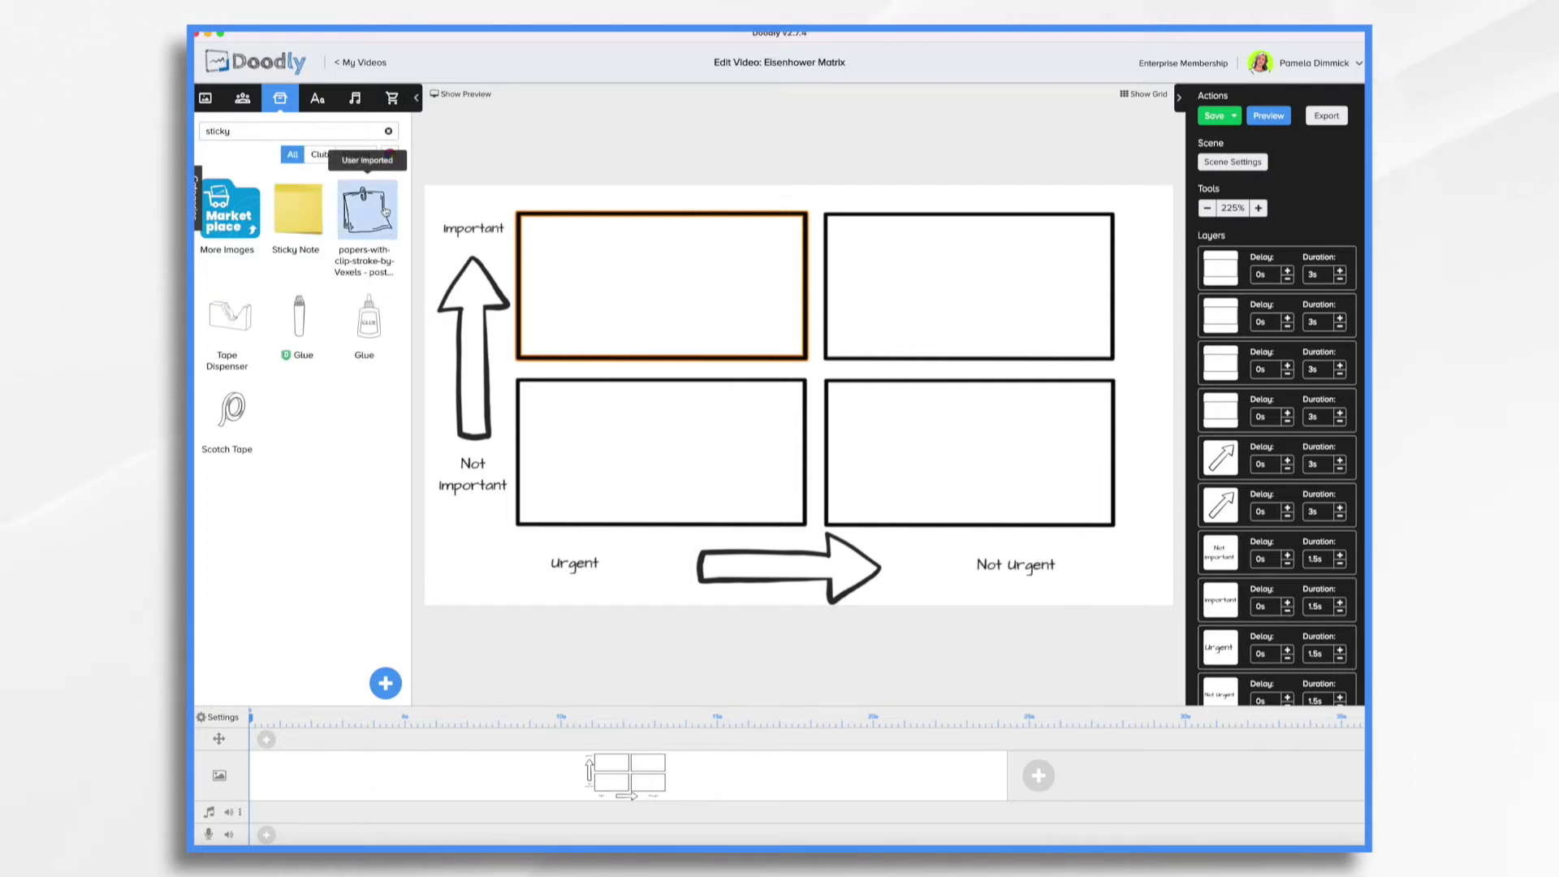
left_click_drag(300, 216, 629, 320)
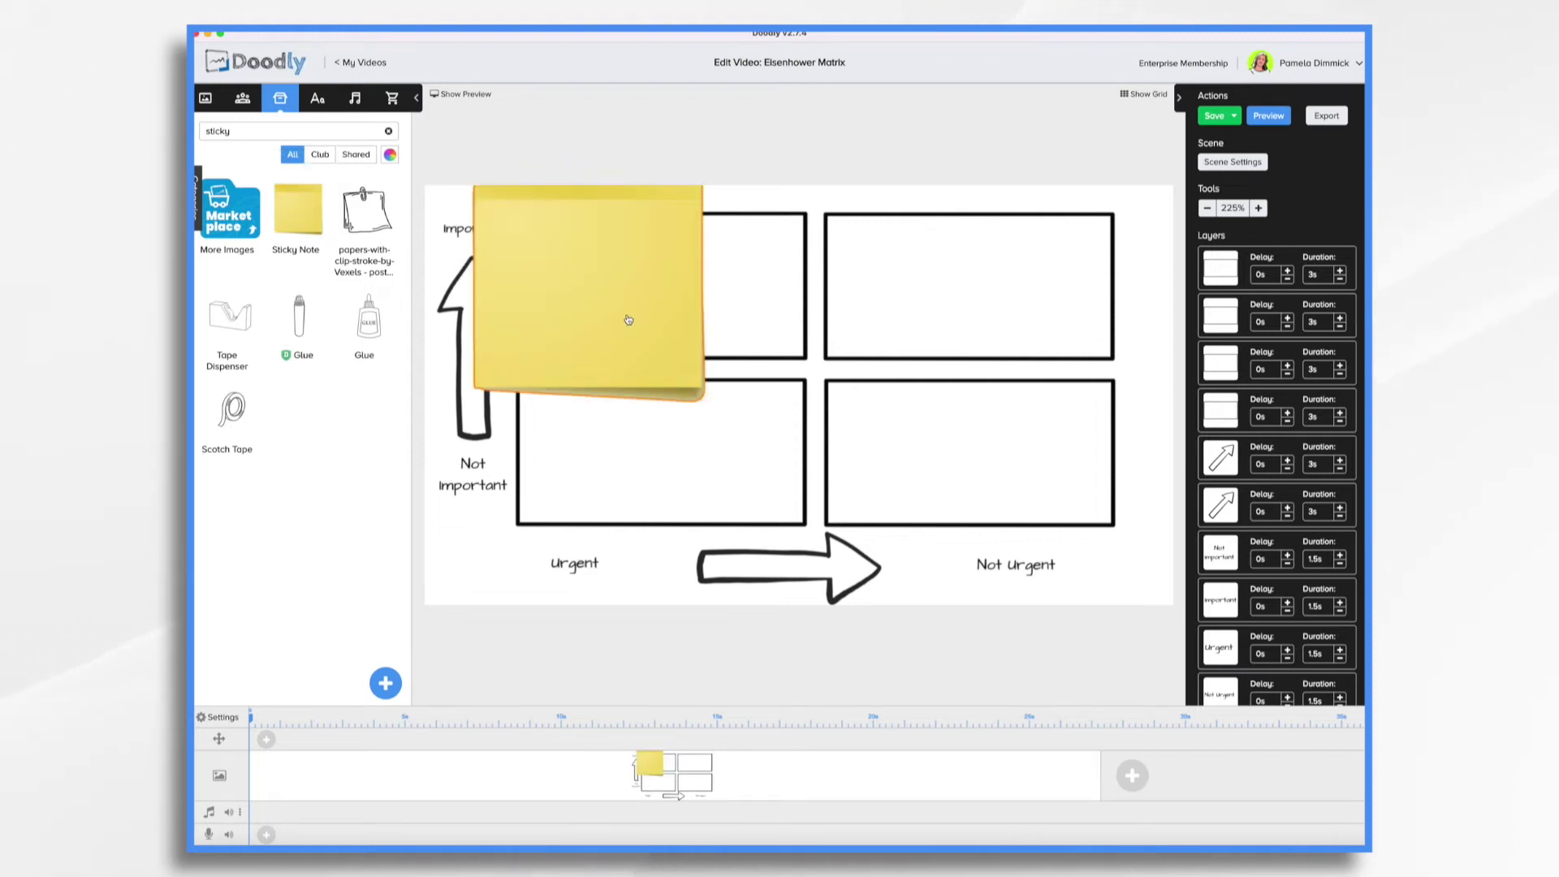
left_click(684, 351)
left_click_drag(717, 410, 617, 306)
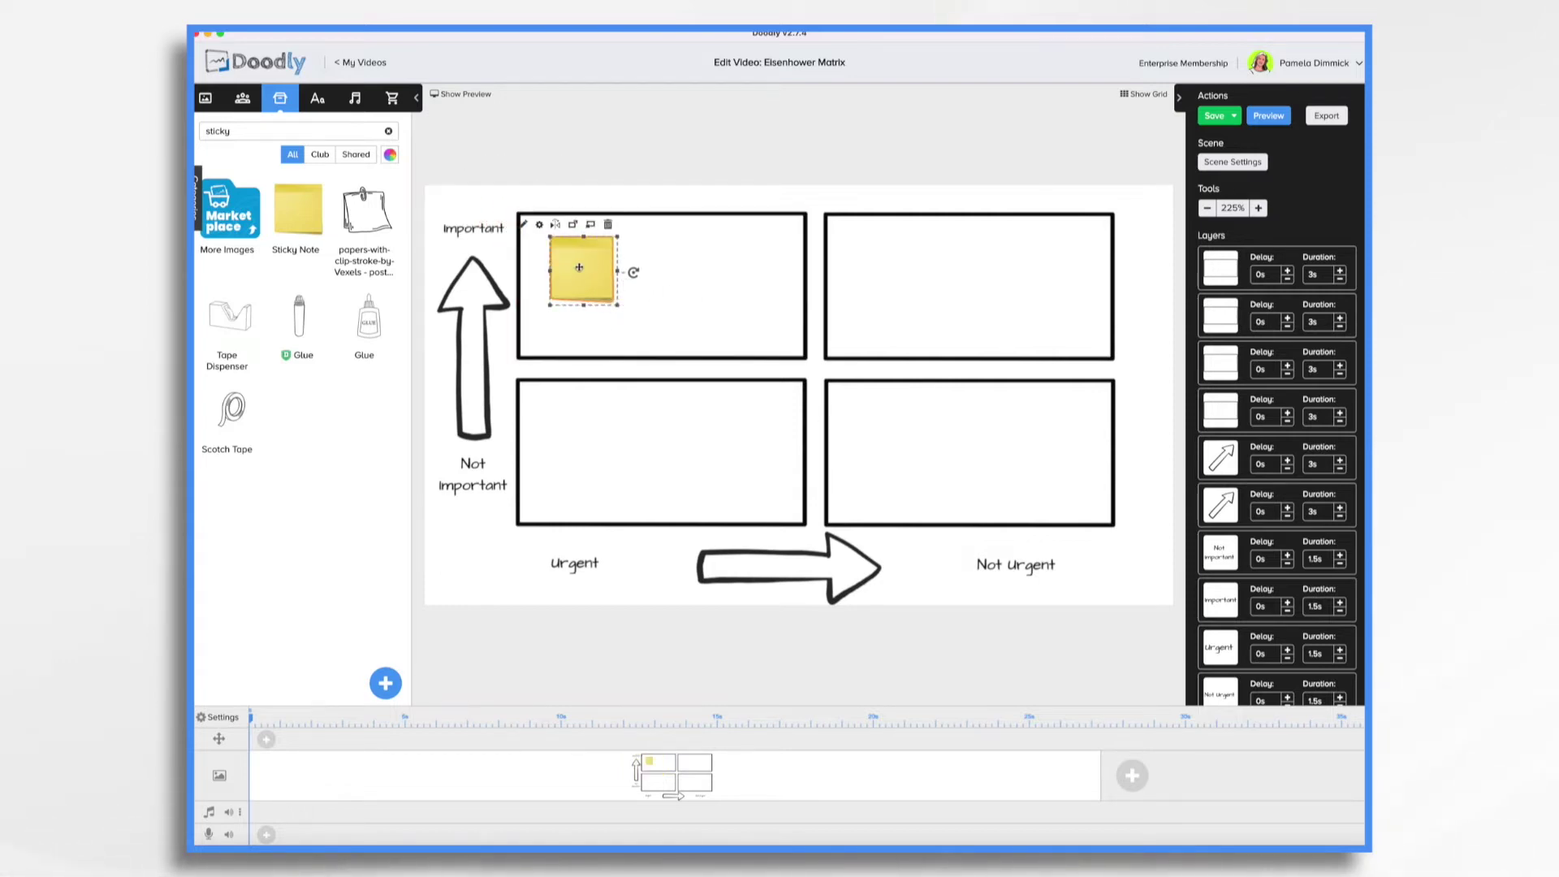
Step: Add Architects Daughter text reading 'Training manual' and shrink it onto the sticky note
left_click(317, 98)
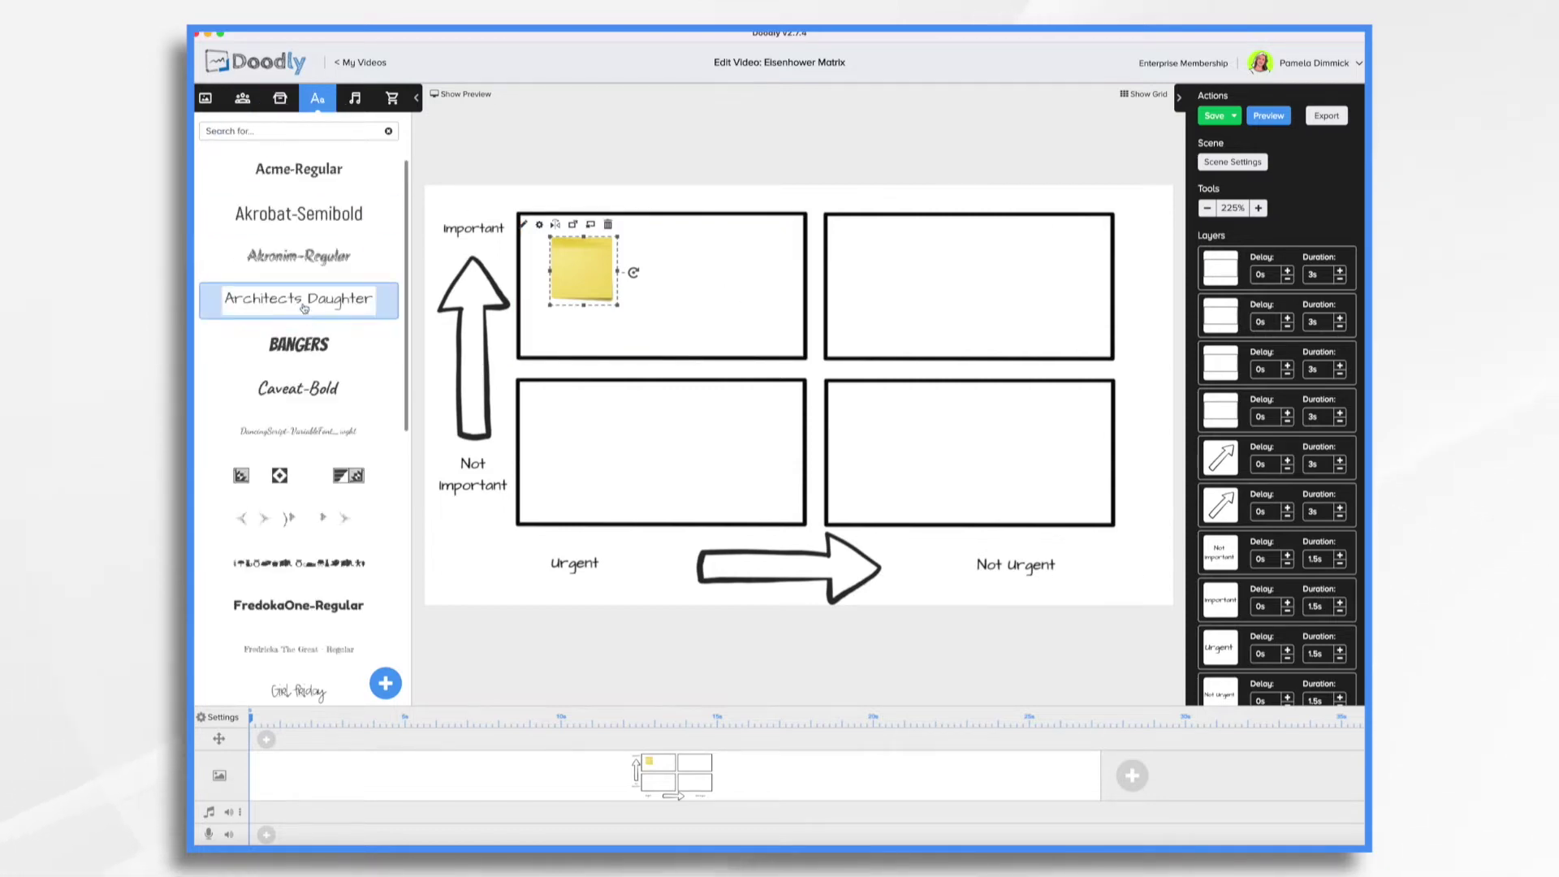
left_click_drag(305, 307, 602, 270)
double_click(564, 270)
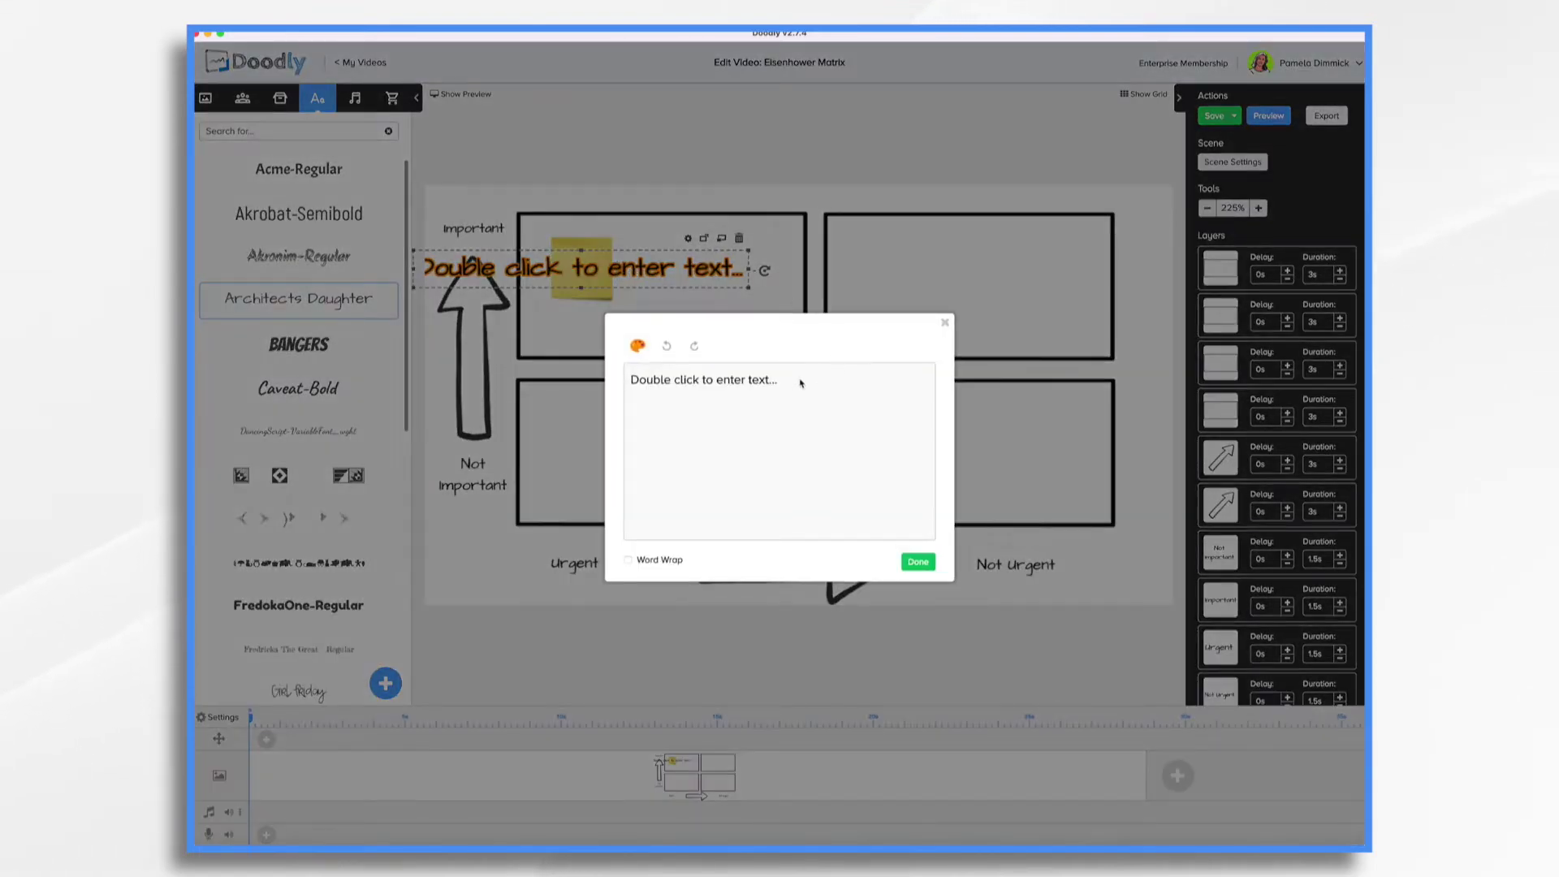
key("ctrl+a")
key("BackSpace")
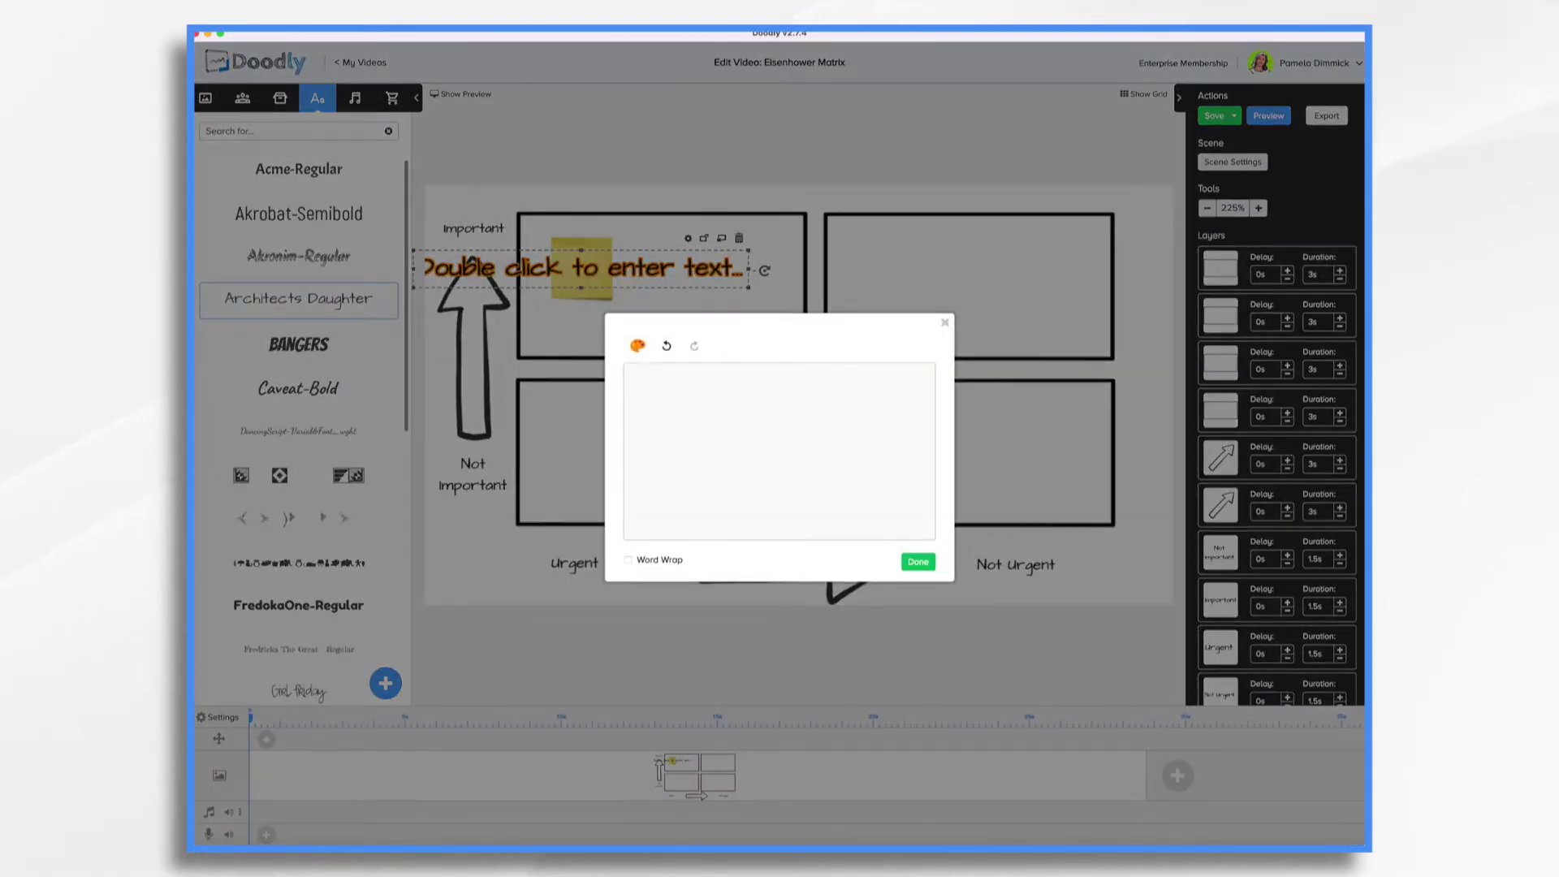
type("Training manual")
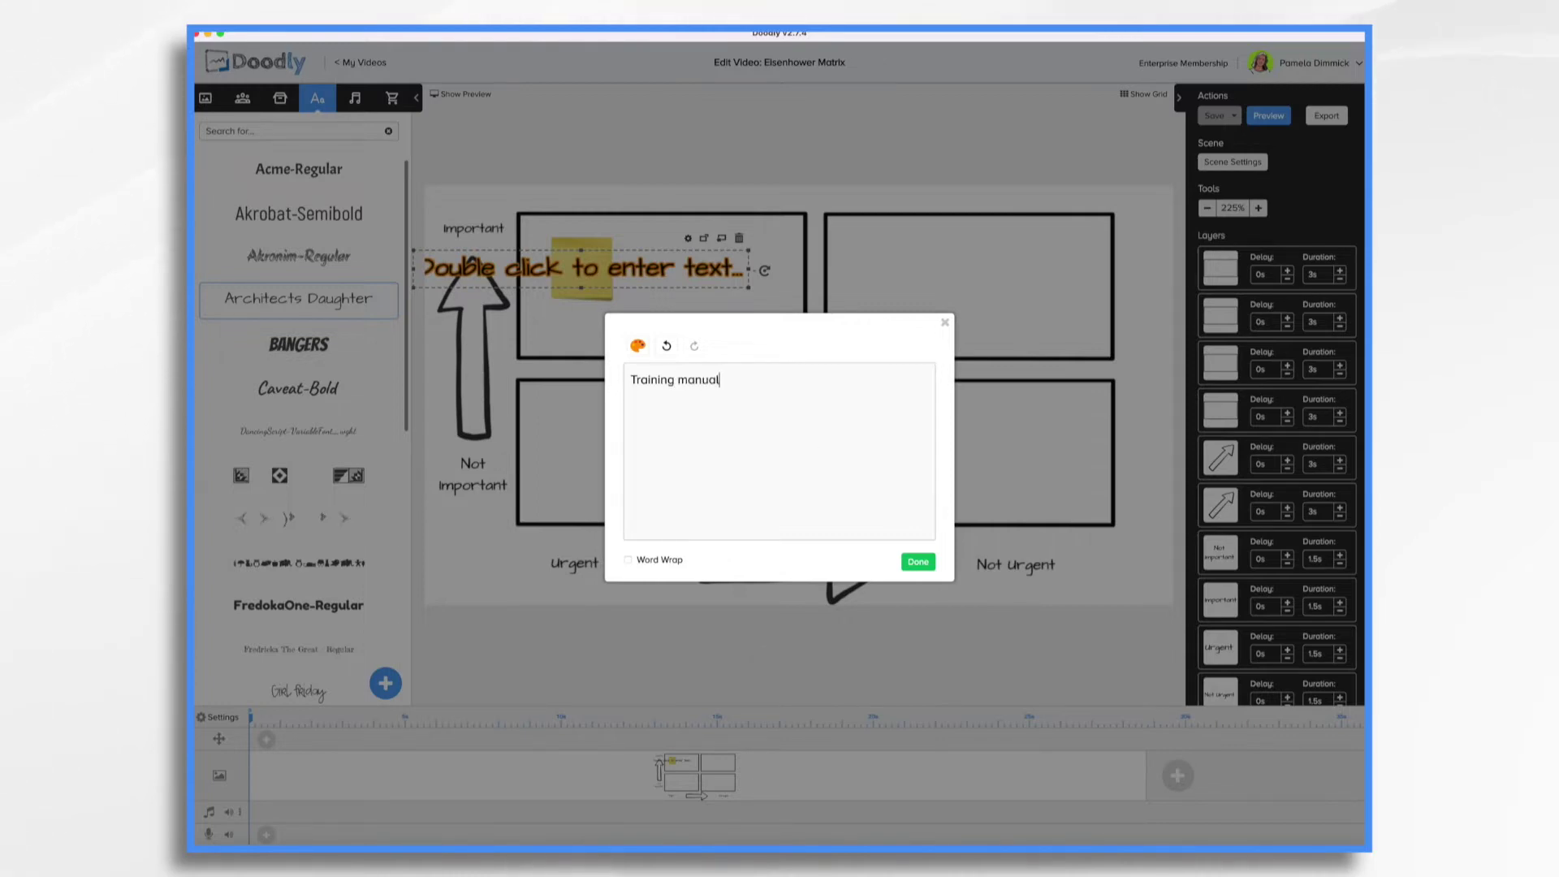
left_click(918, 562)
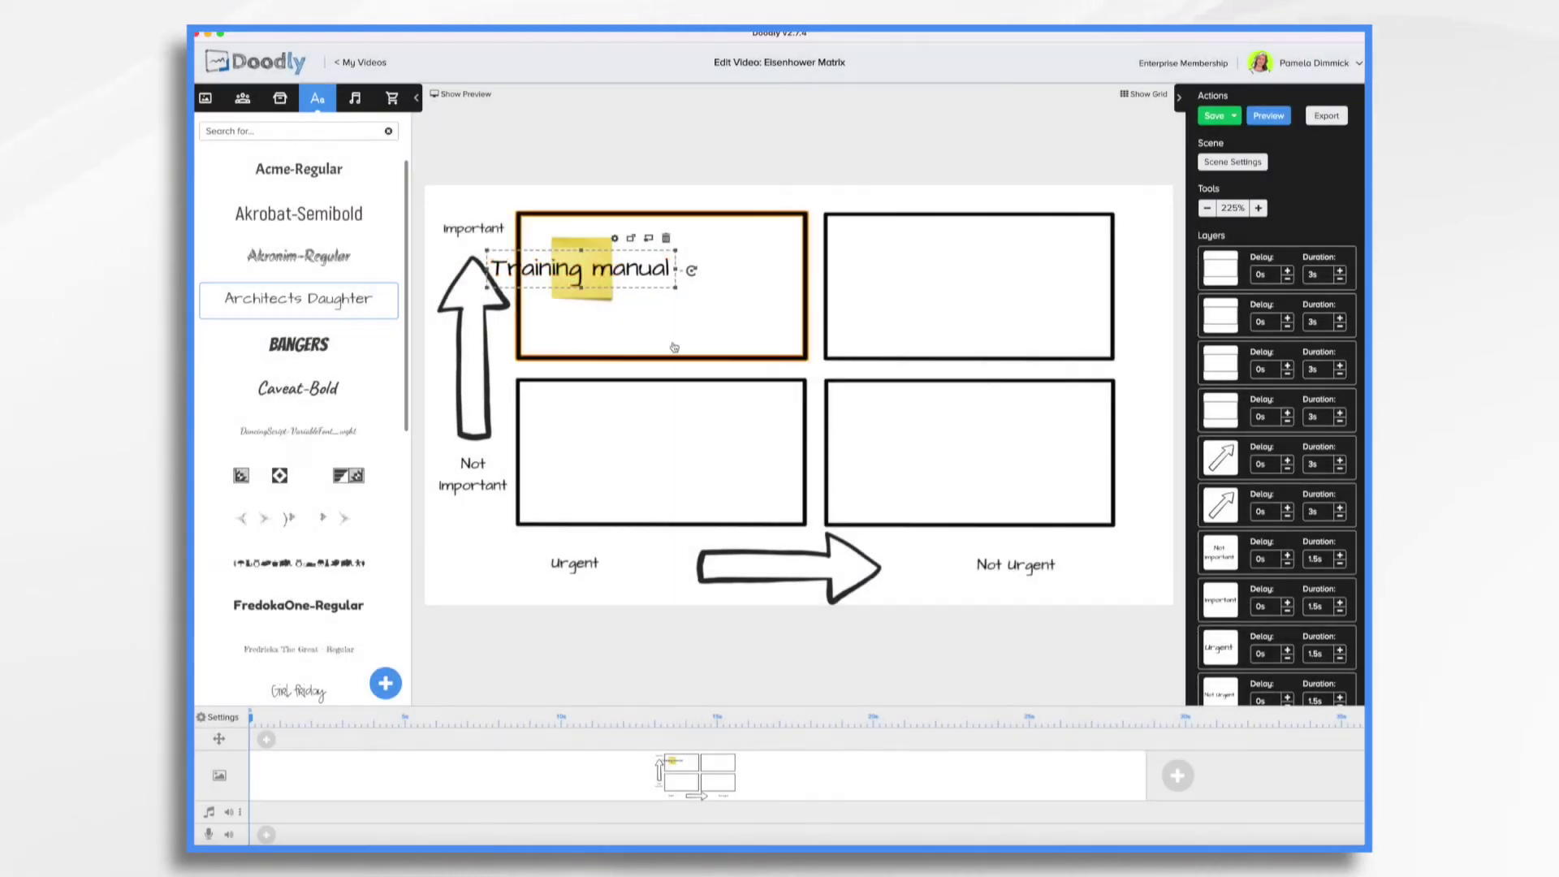
double_click(581, 268)
left_click(917, 562)
left_click_drag(645, 268, 592, 261)
left_click(651, 299)
left_click(586, 276)
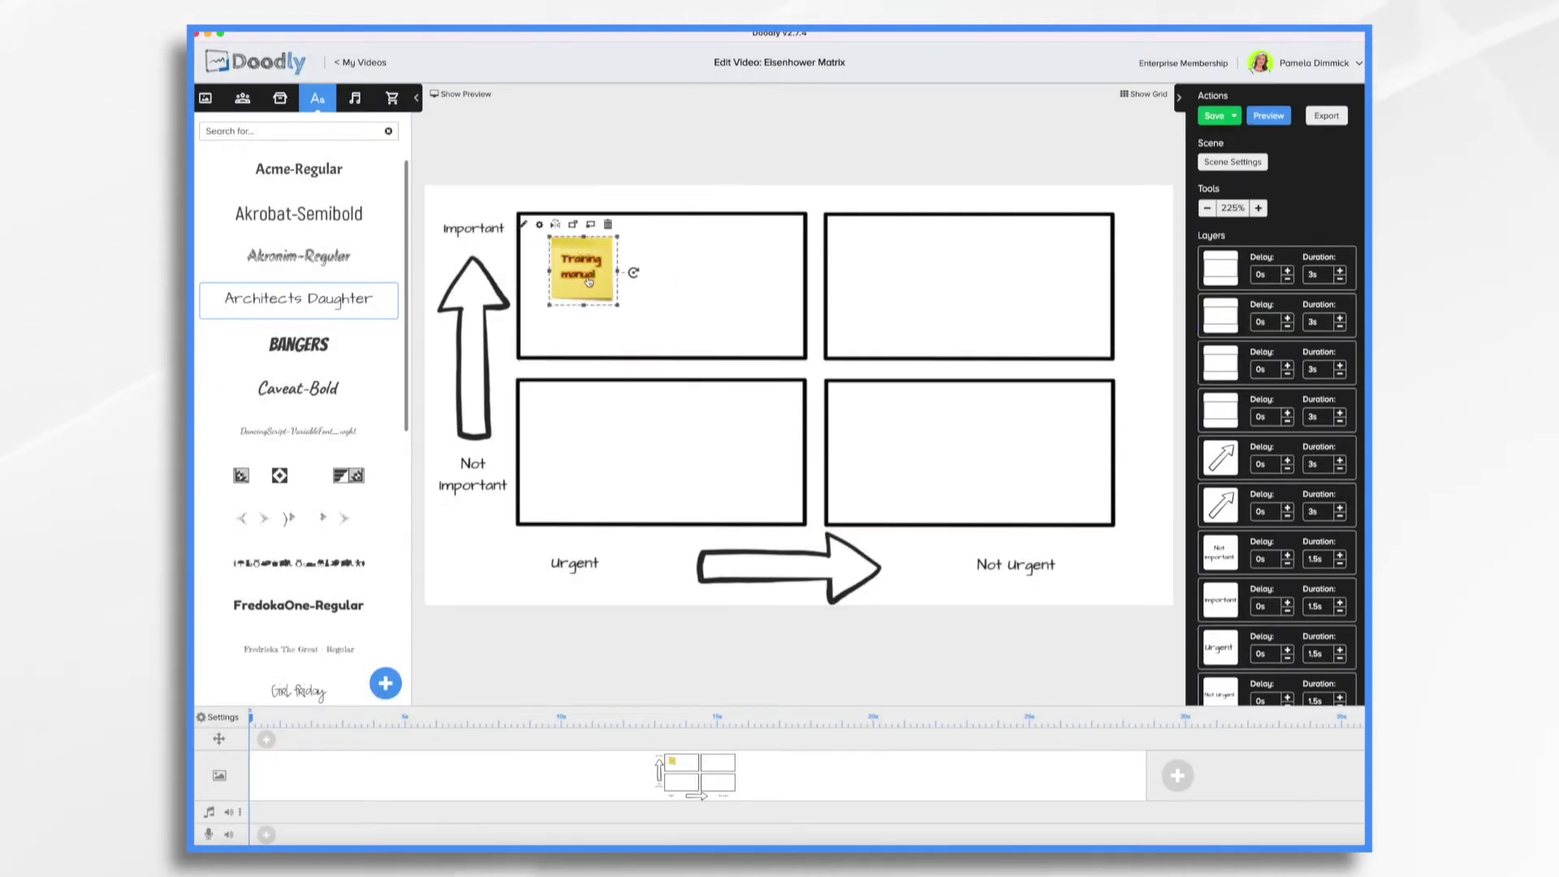
Step: Duplicate the sticky note repeatedly so each of the four boxes gets two notes
left_click(573, 224)
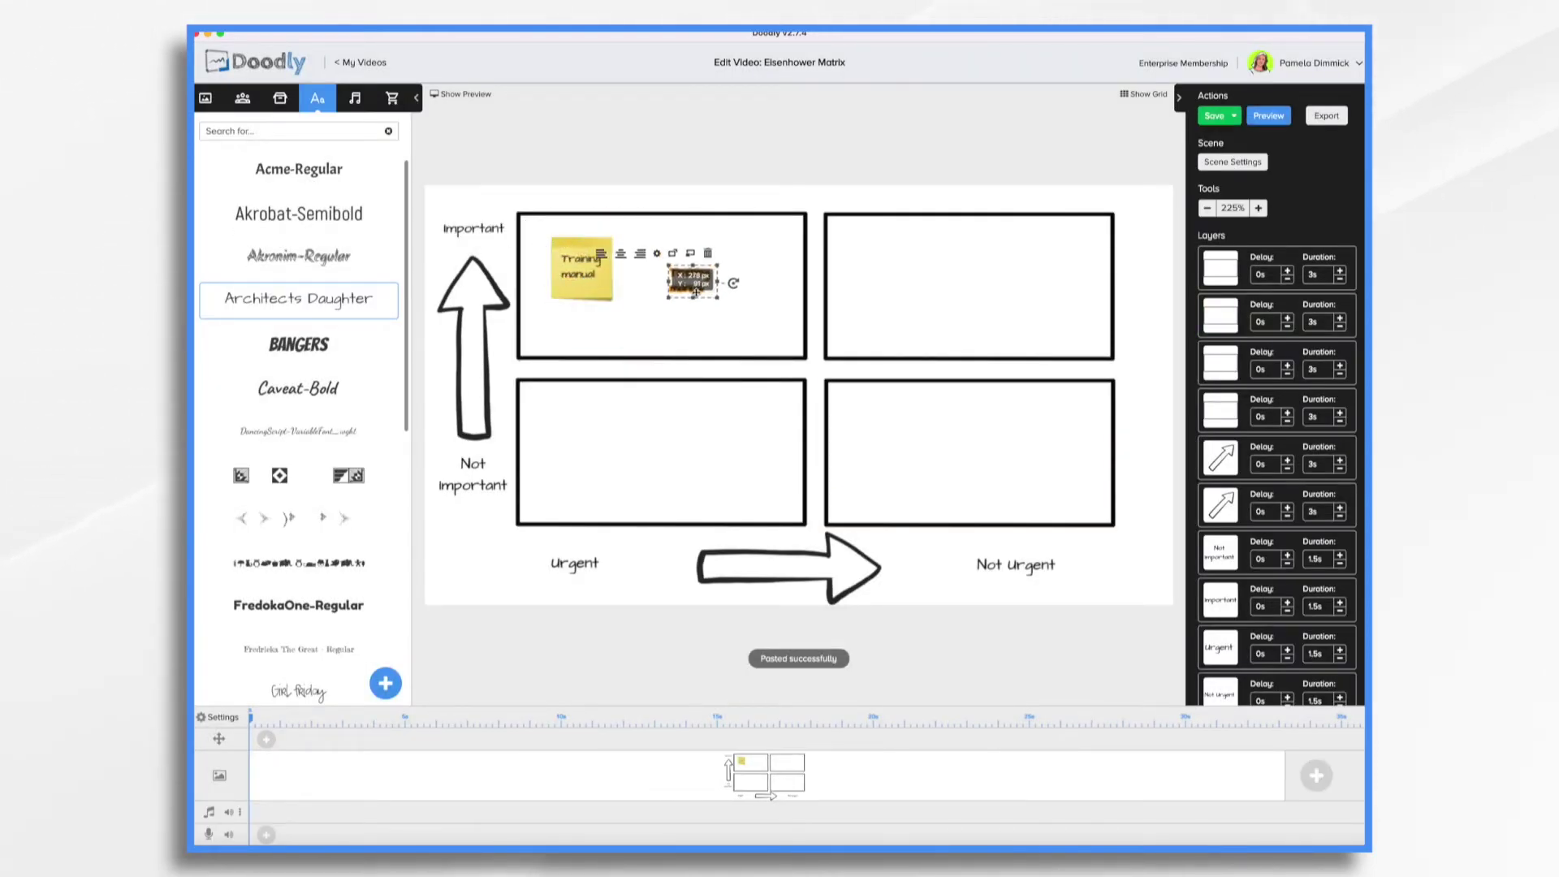
left_click(605, 294)
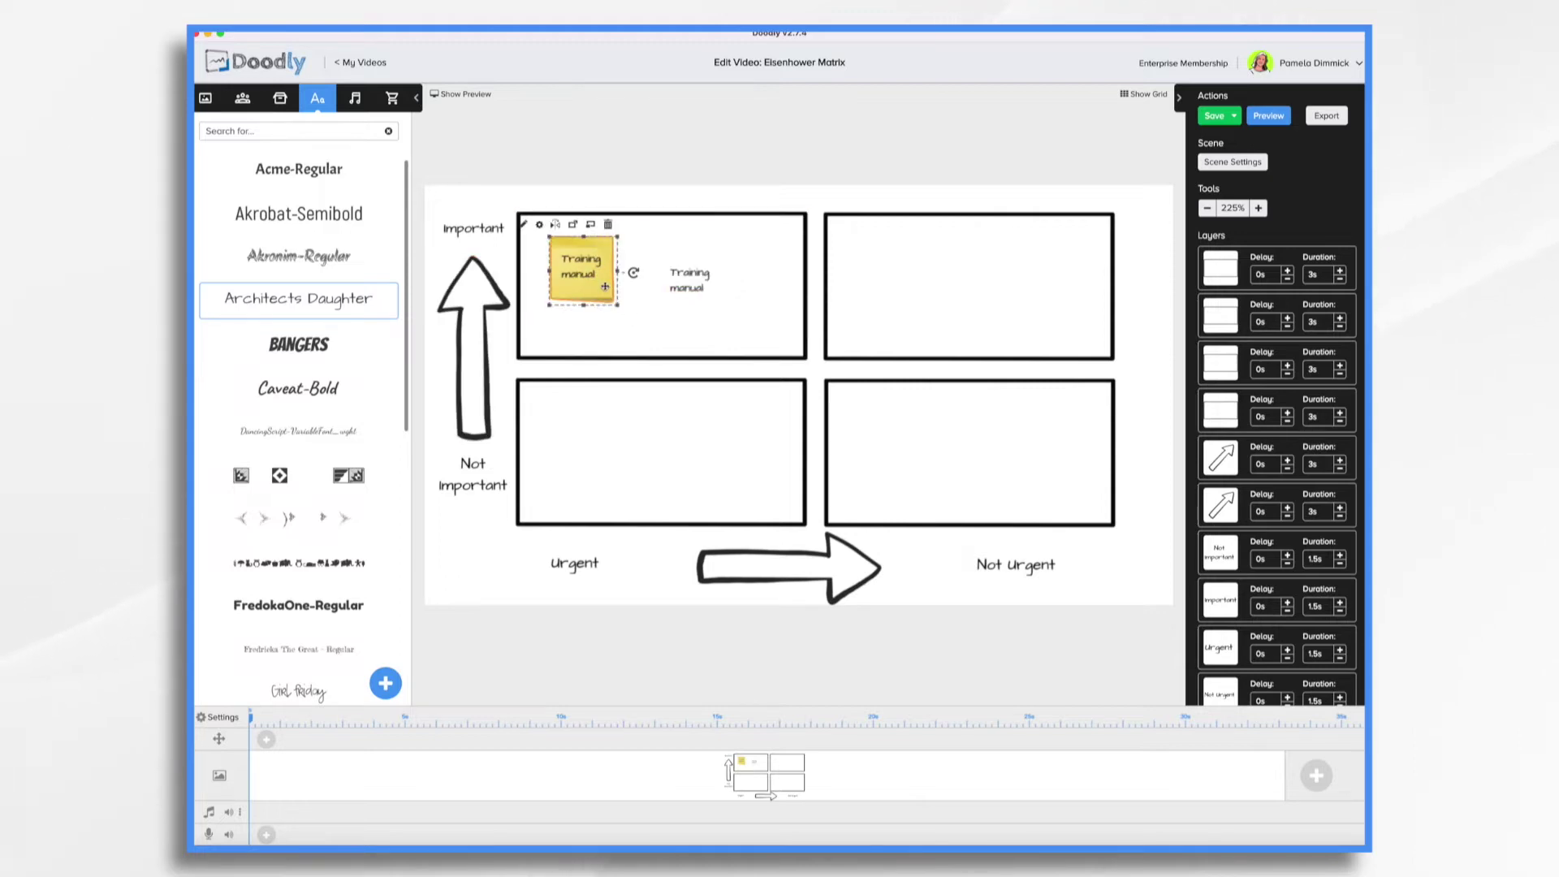
left_click(575, 225)
key("super+v")
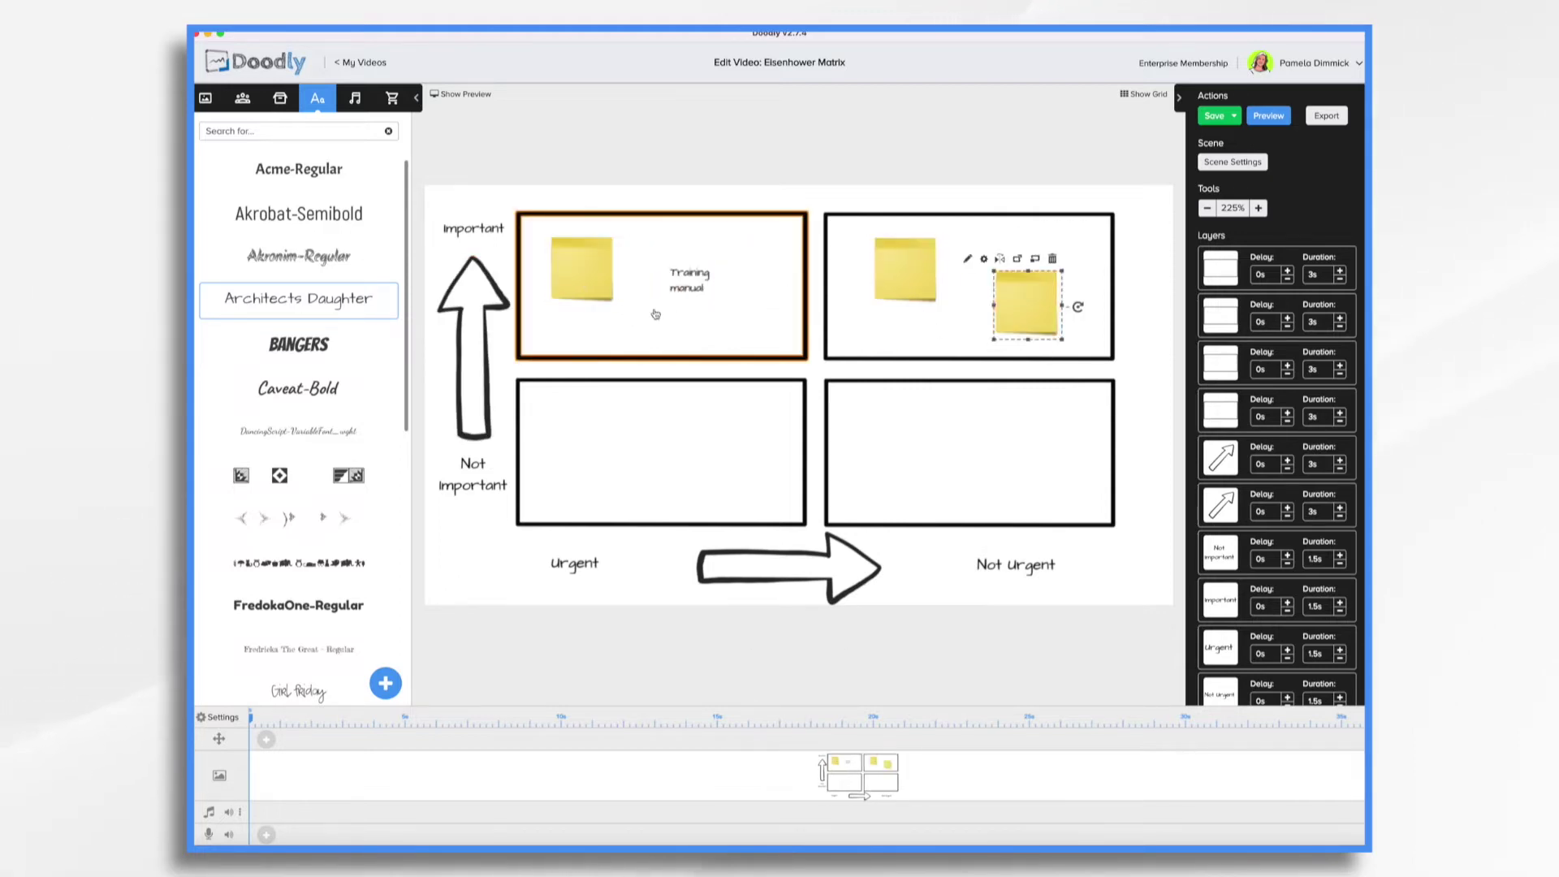
key("super+v")
left_click(581, 268)
key("super+v")
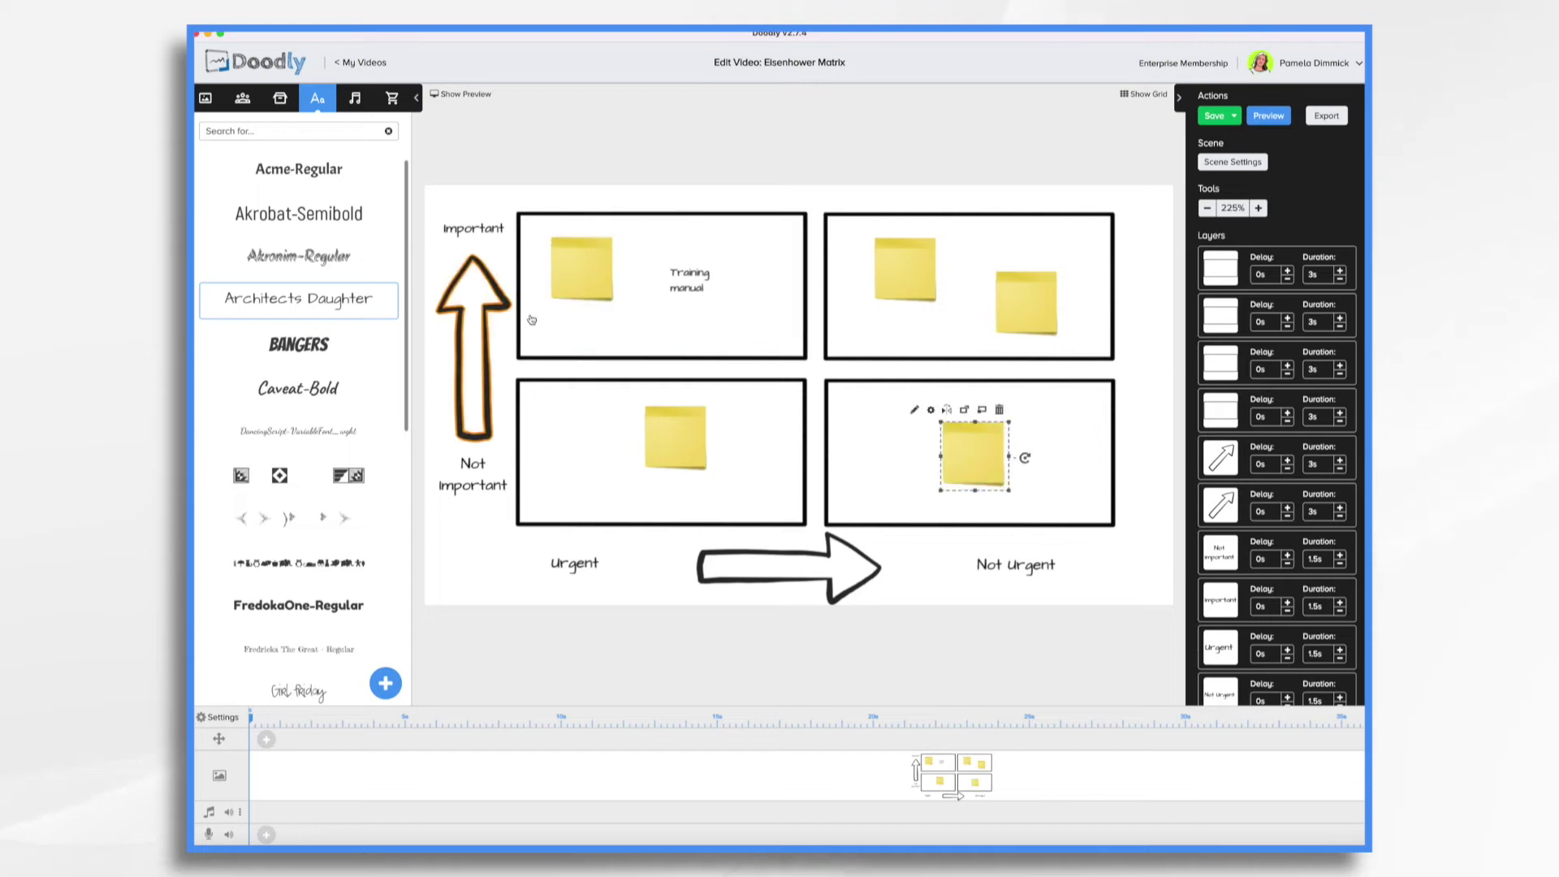
left_click(582, 268)
key("super+v")
left_click(582, 268)
key("super+v")
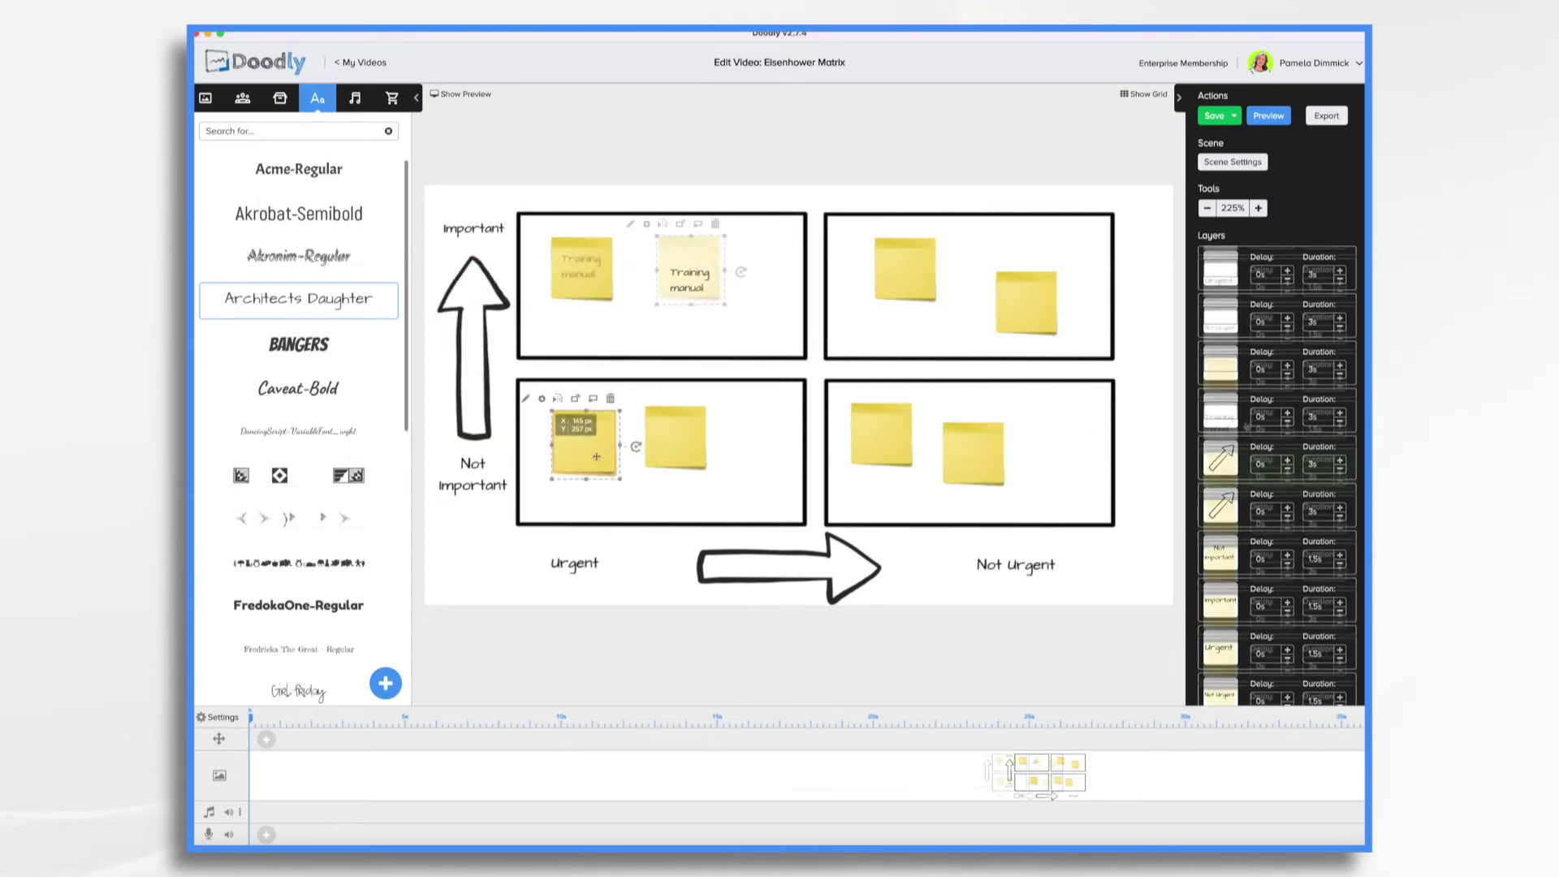
key("super+v")
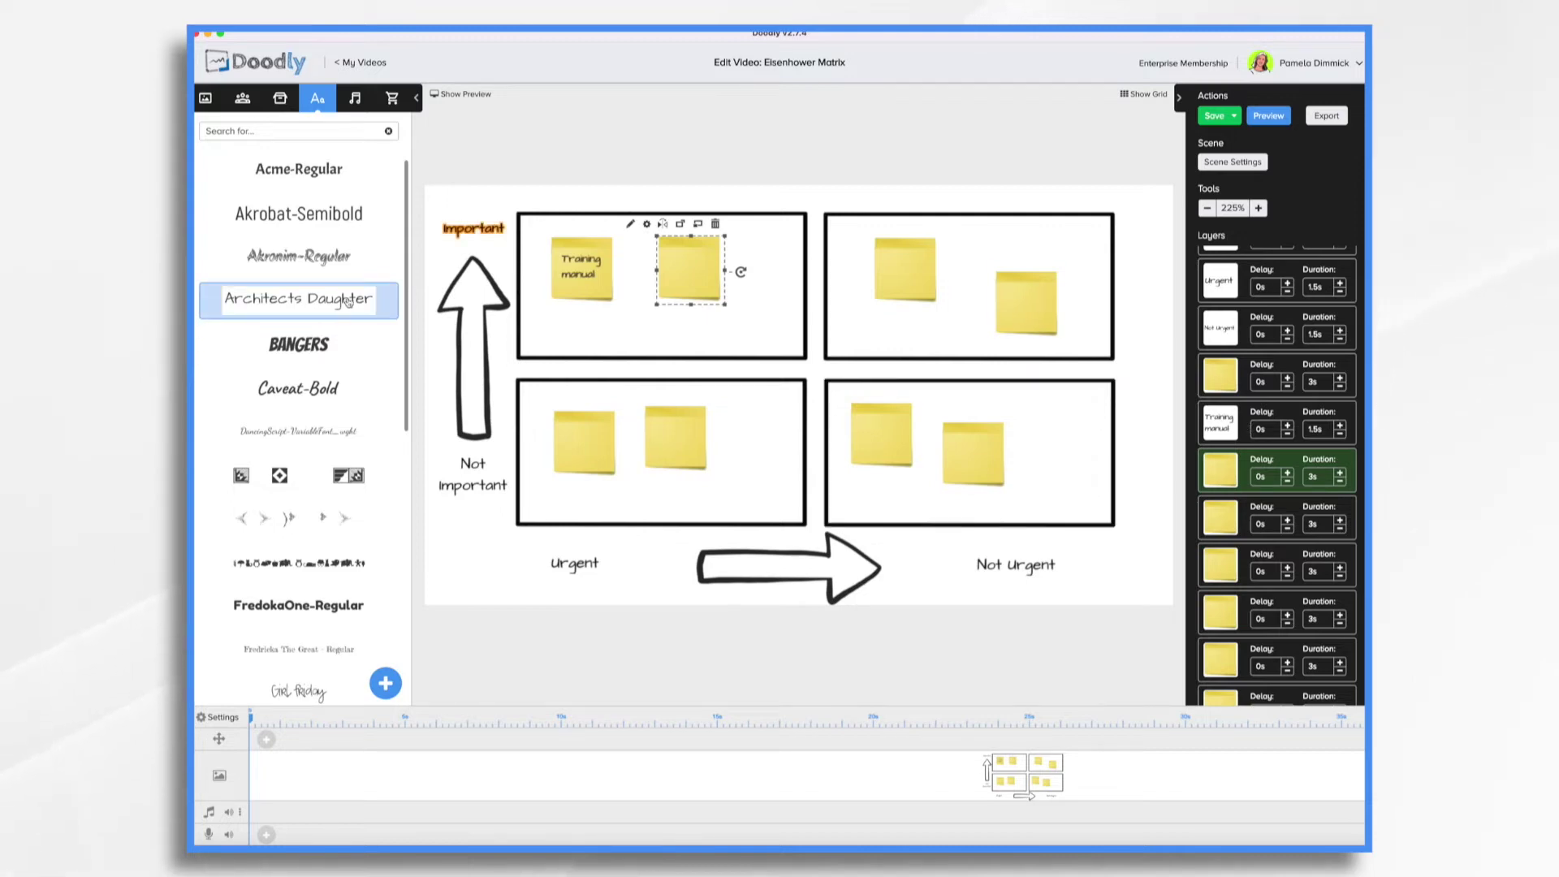
Step: Add 'Buy equipment' and 'File taxes' text labels over the sticky notes
left_click_drag(348, 300, 698, 276)
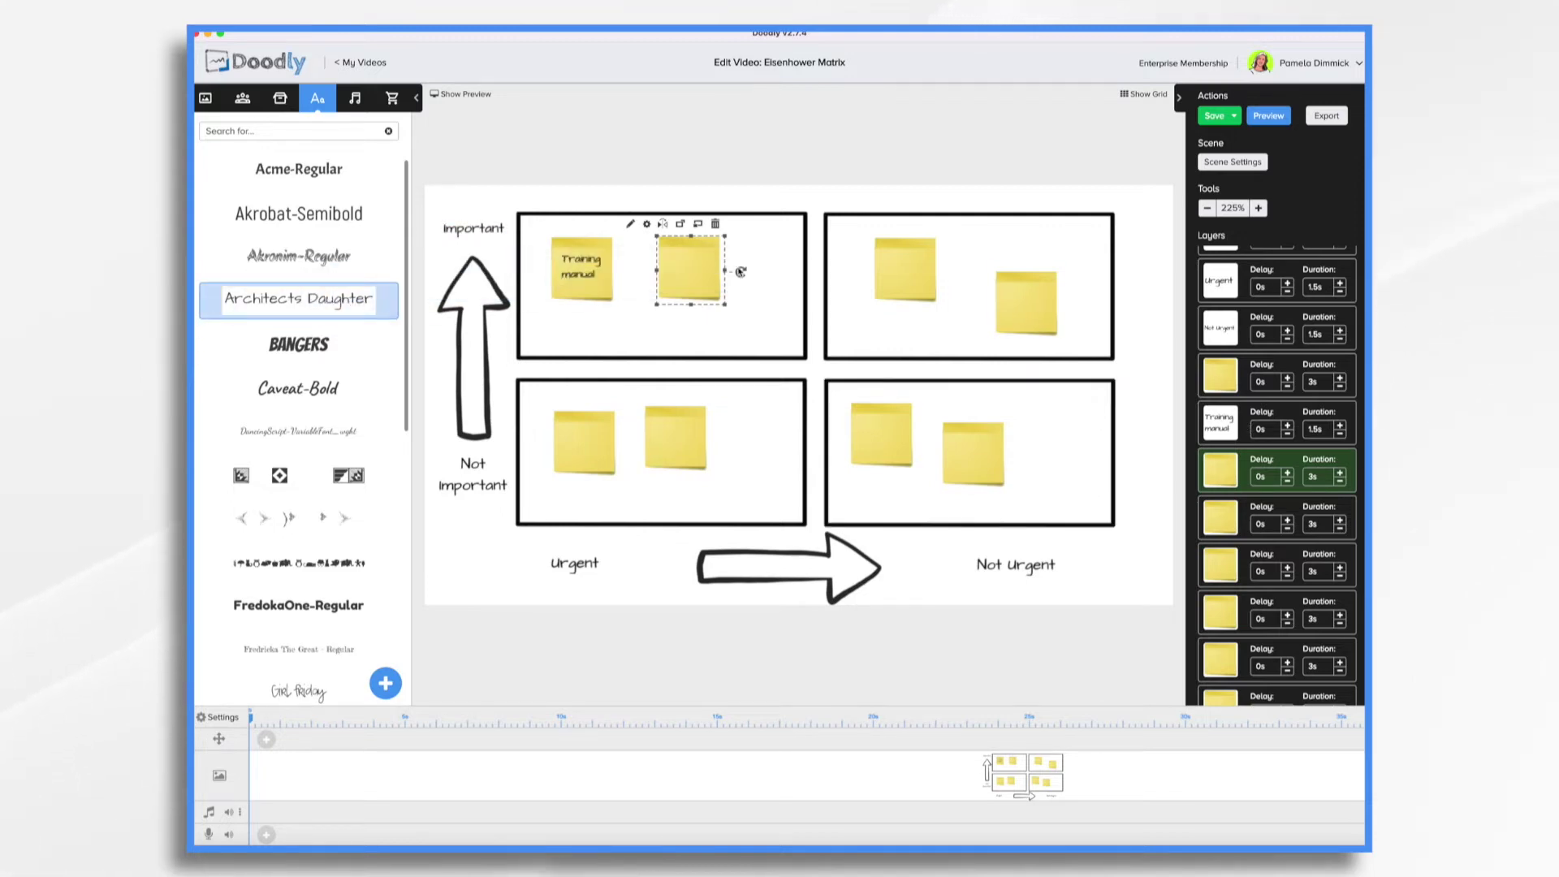
double_click(698, 270)
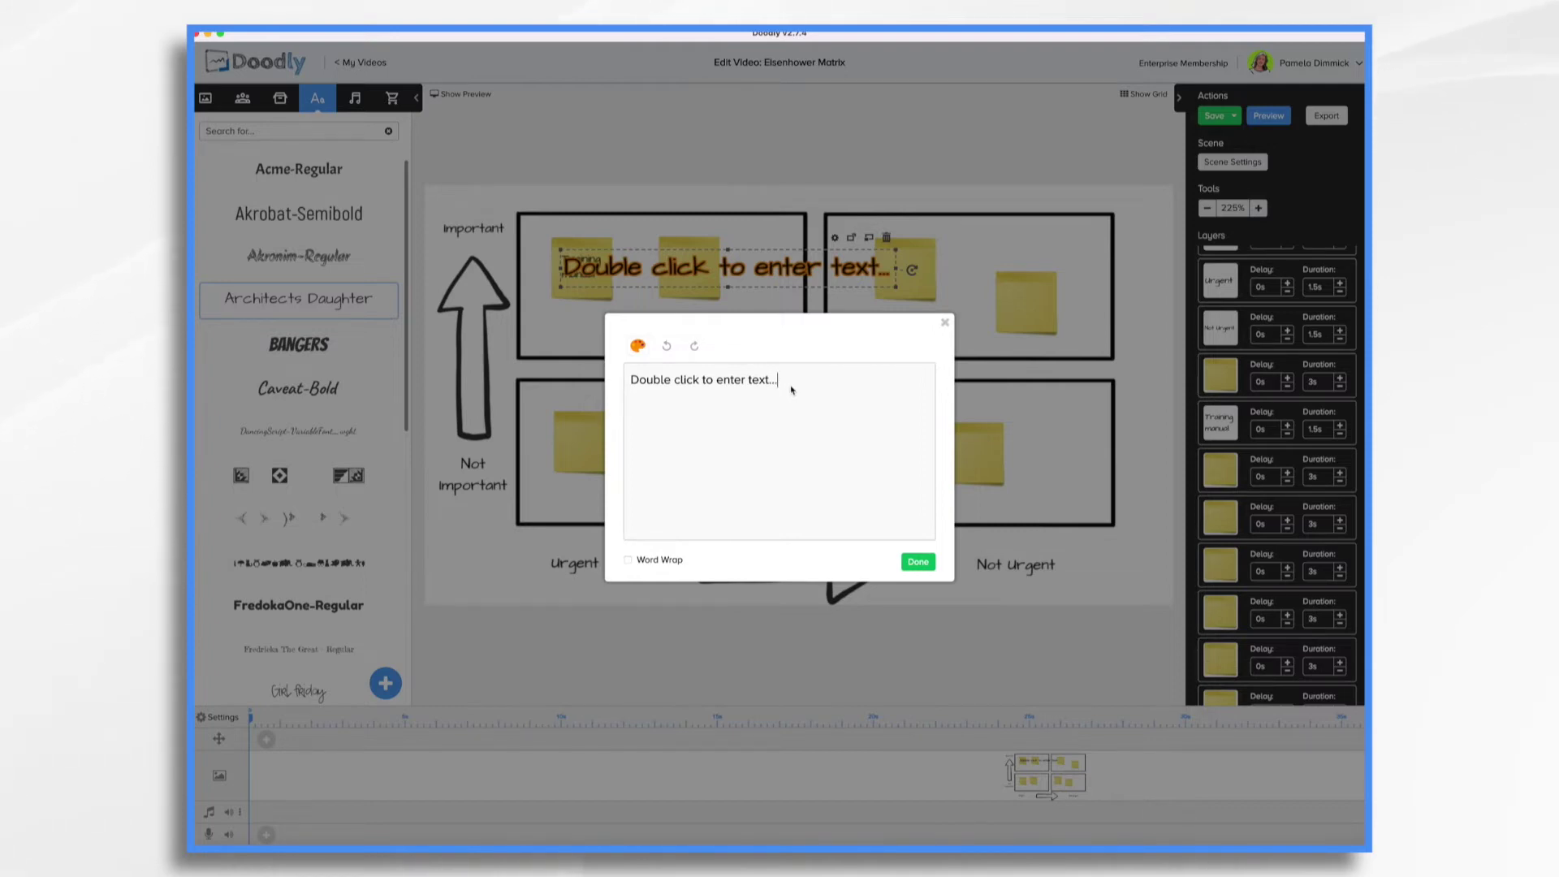
key("super+a")
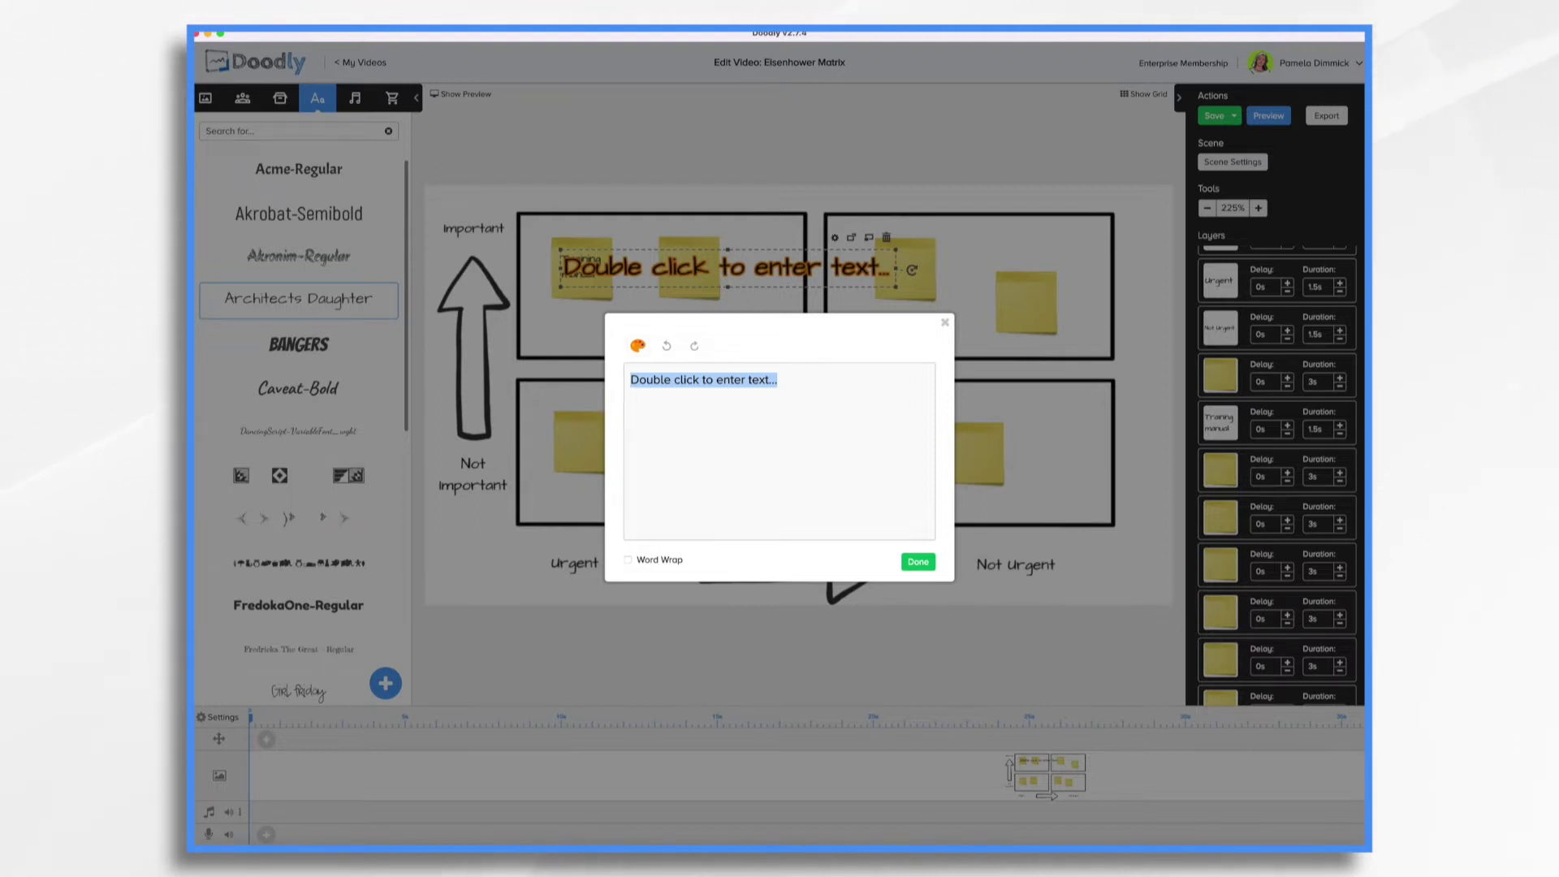
type("Buy e")
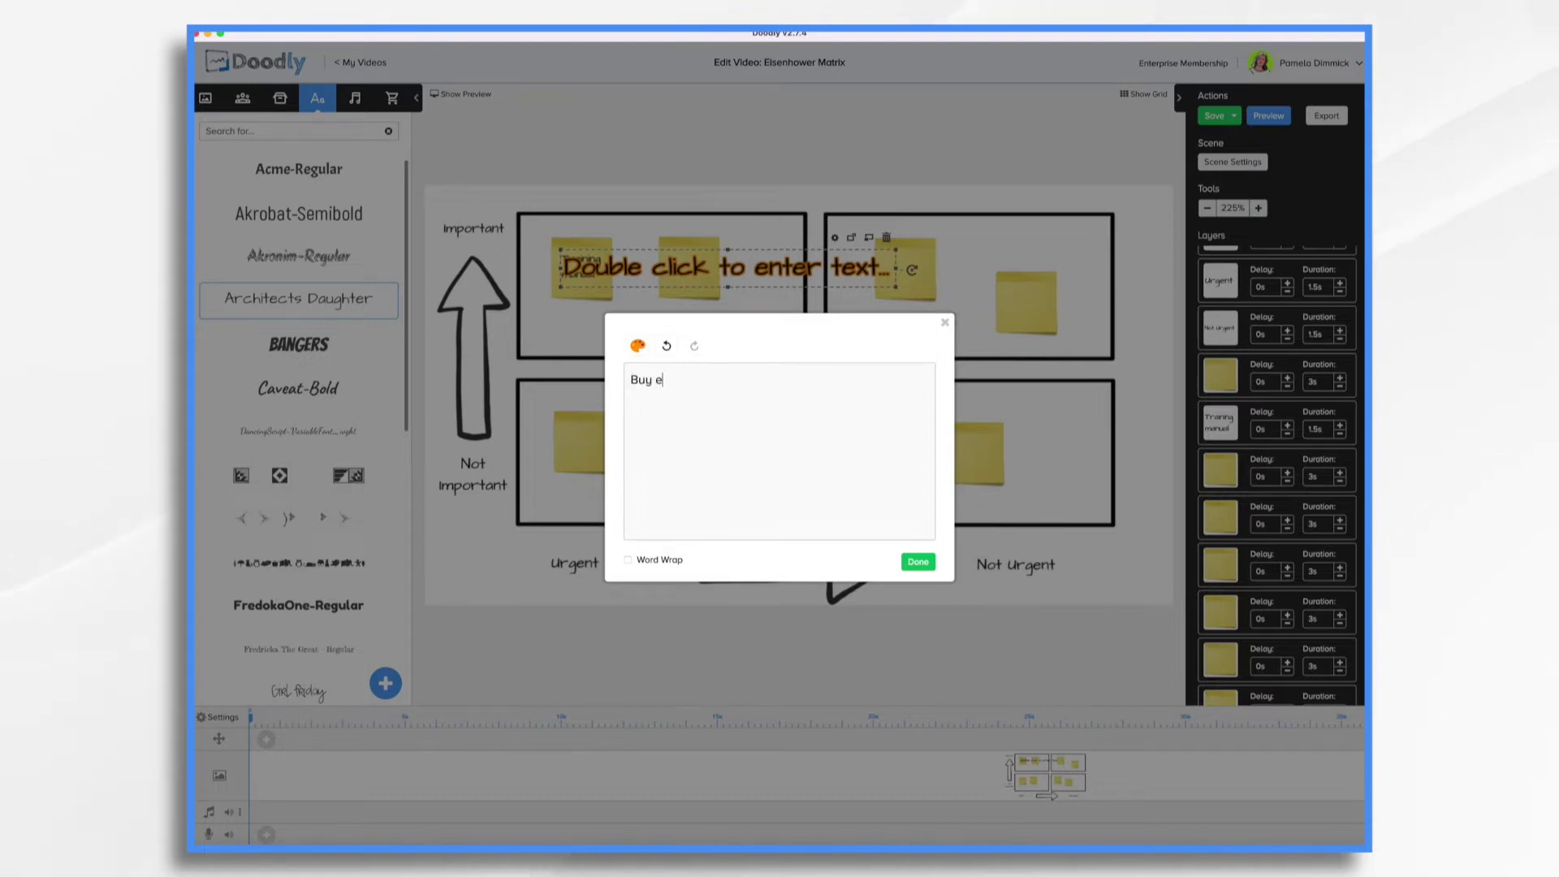
type("quipment")
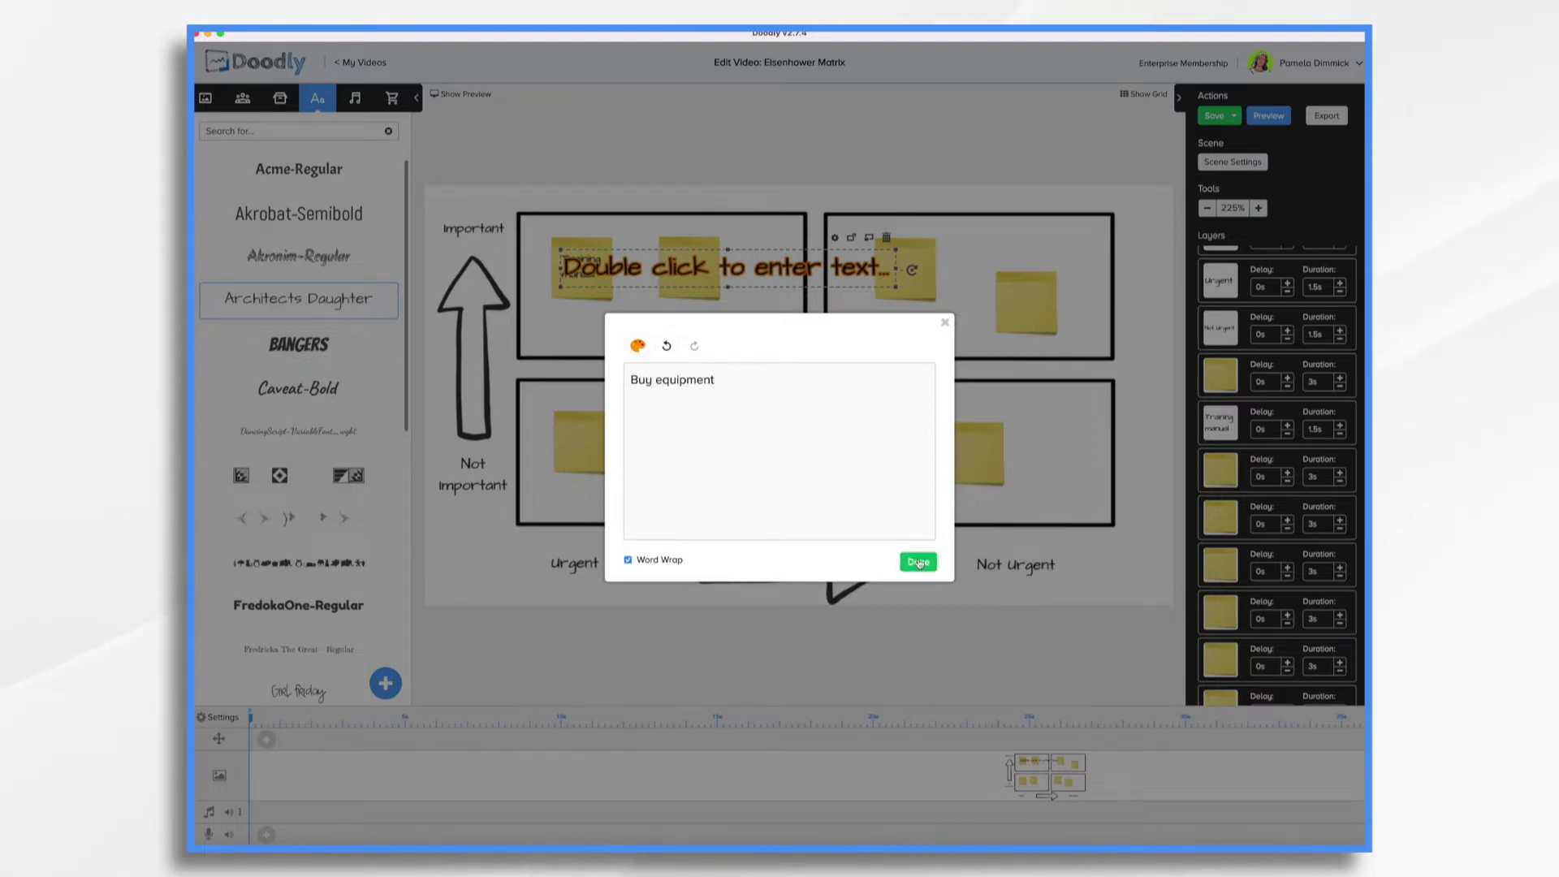
left_click(919, 562)
left_click(299, 299)
double_click(922, 273)
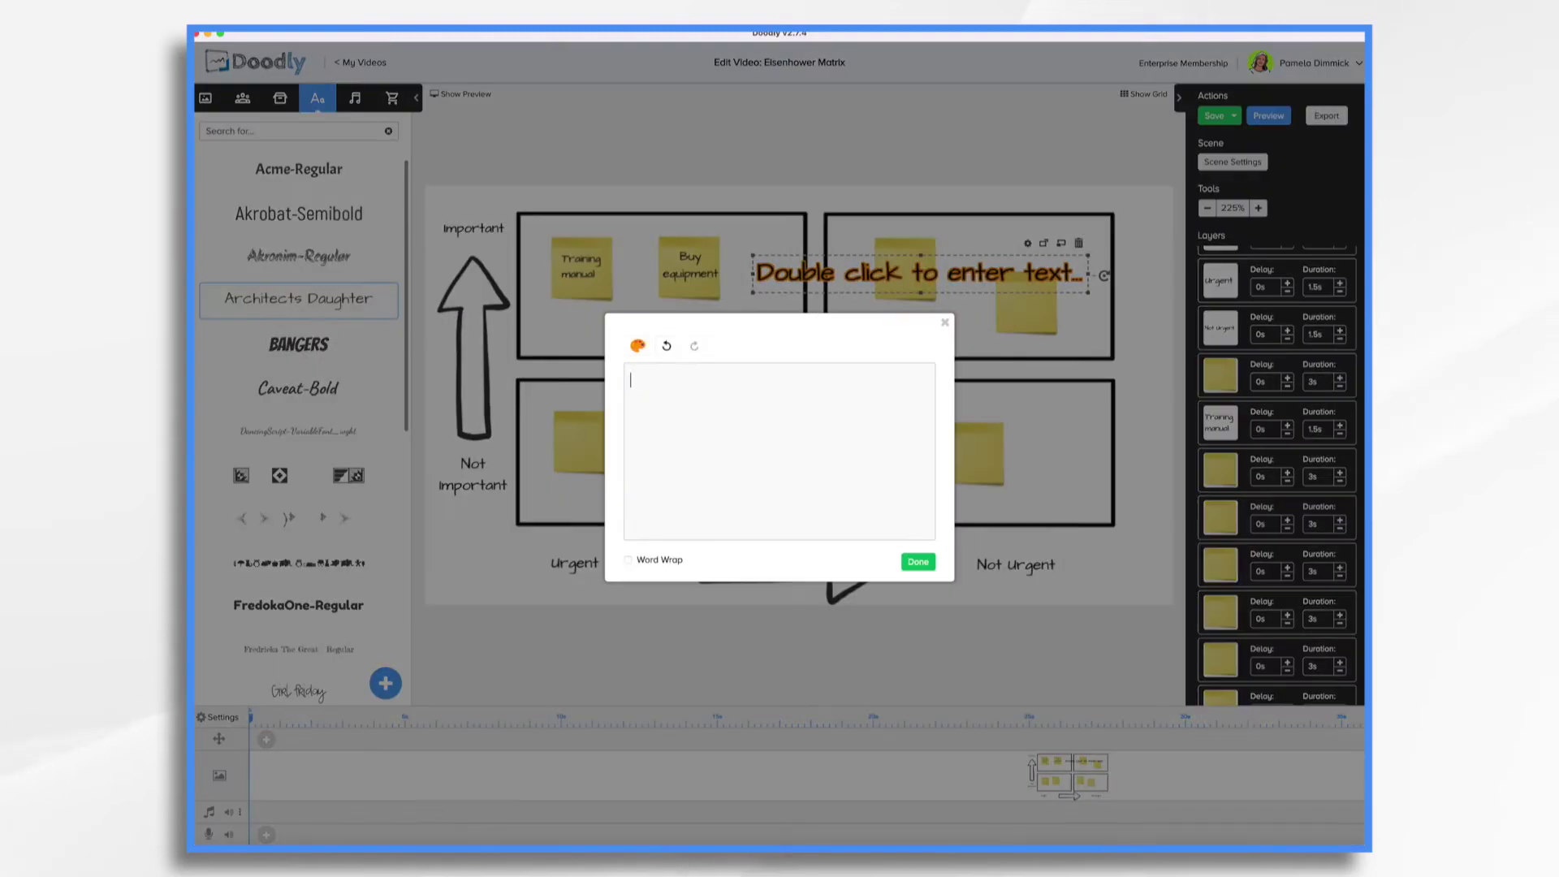
left_click(918, 562)
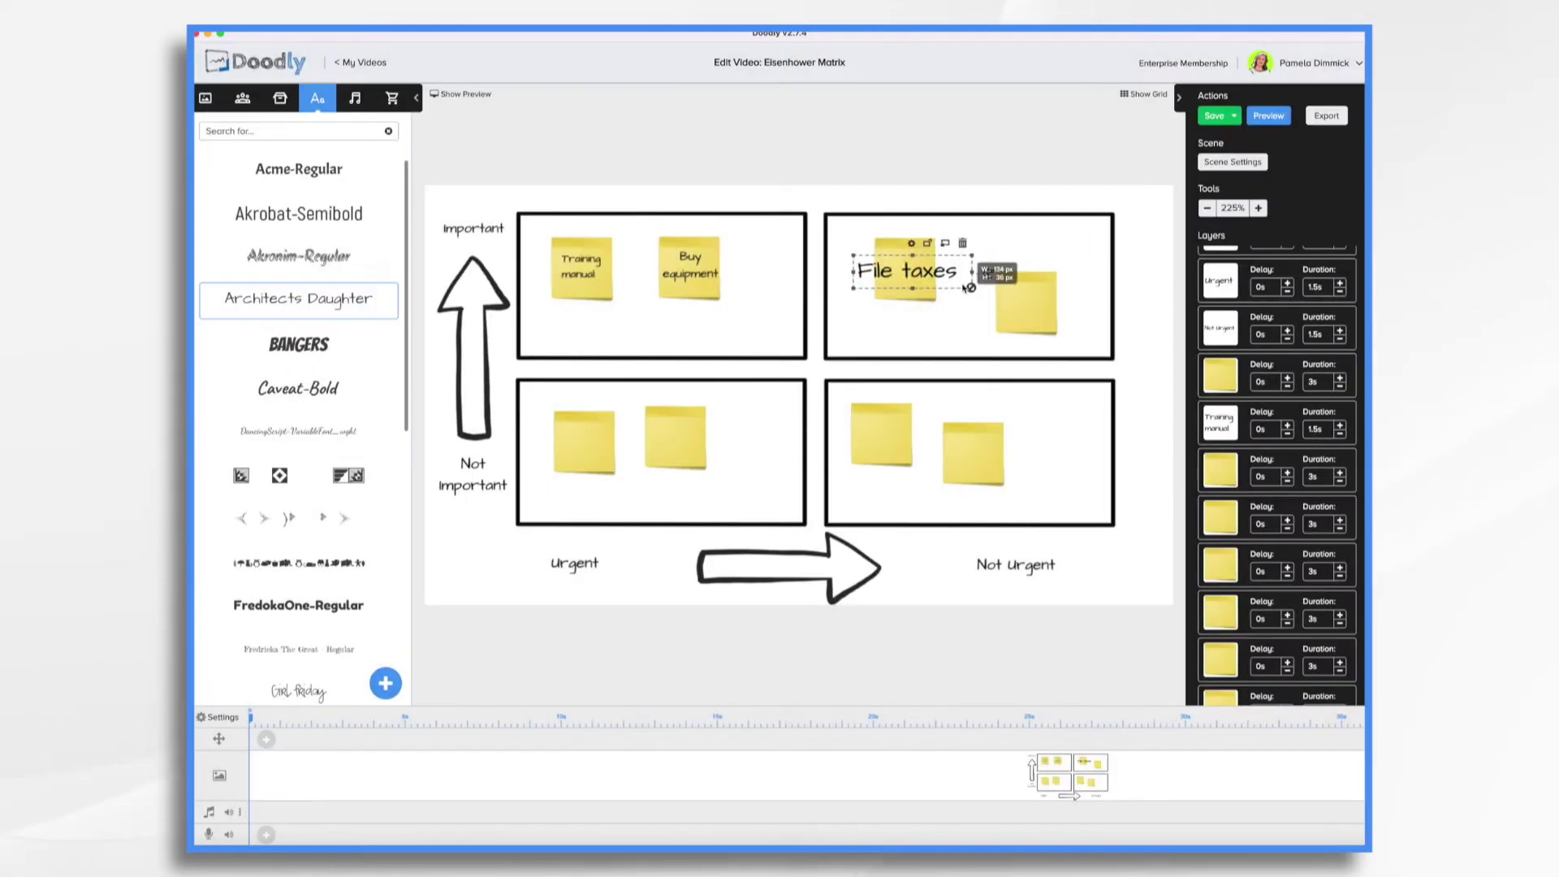
Step: Place 'Hire new CEO' on the top-right note and 'Oil change in truck' on a bottom-left note
left_click(299, 299)
double_click(975, 300)
type("Hire new CEO")
left_click(918, 563)
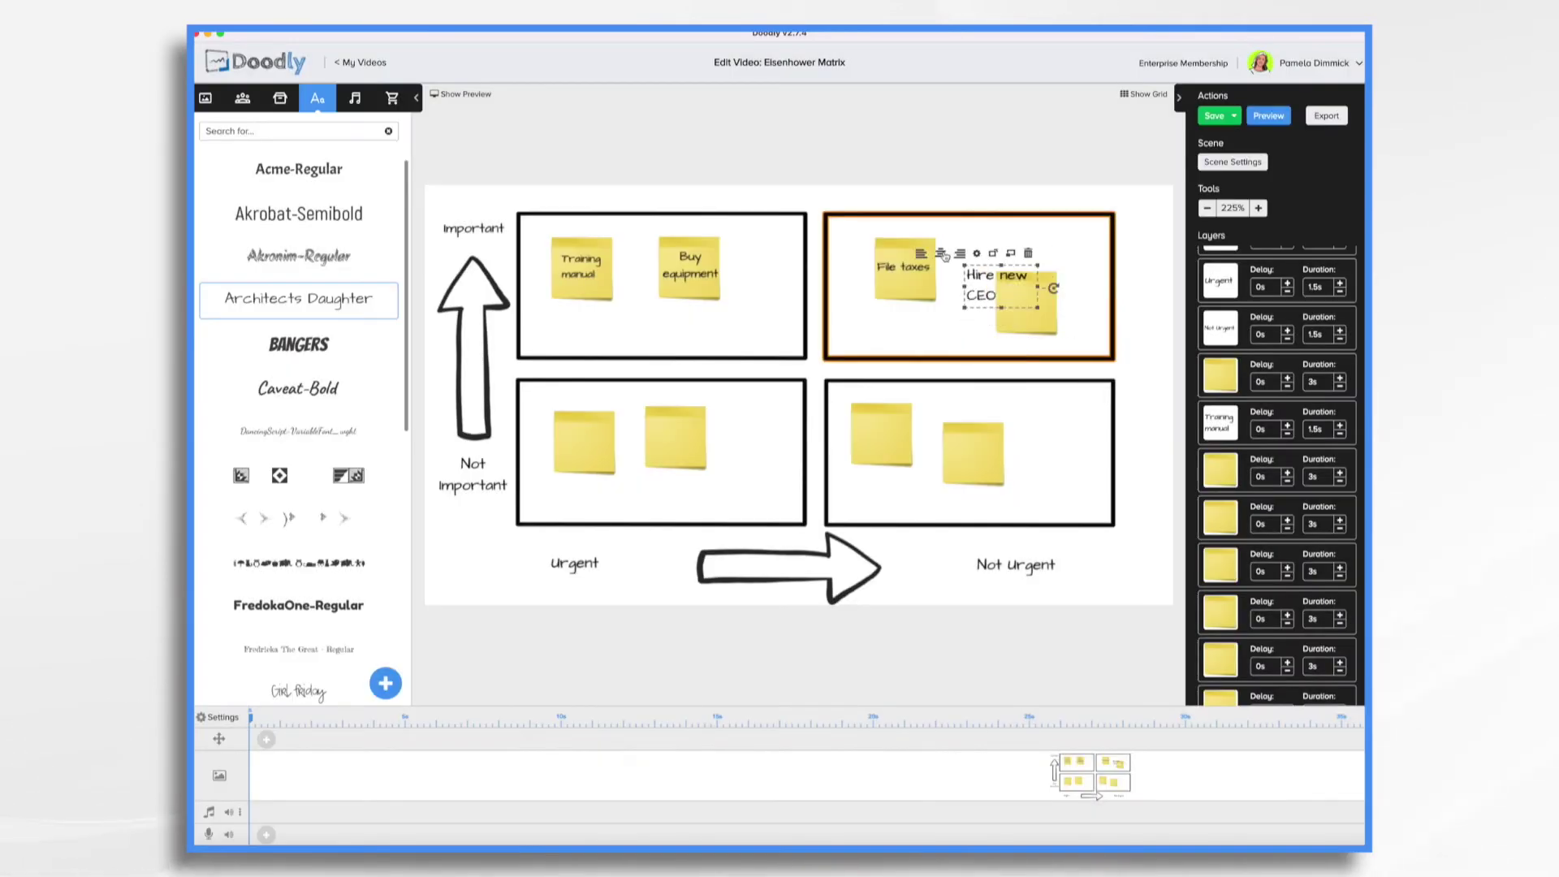
left_click_drag(991, 279, 1027, 302)
left_click(341, 302)
left_click(342, 302)
type("Preventative M")
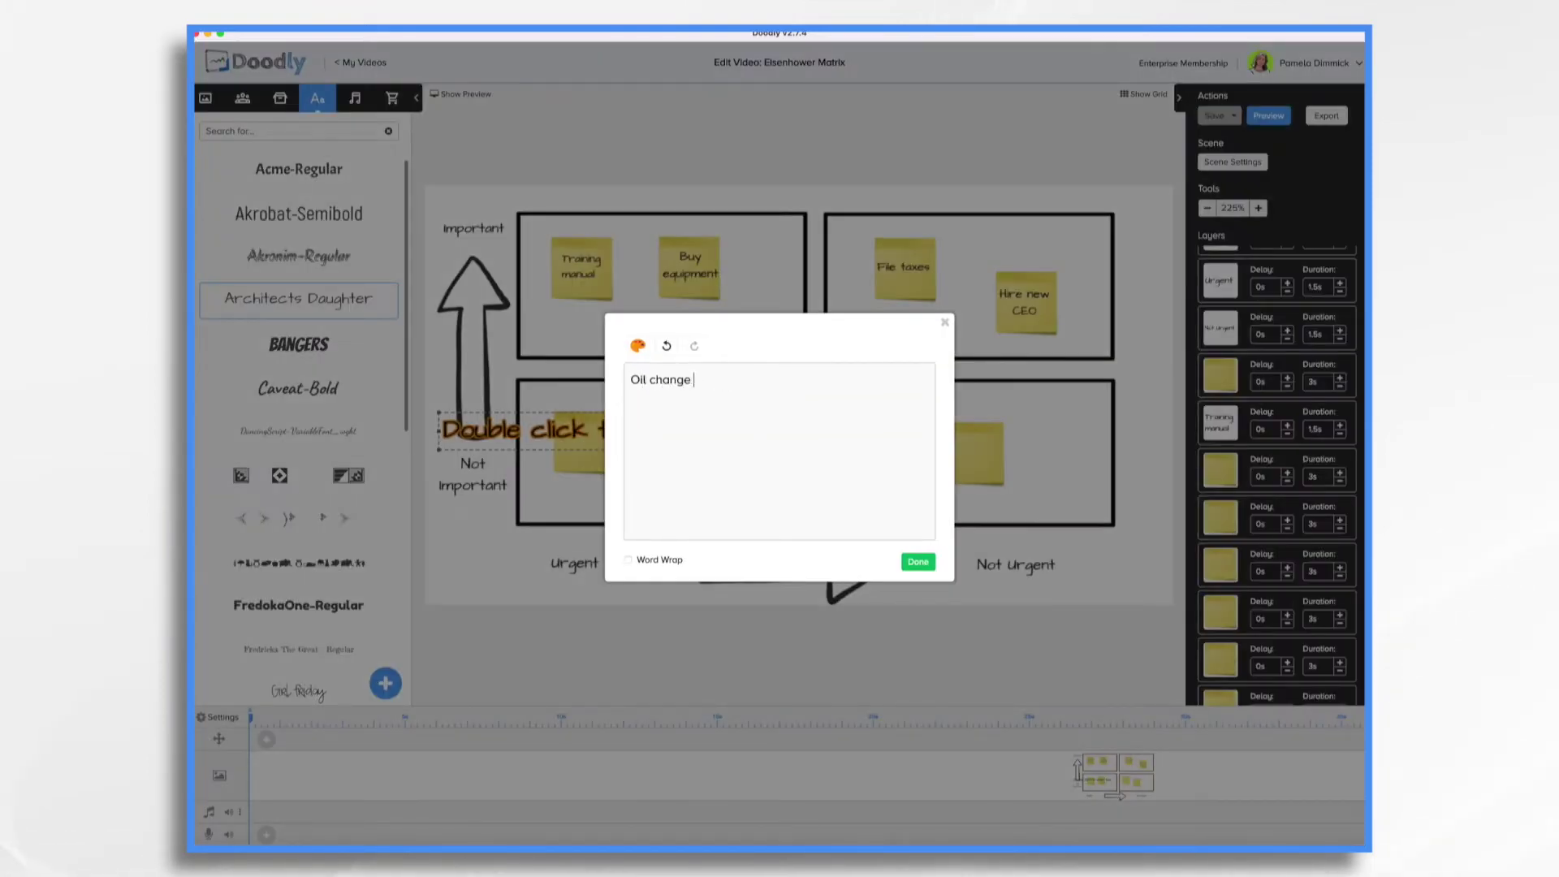
left_click(919, 562)
left_click_drag(503, 419, 585, 438)
Step: Place a word-wrapped 'buy party supplies to have on hand' label on the second bottom-left note
left_click(341, 302)
type("buy party supplies")
left_click(628, 560)
type("to have on hand")
left_click(918, 562)
left_click_drag(626, 410, 678, 439)
Step: Place a wrapped 'Apply for bank loan' label on the bottom-right note and delete the empty note
left_click(299, 301)
type("Apply for bank loan")
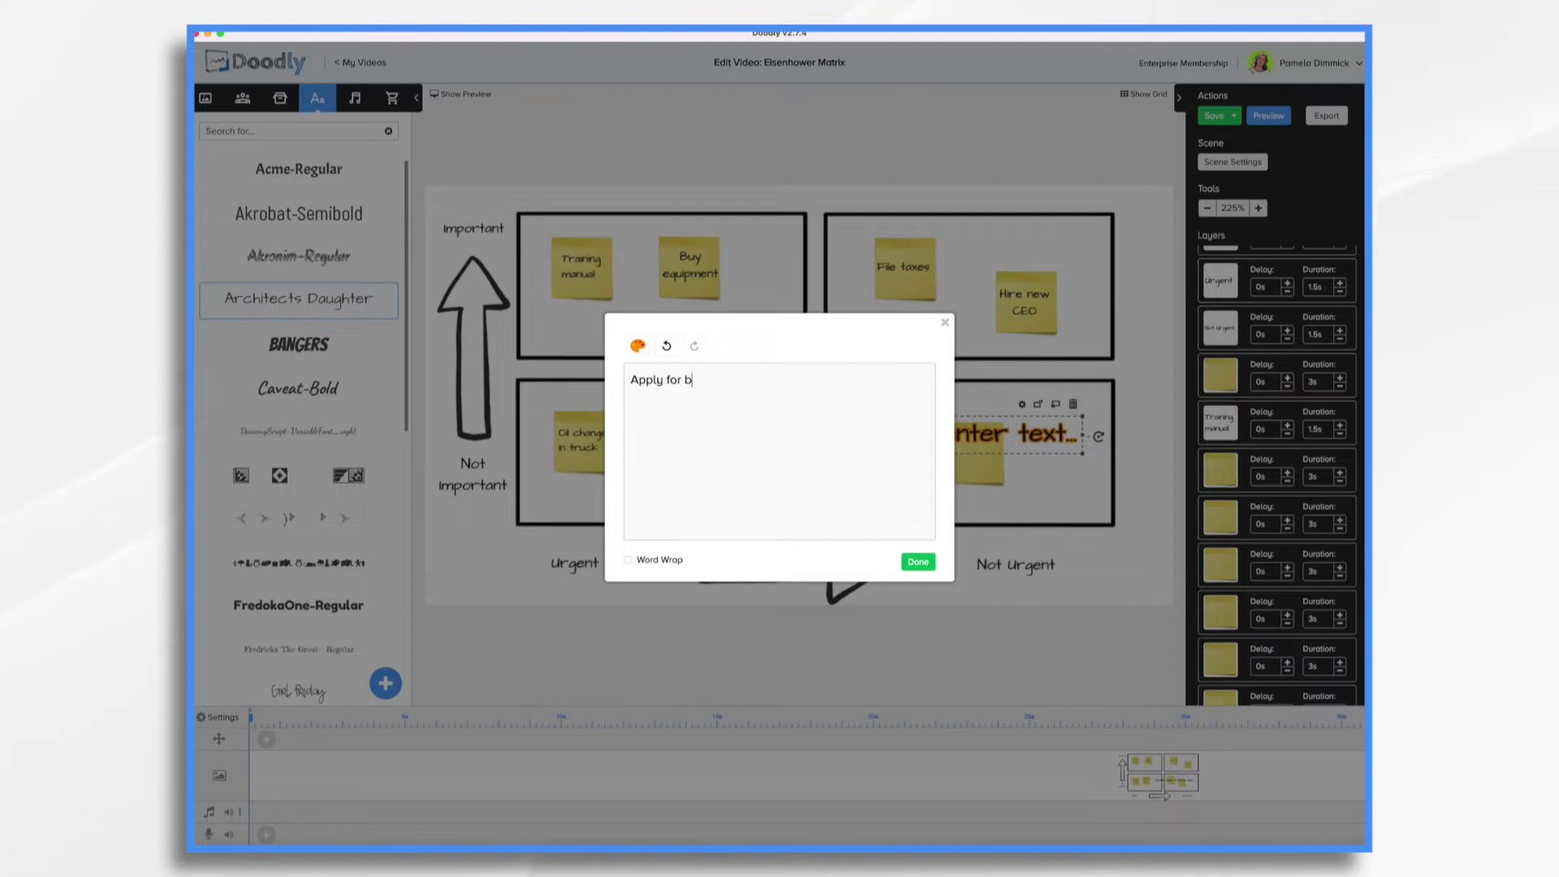
left_click(628, 560)
left_click(919, 562)
left_click_drag(926, 438, 882, 435)
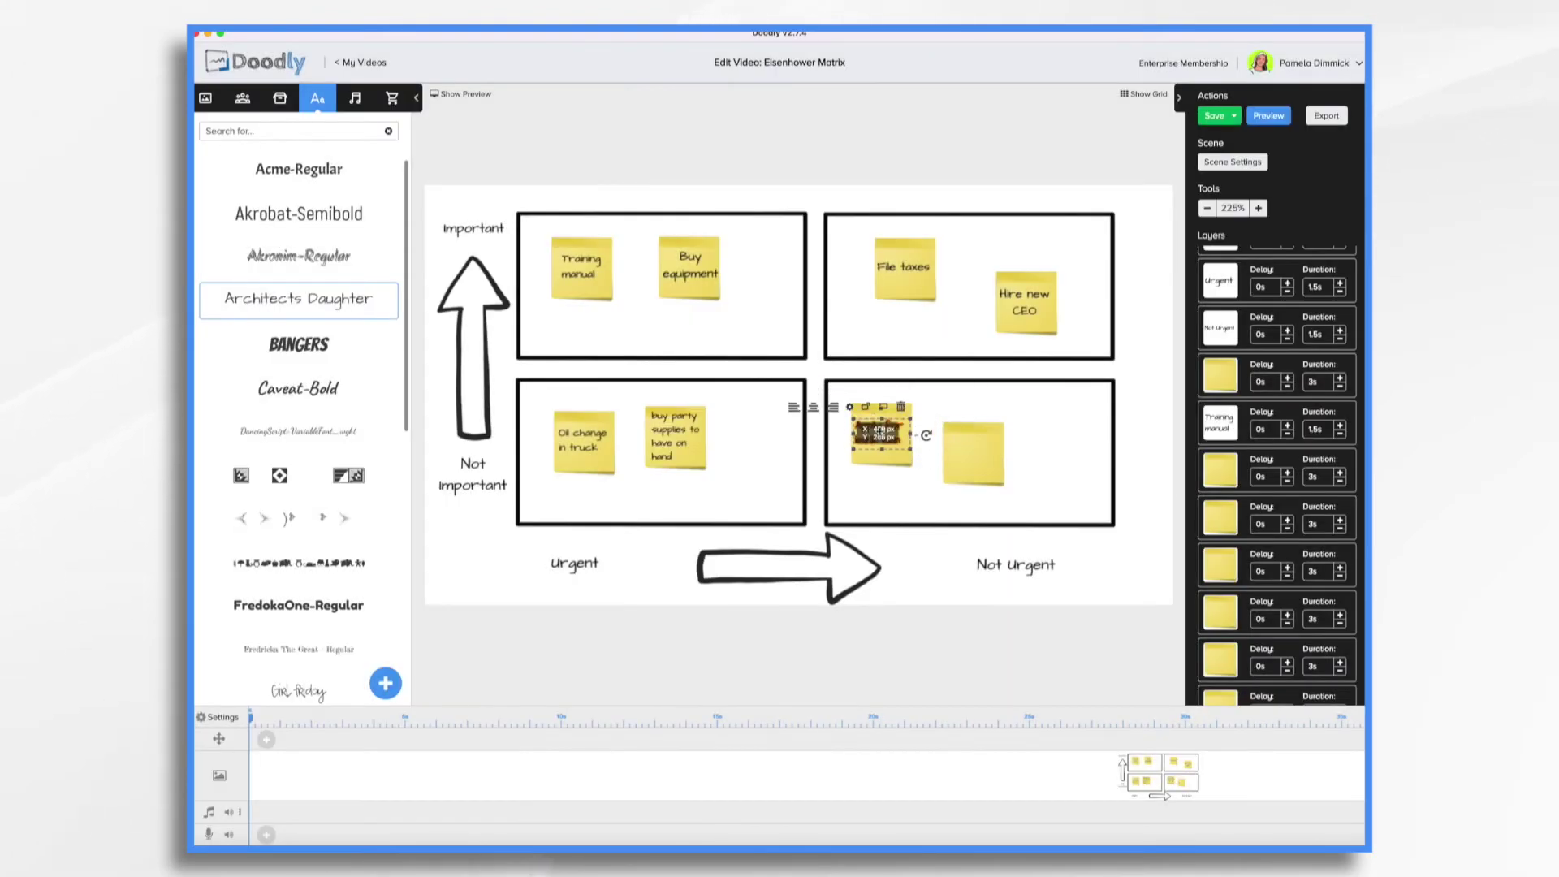
left_click(984, 450)
key("Delete")
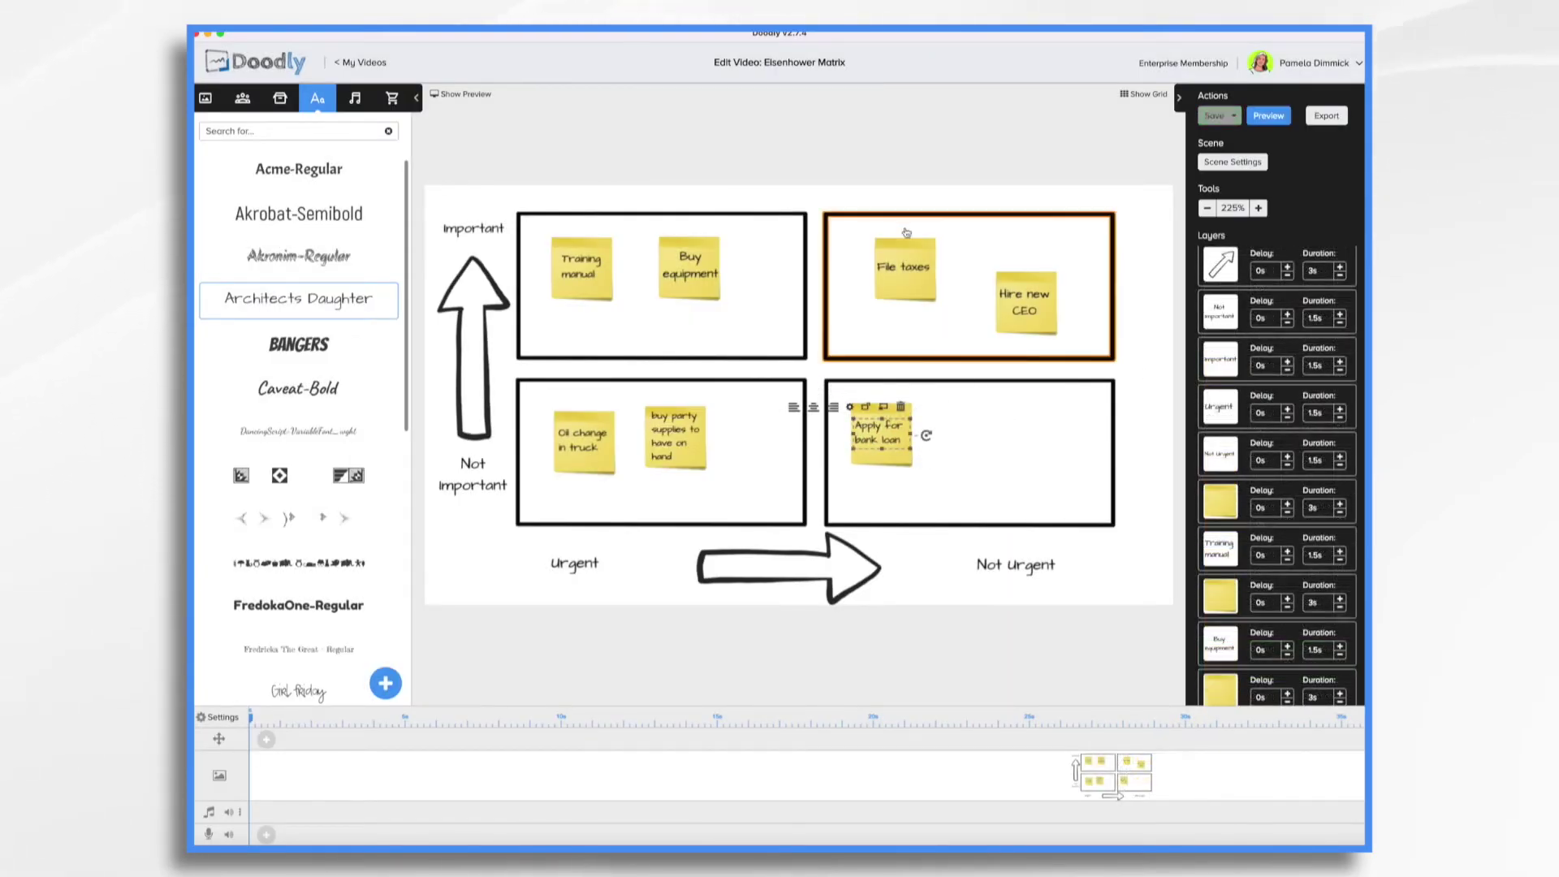
Step: Move the Training manual sticky note with its text into the top-right quadrant
left_click(770, 323)
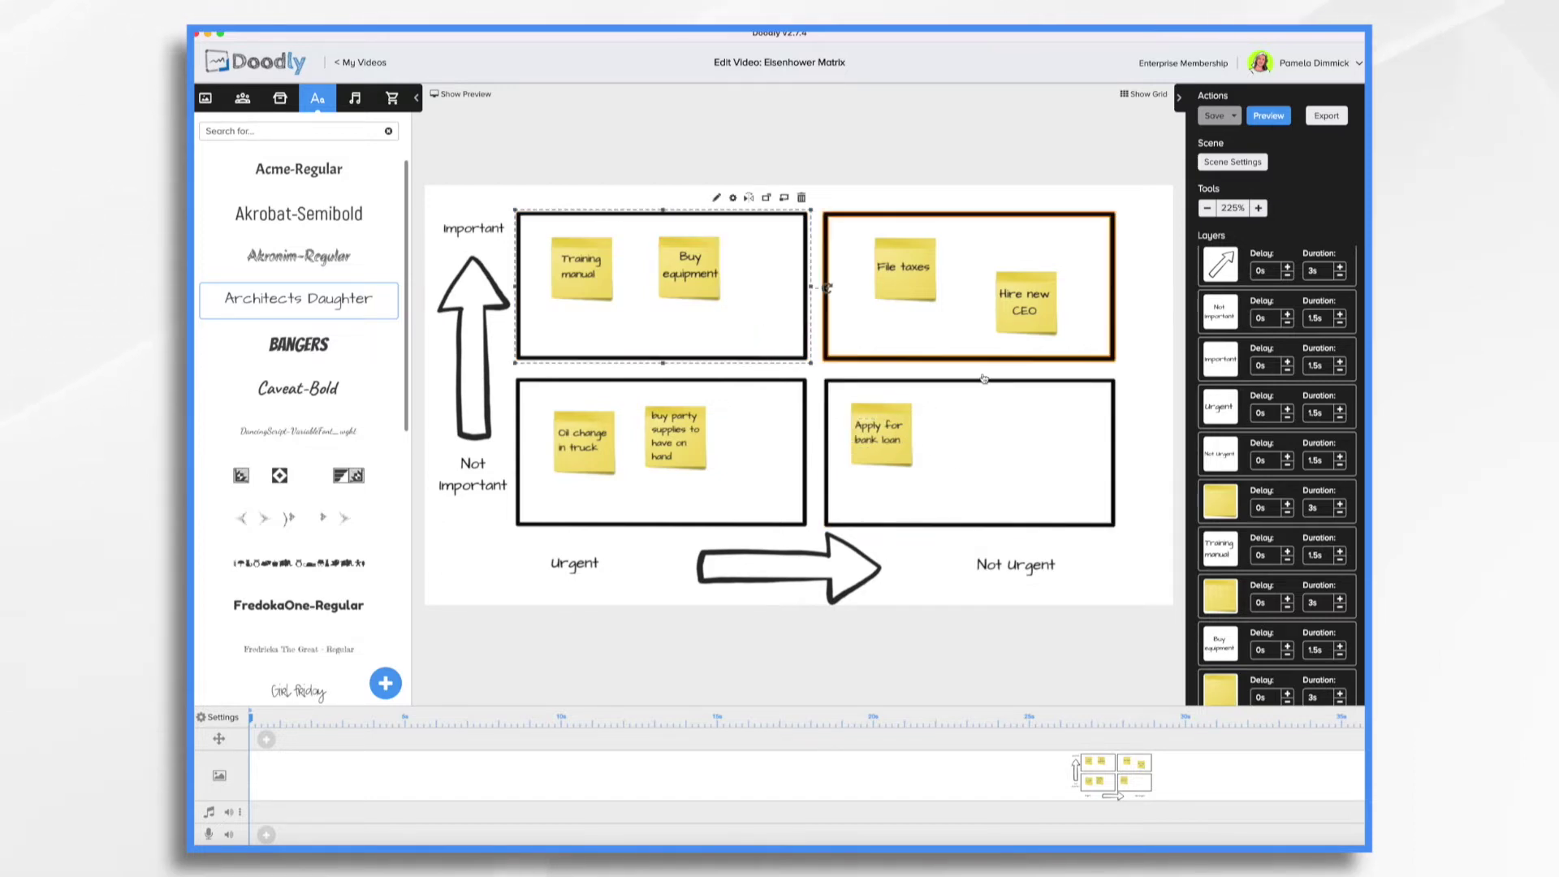
left_click(607, 297)
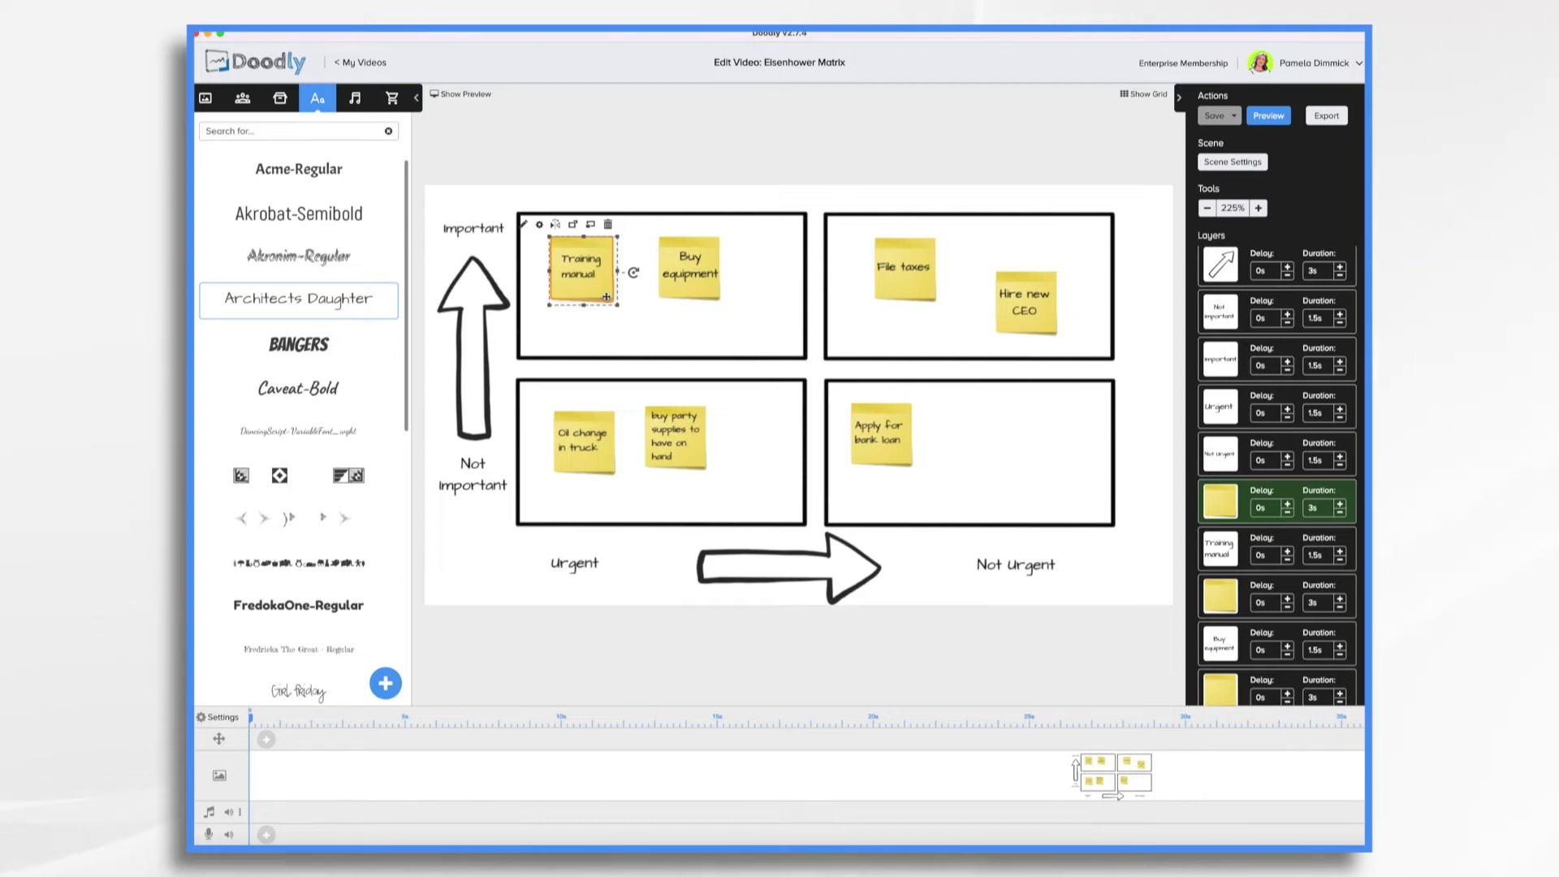
left_click(588, 258)
left_click_drag(589, 258, 978, 241)
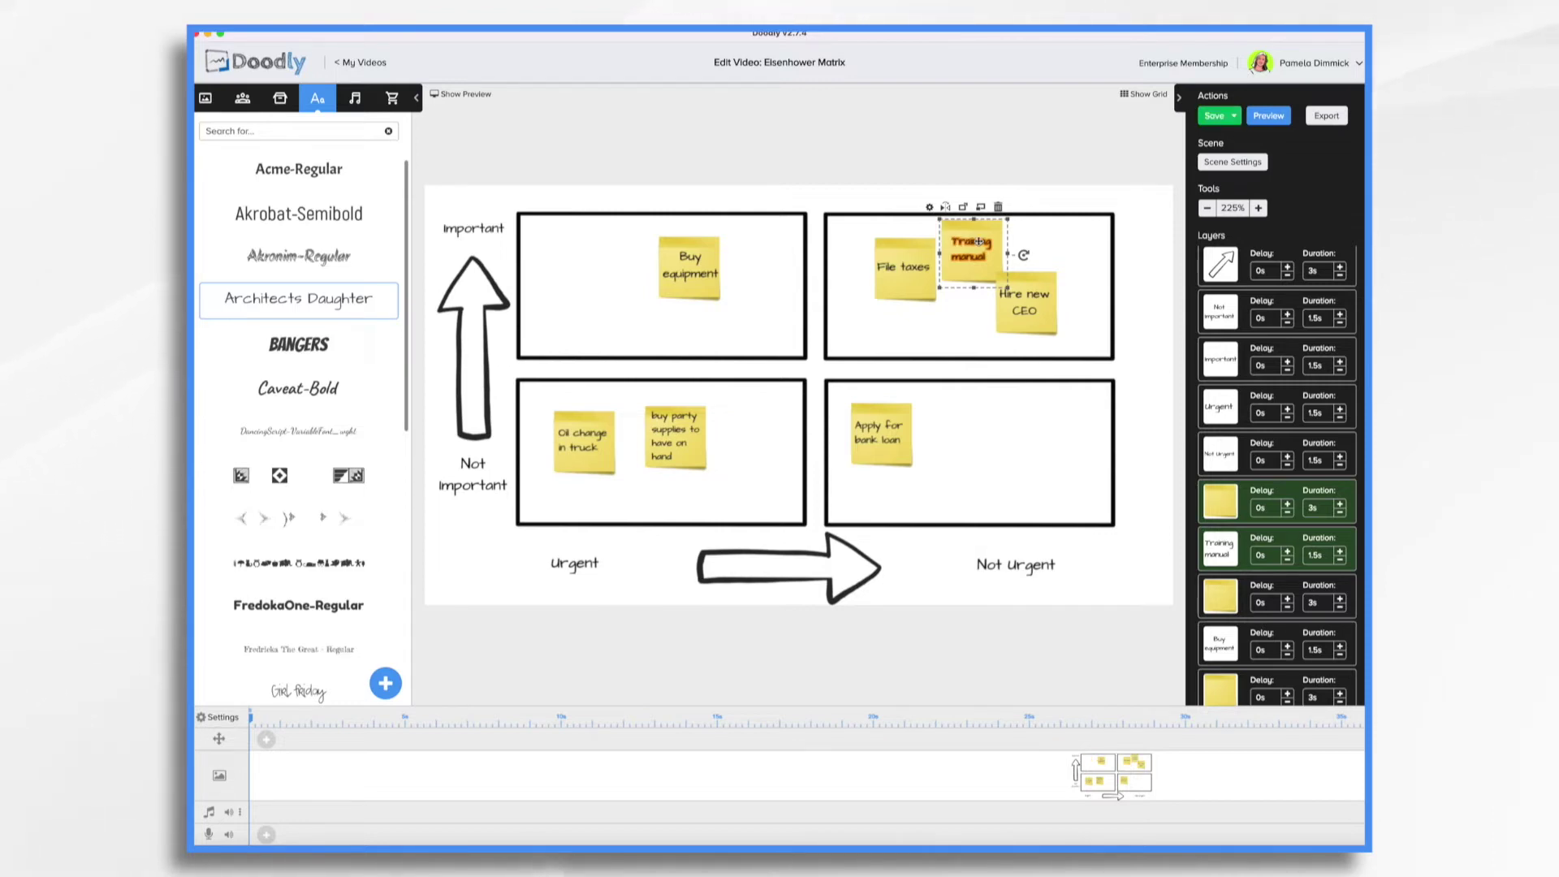
Step: Change the label to 'Buy computer equipment' and move that note into the top-right quadrant
double_click(680, 281)
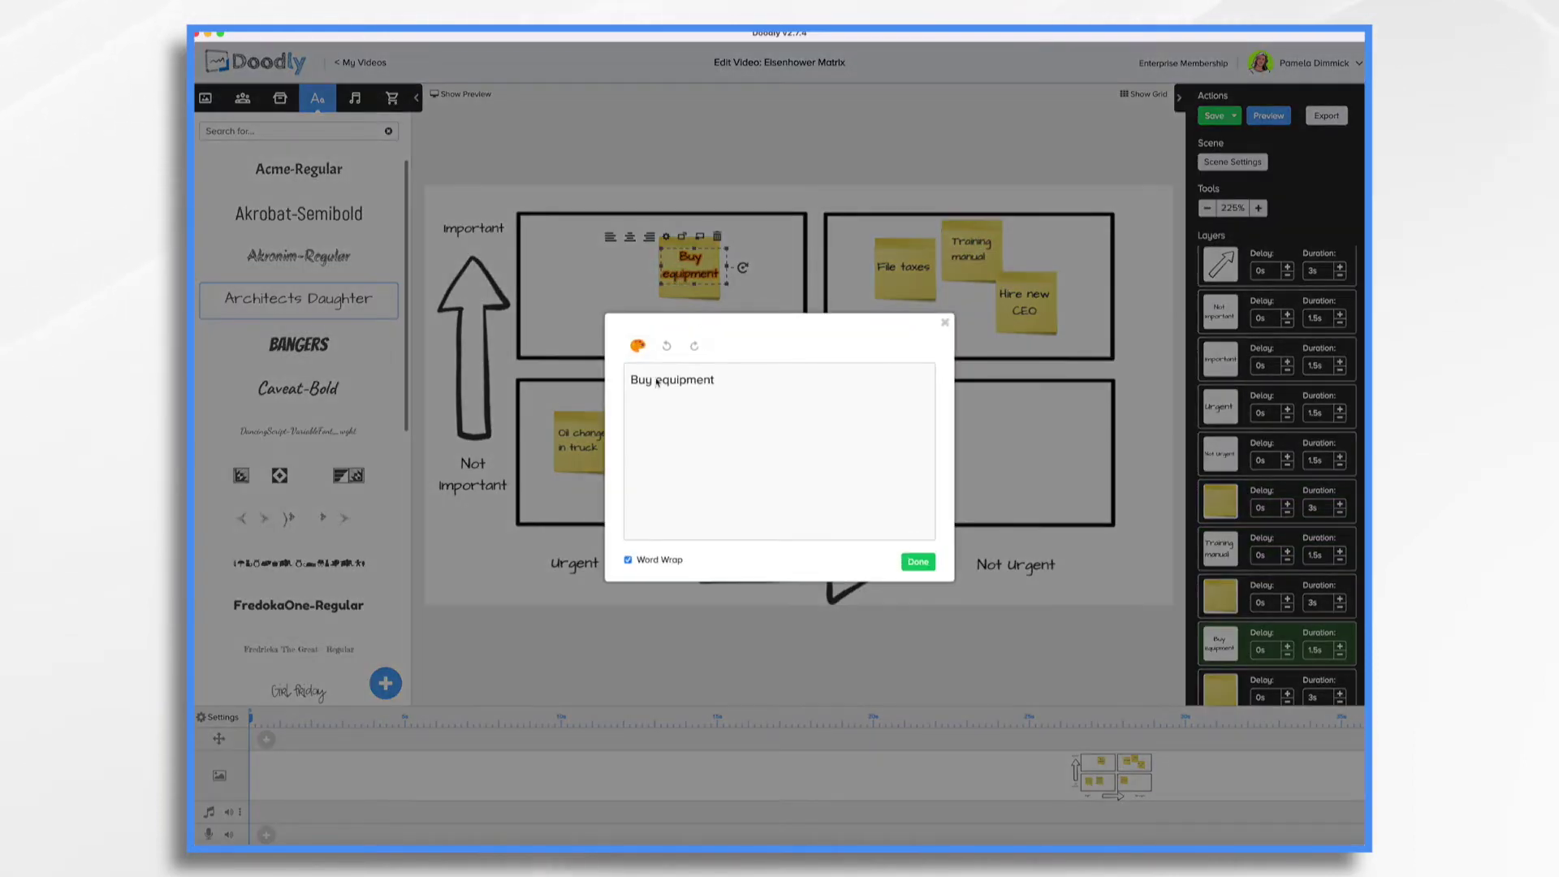
type("computer")
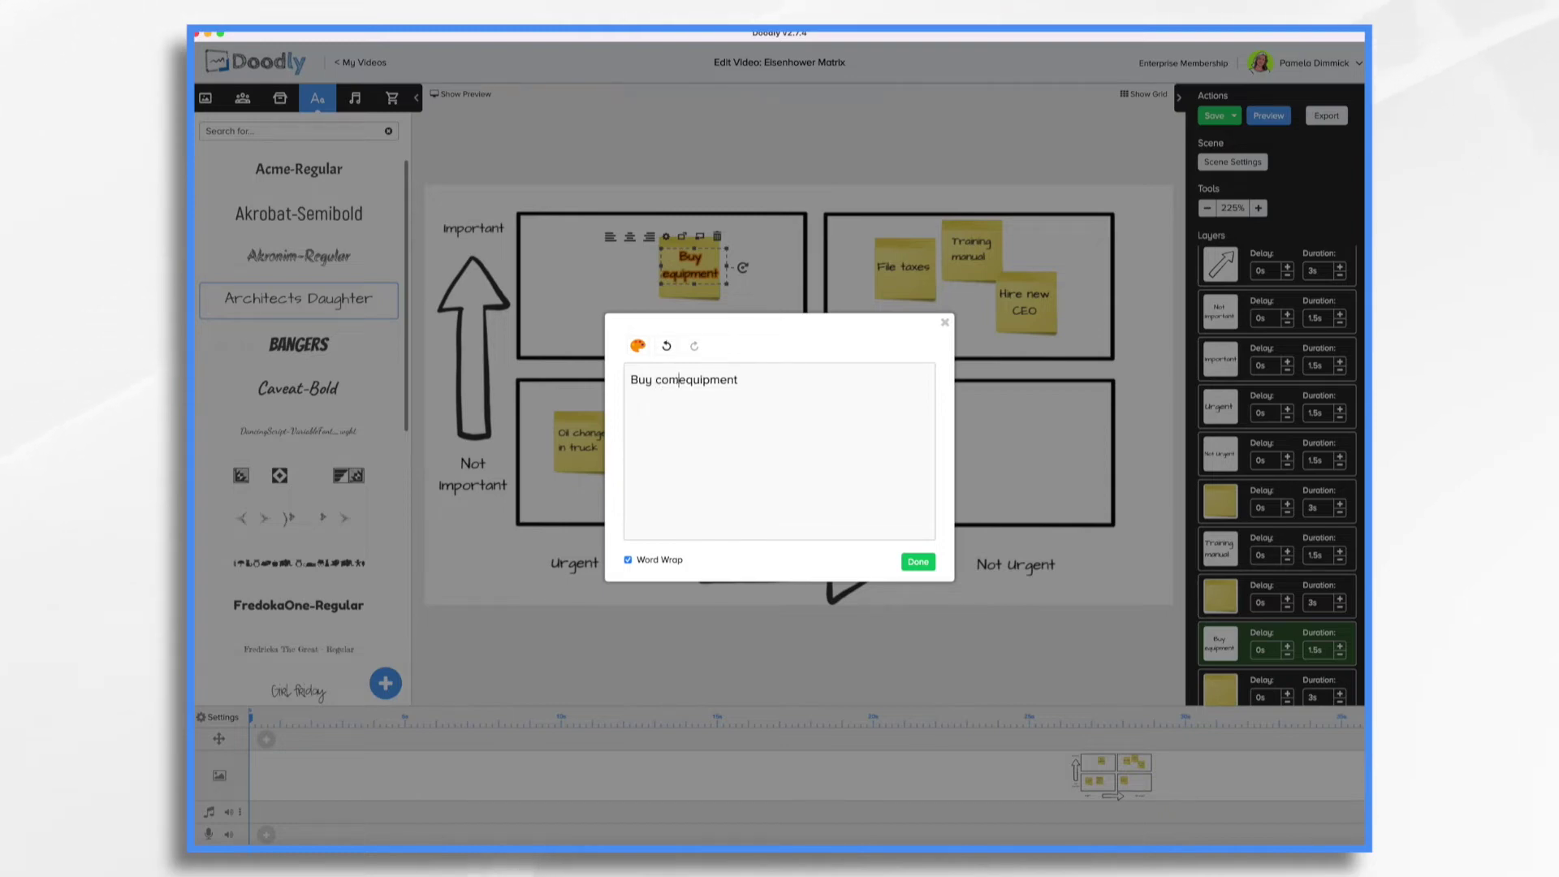
left_click(693, 282)
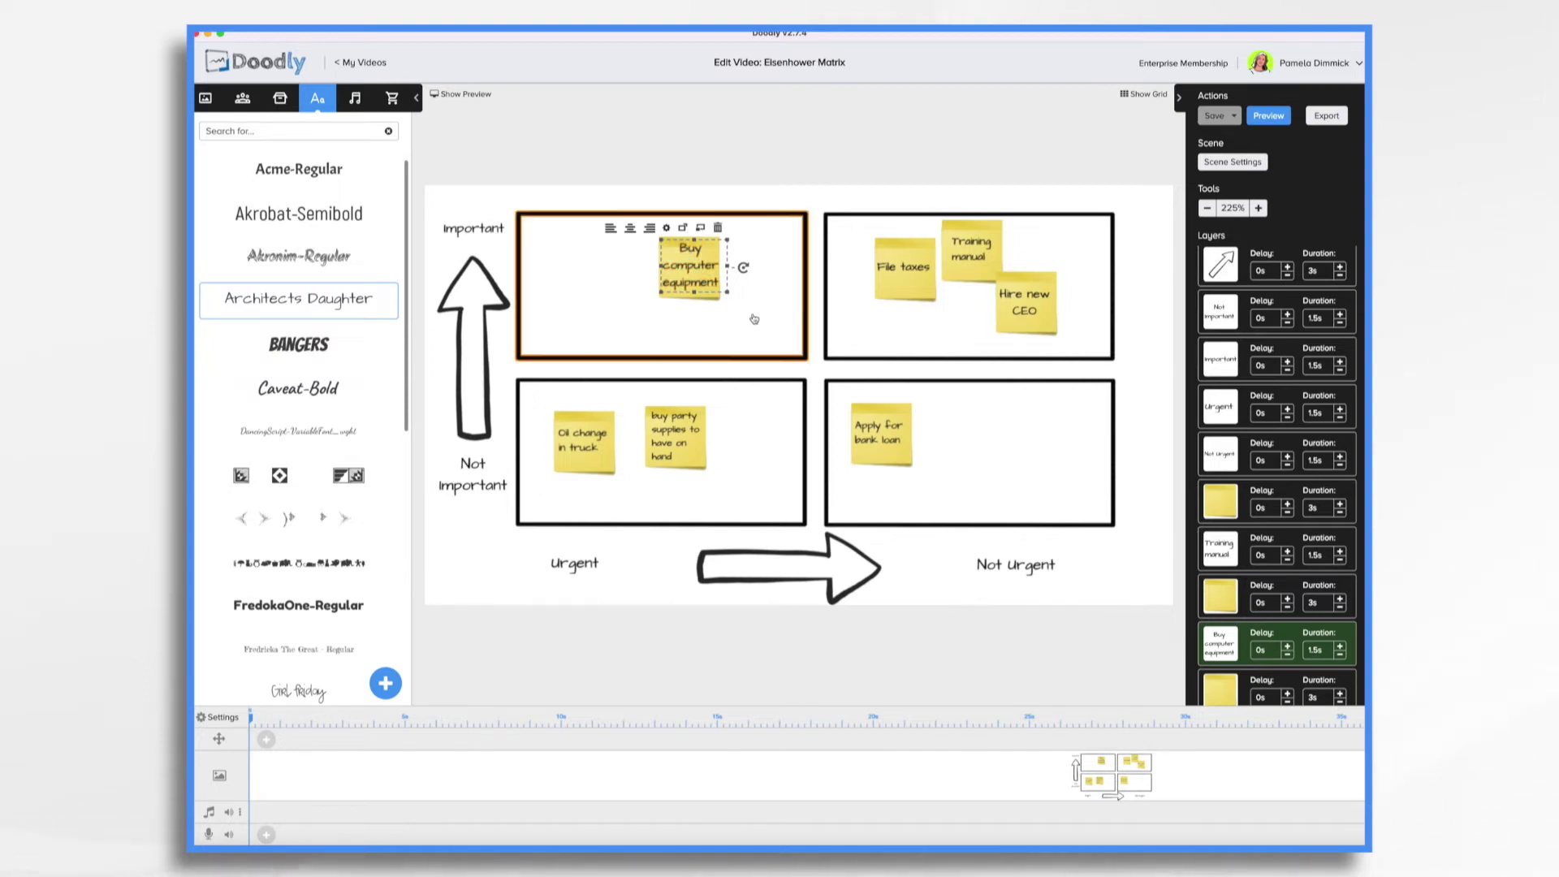
left_click(717, 301, "shift")
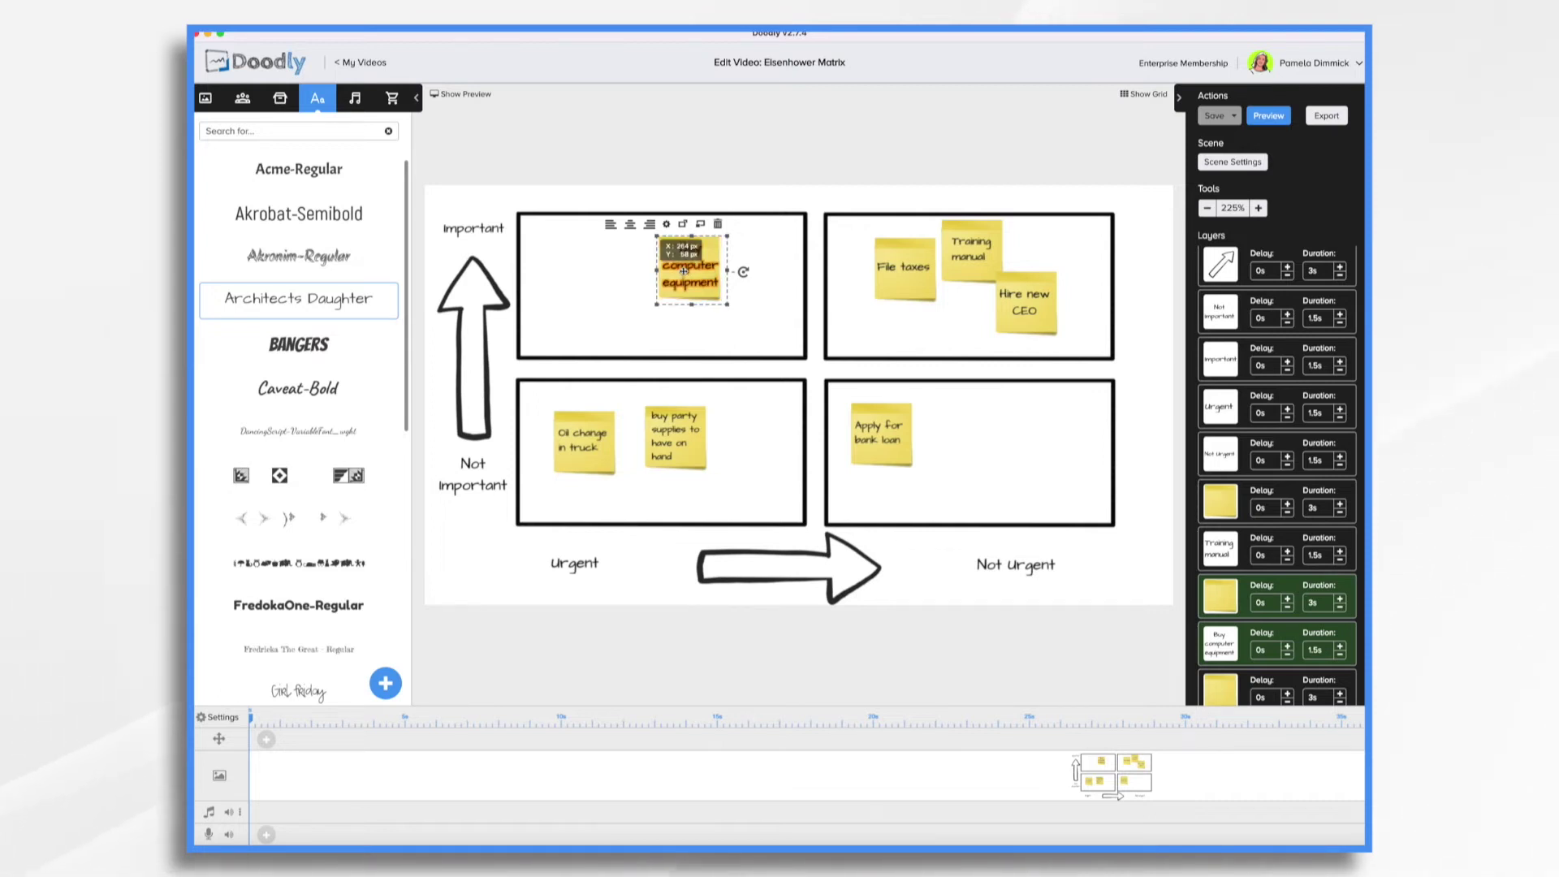
left_click_drag(684, 271, 858, 325)
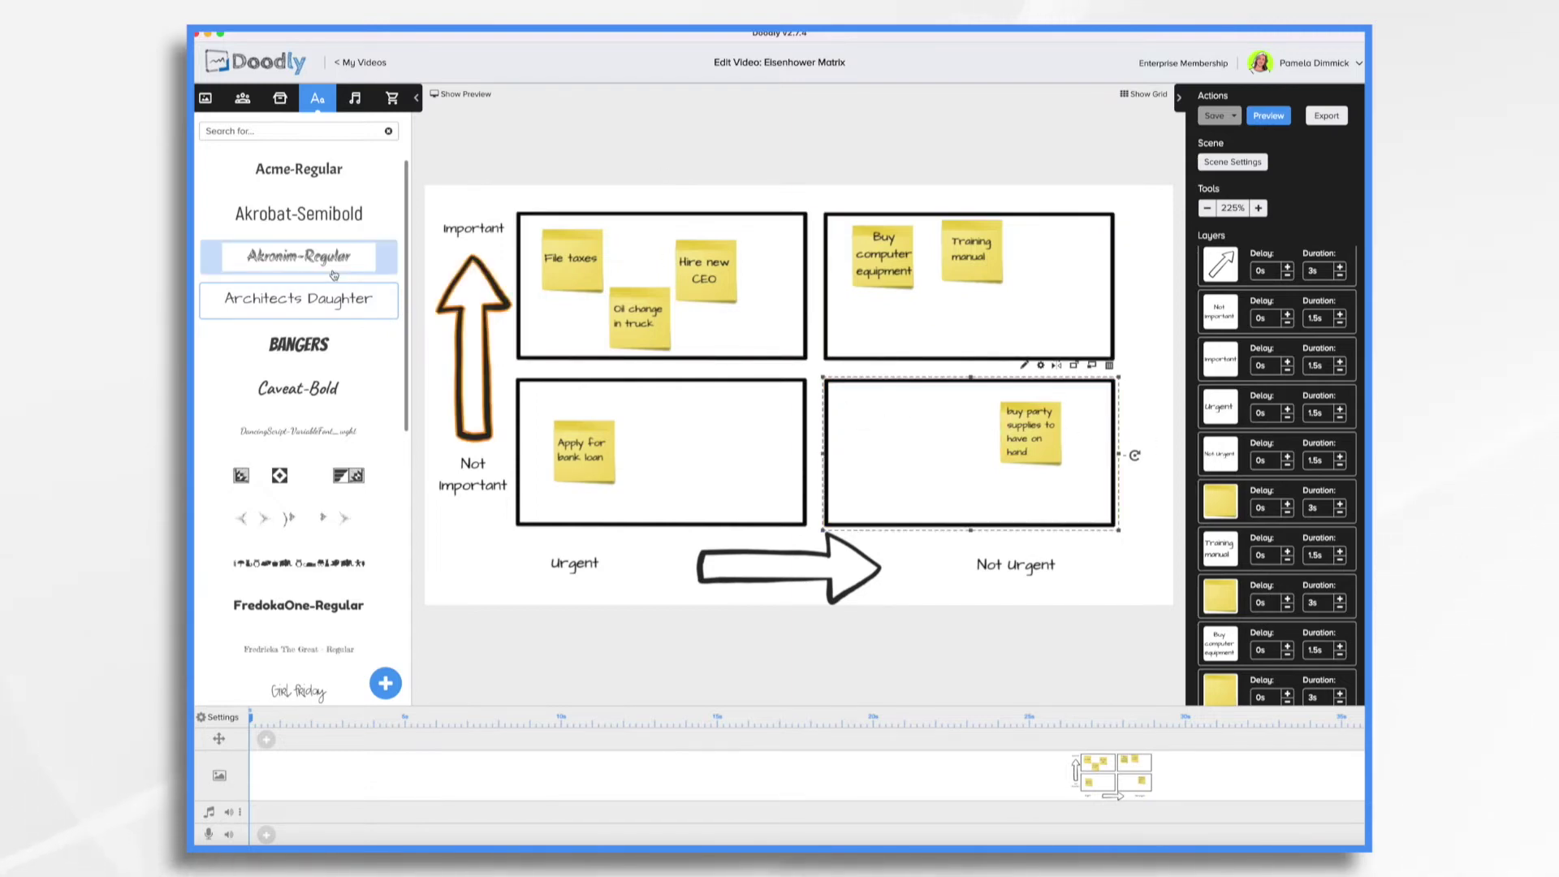
Step: Set the drawing duration of all four box layers to 0s
scroll(1285, 348, "up", 3)
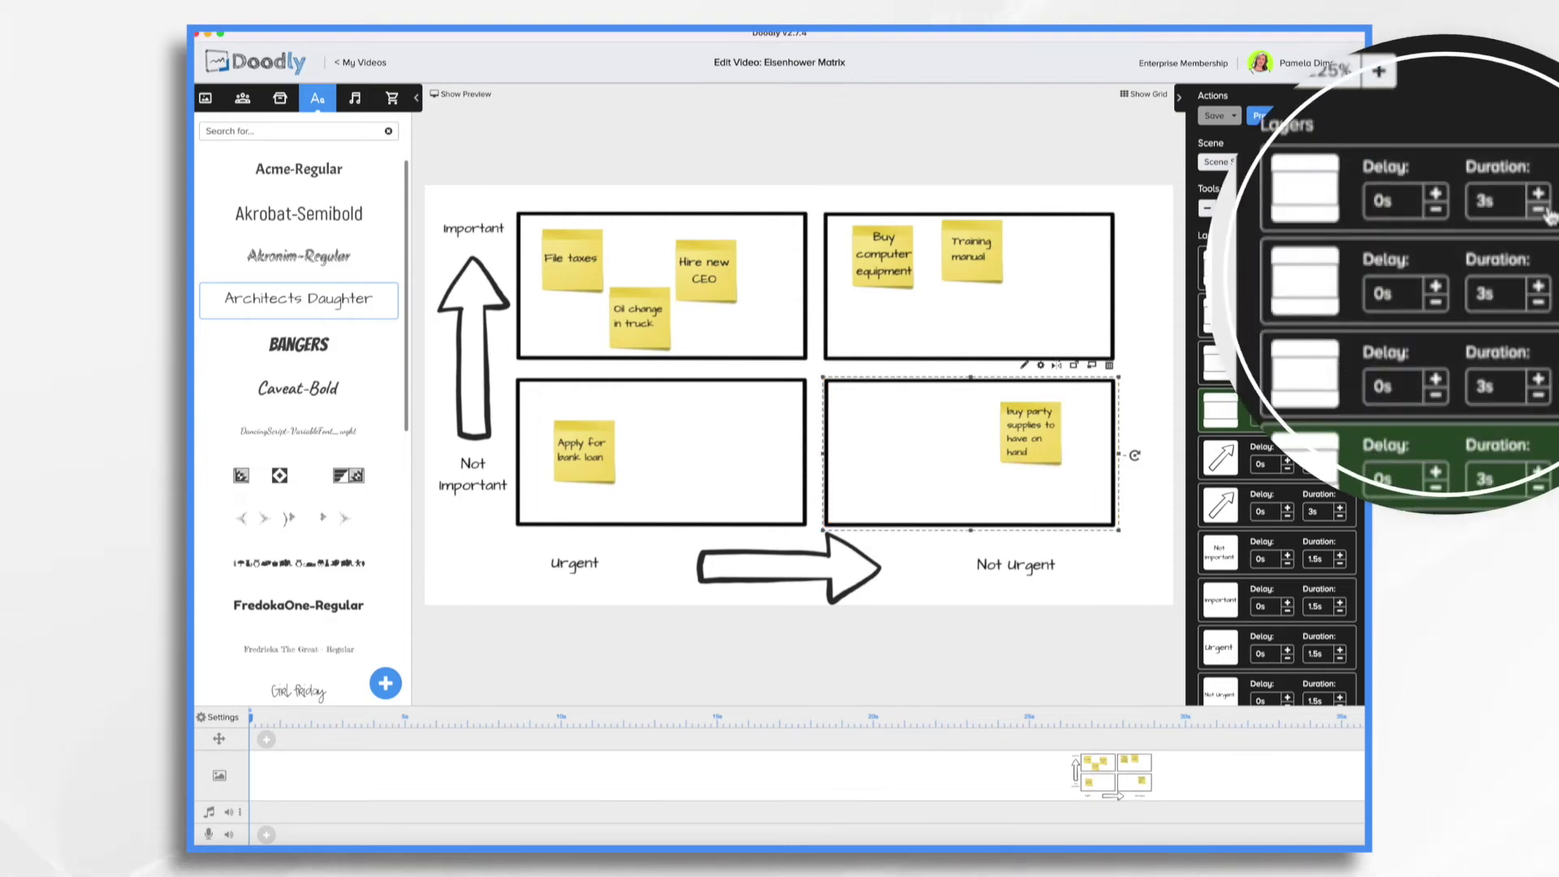
left_click(1340, 283)
left_click(1340, 284)
left_click(1340, 284)
left_click(1340, 284)
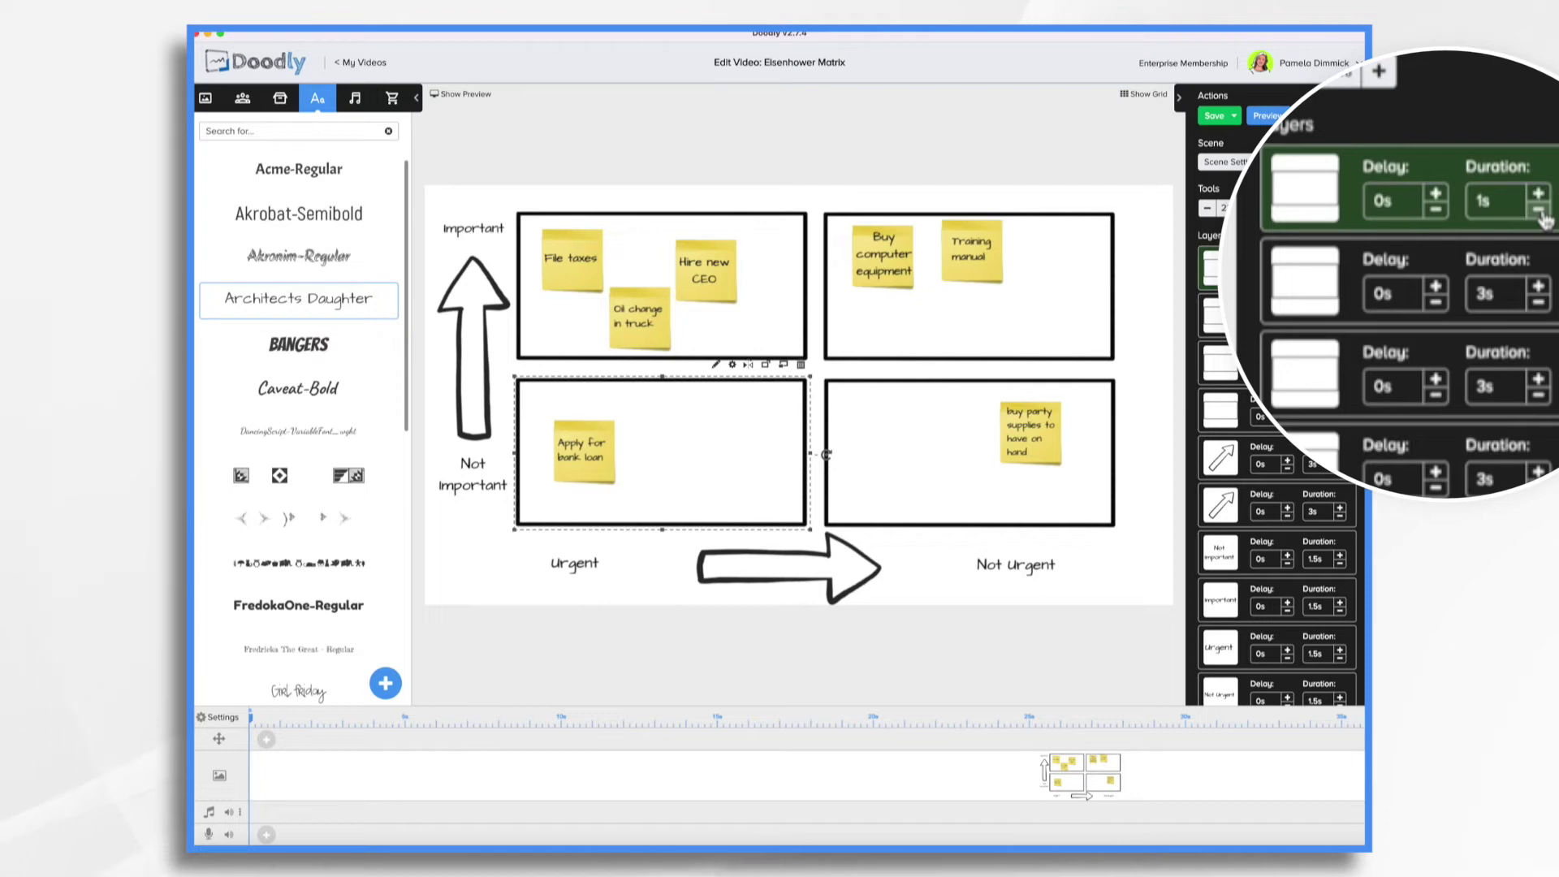
left_click(1340, 283)
left_click(1340, 283)
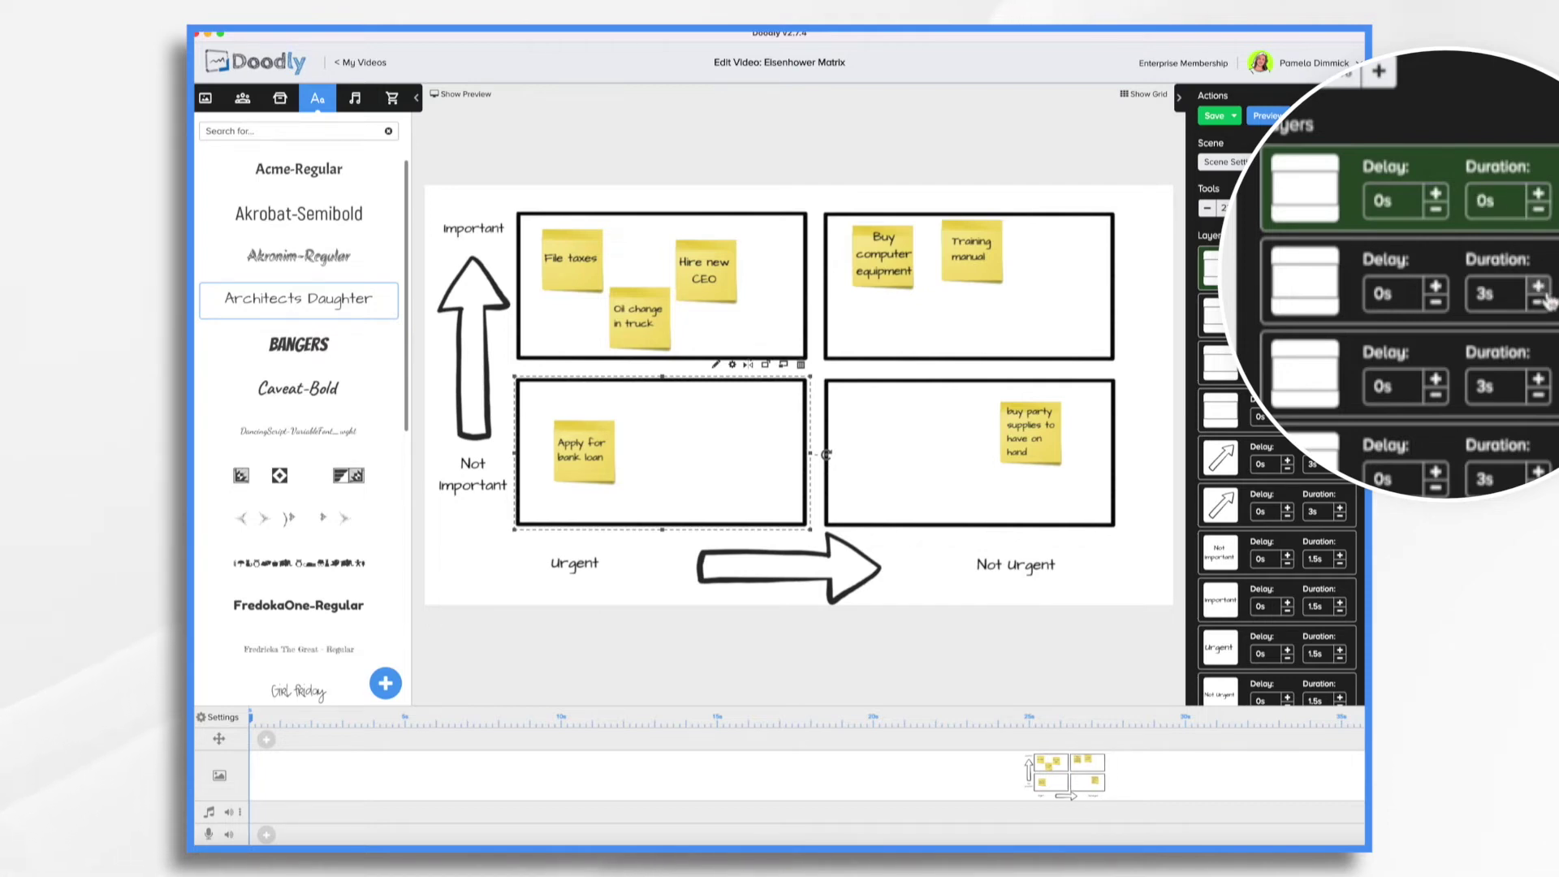
left_click(1340, 331)
left_click(1340, 331)
left_click(1340, 330)
left_click(1340, 330)
left_click(1341, 331)
left_click(1340, 331)
left_click(1340, 378)
left_click(1340, 378)
left_click(1341, 377)
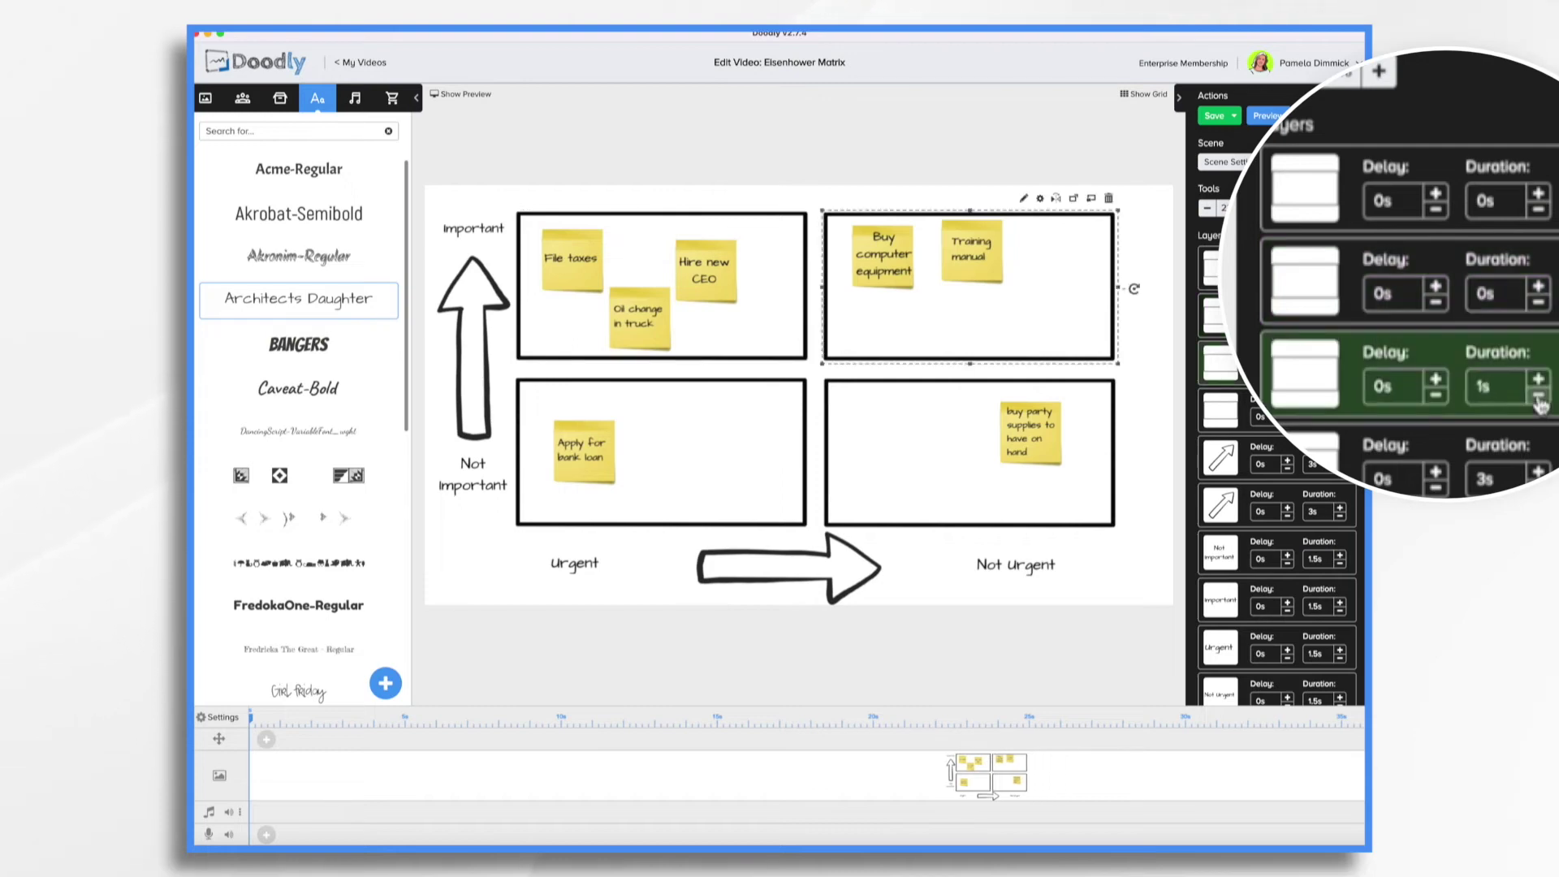
left_click(1340, 378)
left_click(1340, 378)
left_click(1341, 378)
left_click(1340, 425)
left_click(1340, 425)
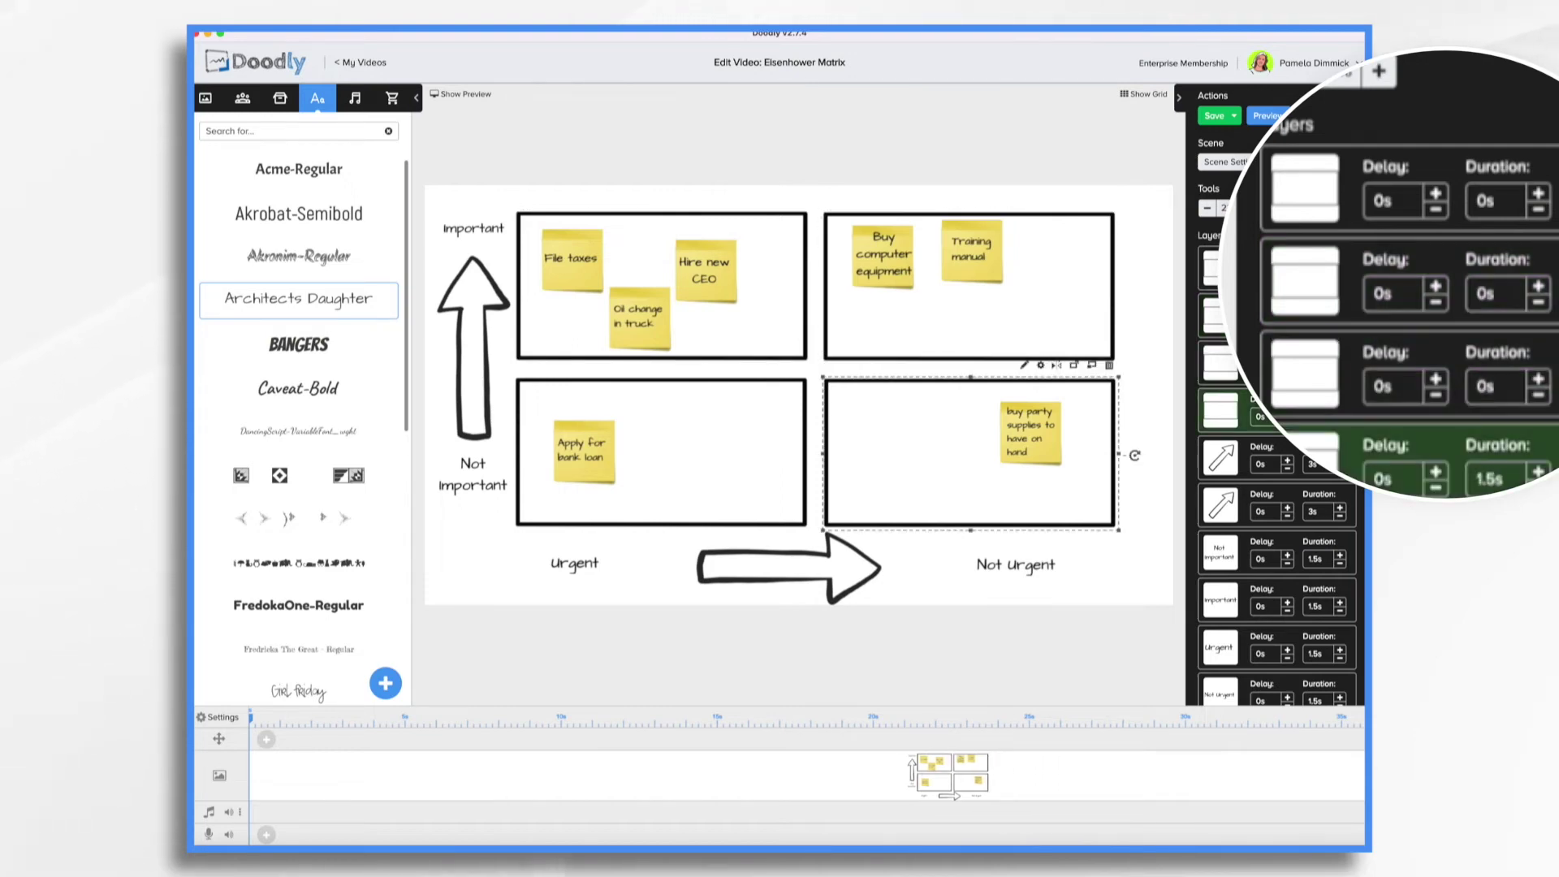
left_click(1340, 425)
left_click(1340, 425)
left_click(1340, 425)
left_click(1340, 425)
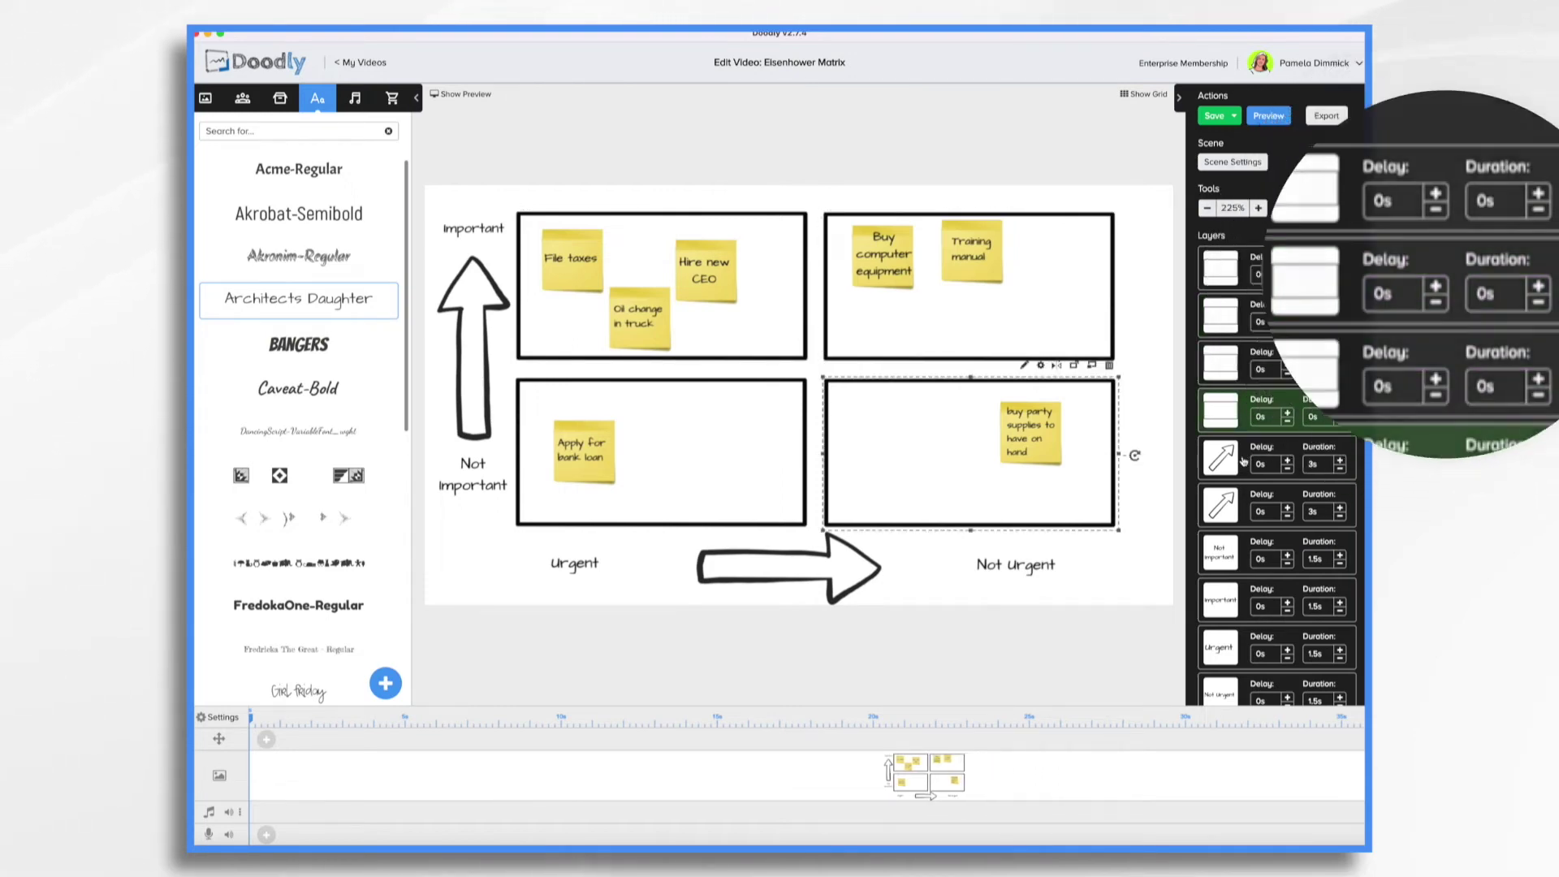
Step: Shorten the up arrow and right arrow layers to 1s drawing time each
left_click(1341, 469)
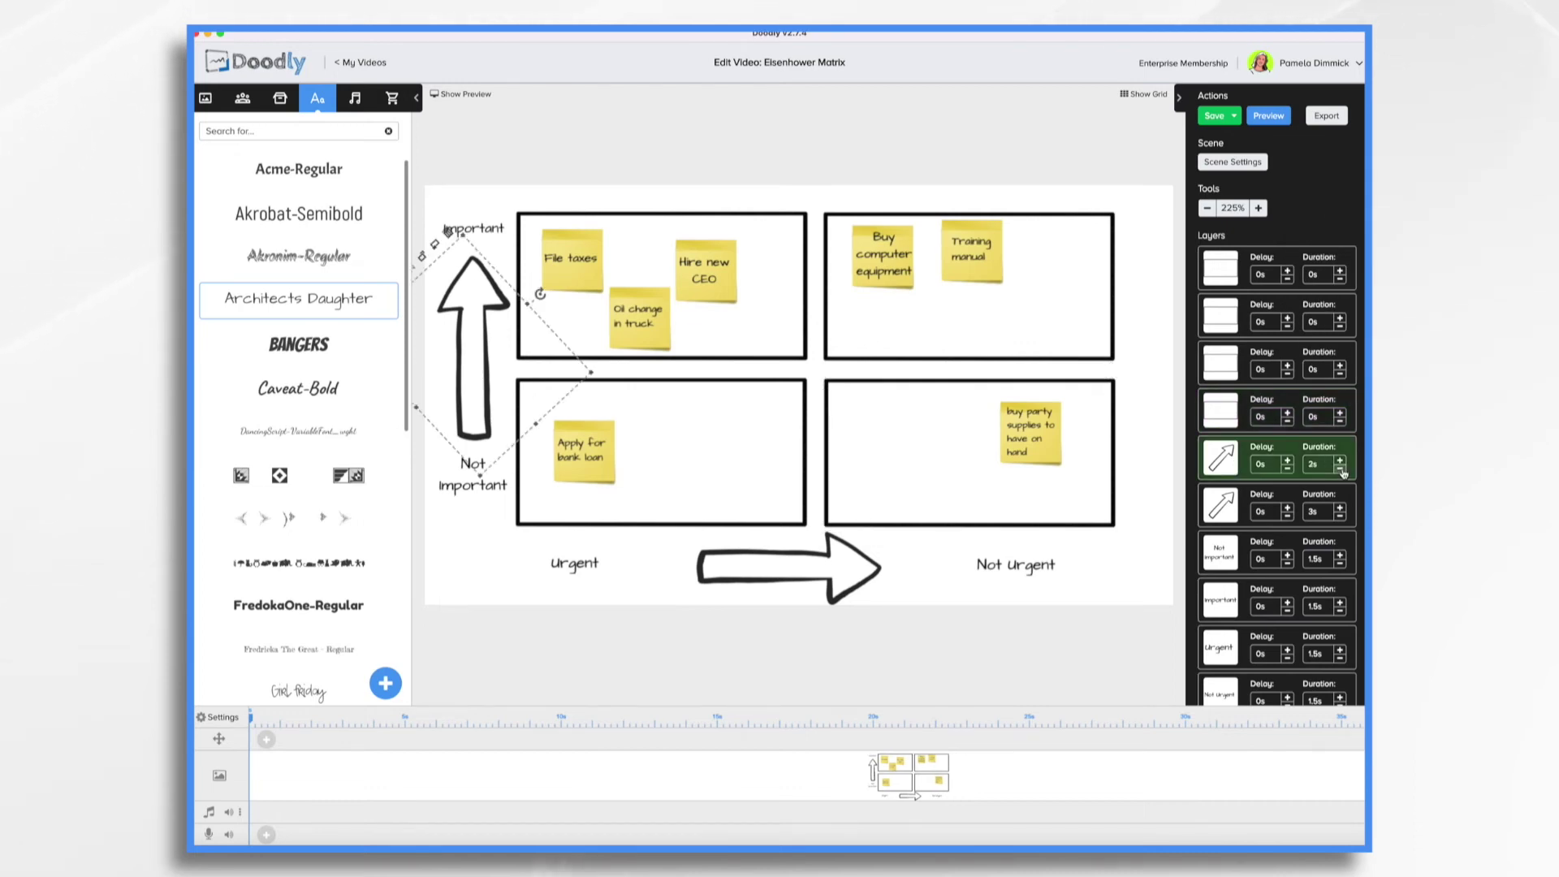
left_click(1341, 470)
left_click(1341, 469)
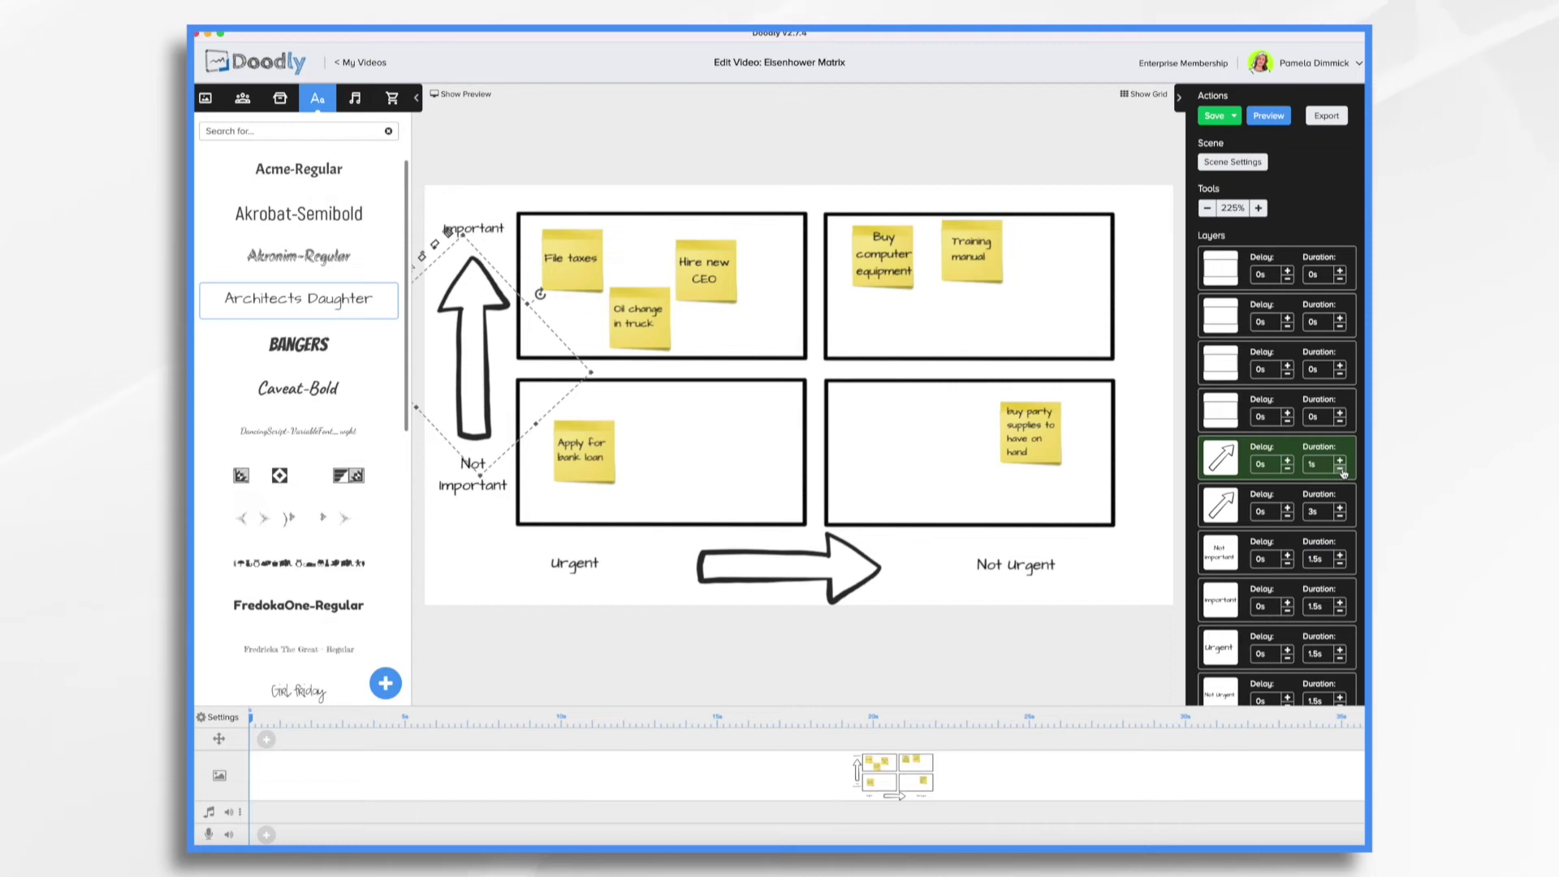
left_click(1341, 516)
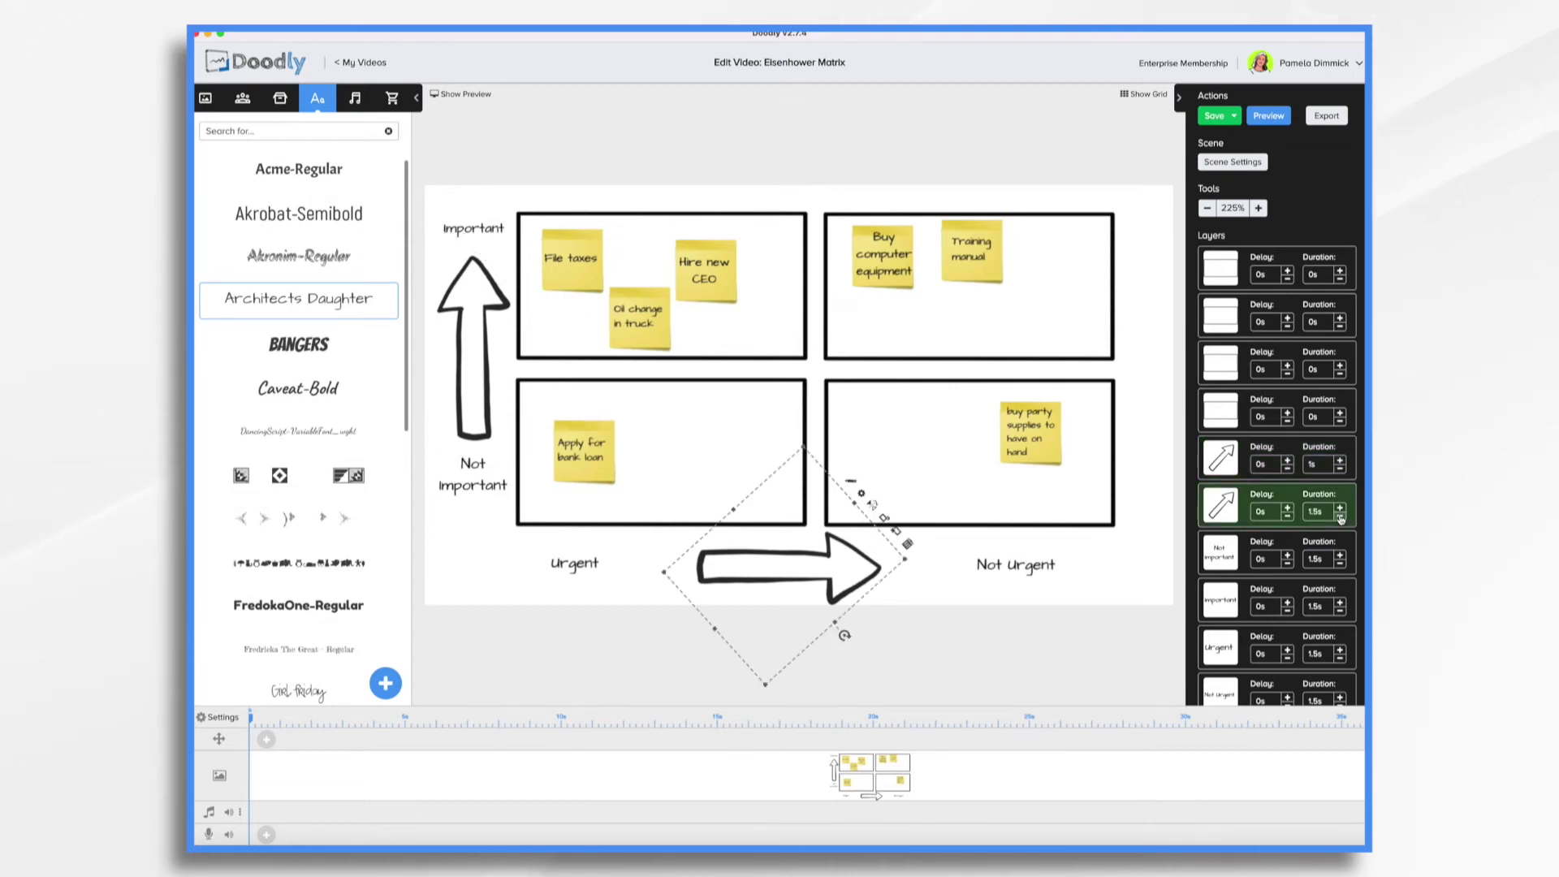
left_click(1341, 517)
left_click(1341, 516)
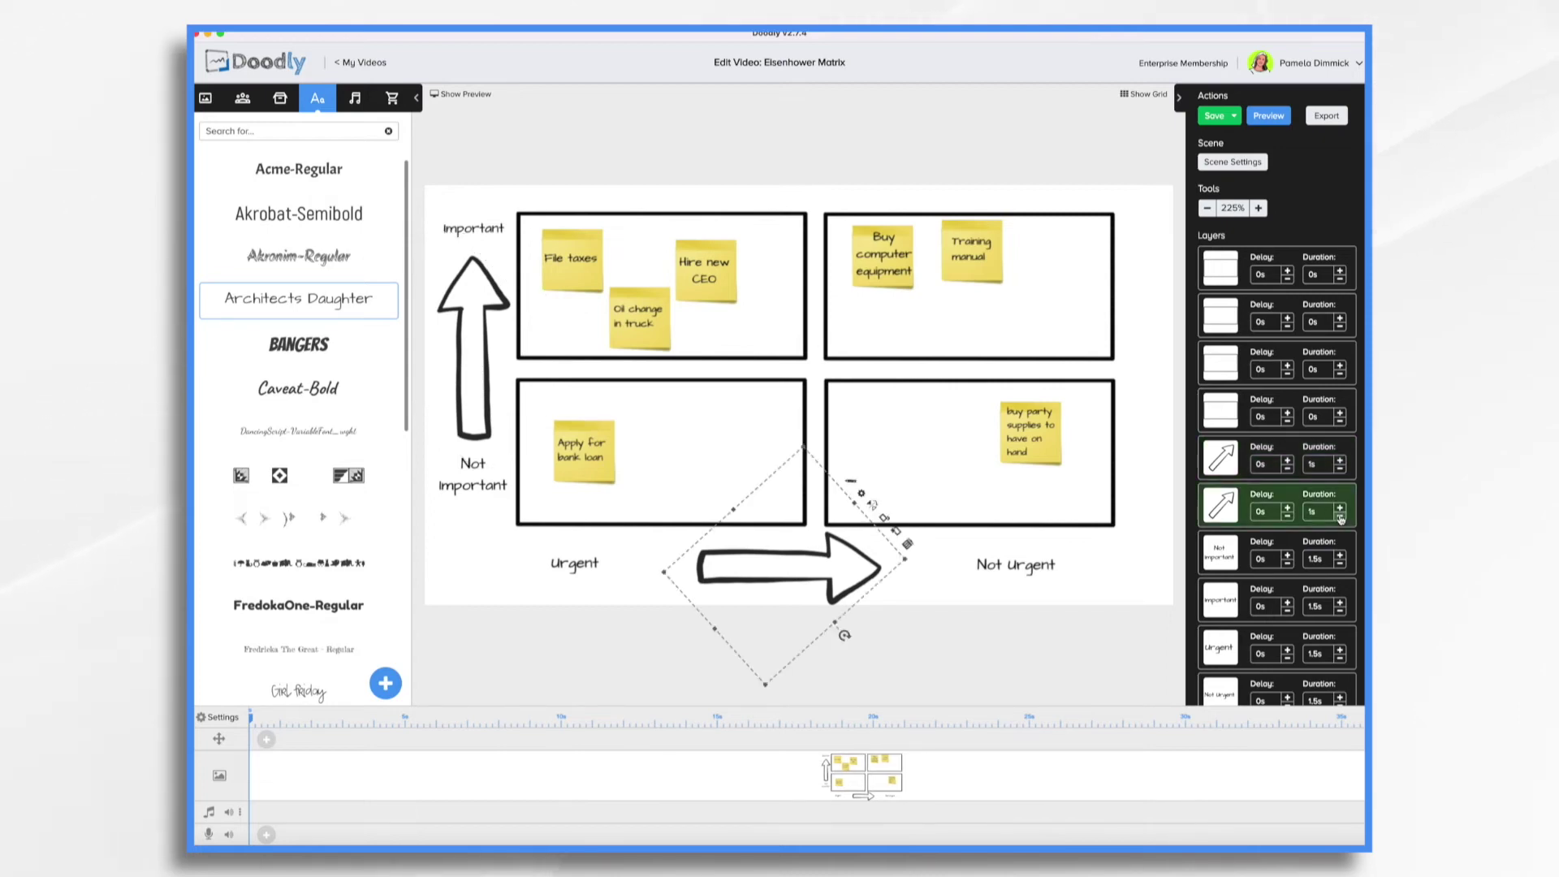
left_click(1228, 550)
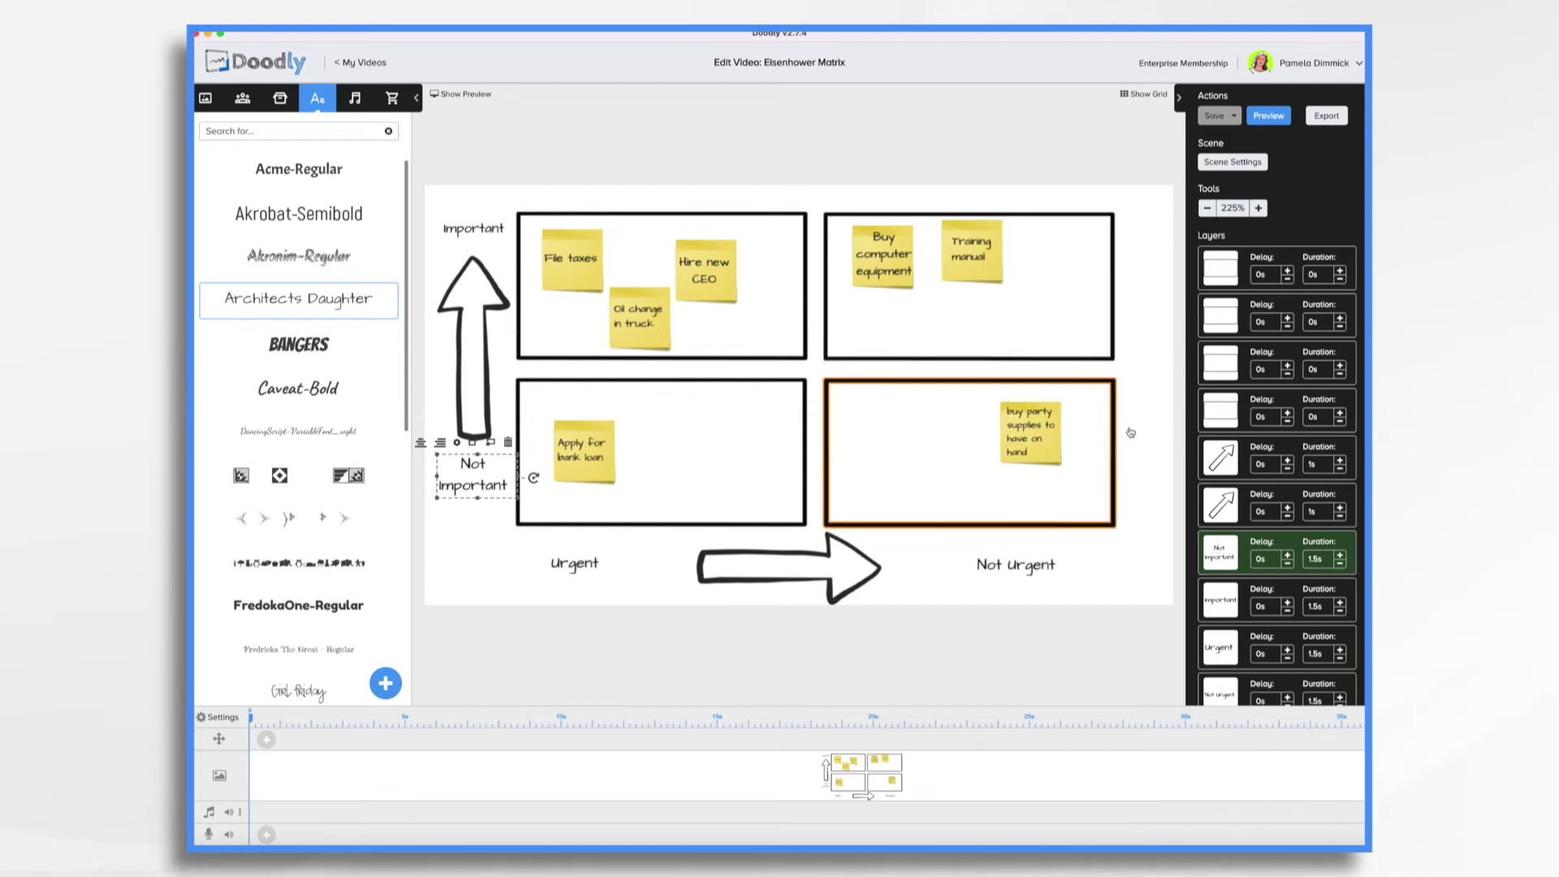
Step: Reorder layers: Important above Not important, right arrow after Urgent, up arrow after Important
left_click(1232, 609)
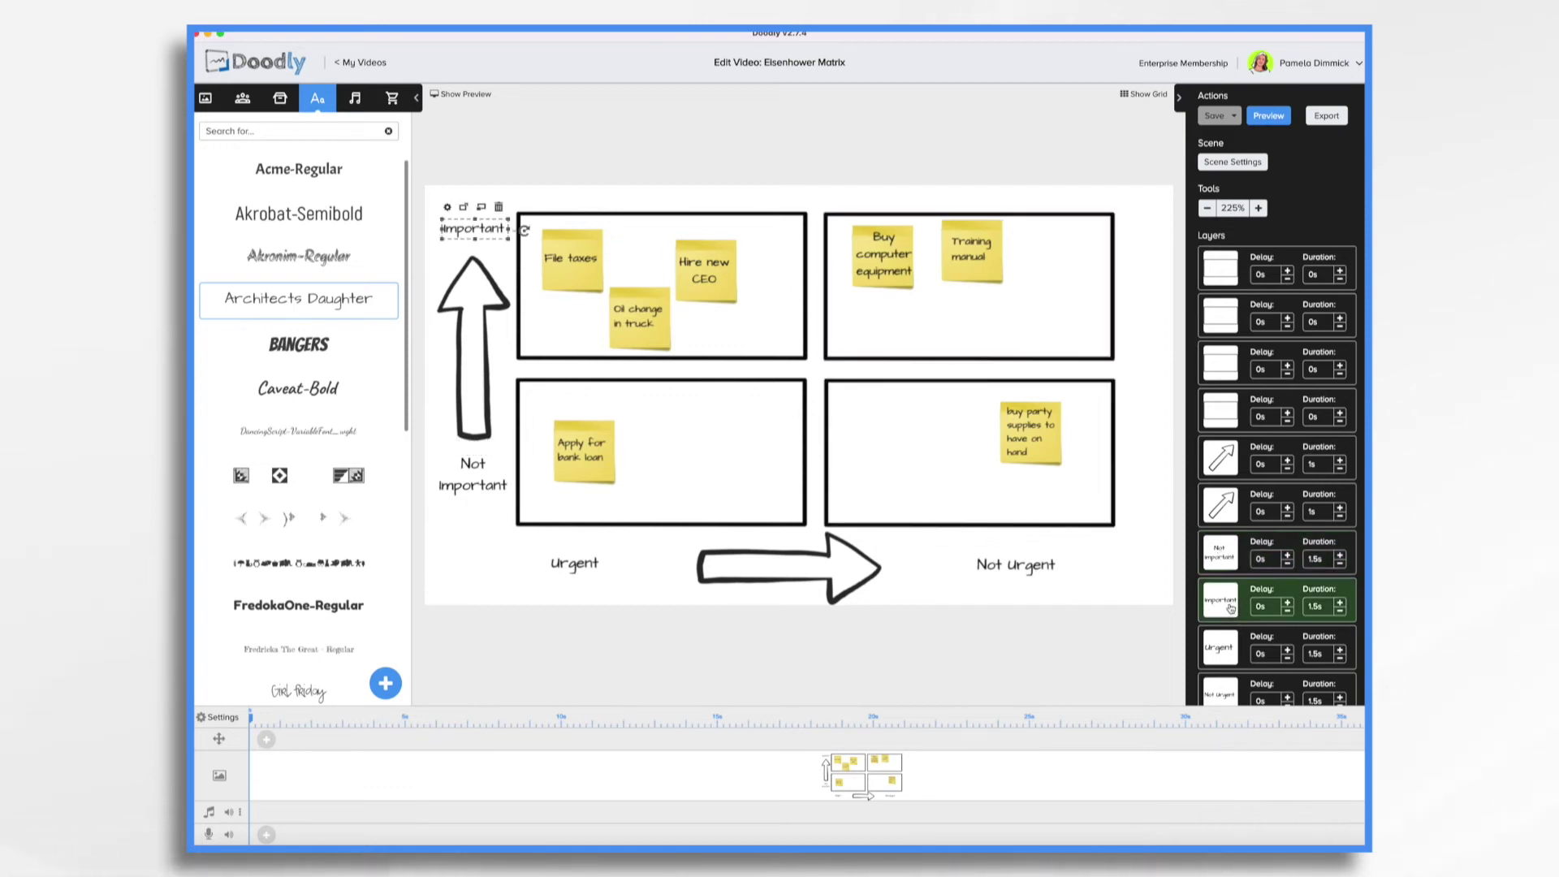
left_click_drag(1231, 609, 1231, 557)
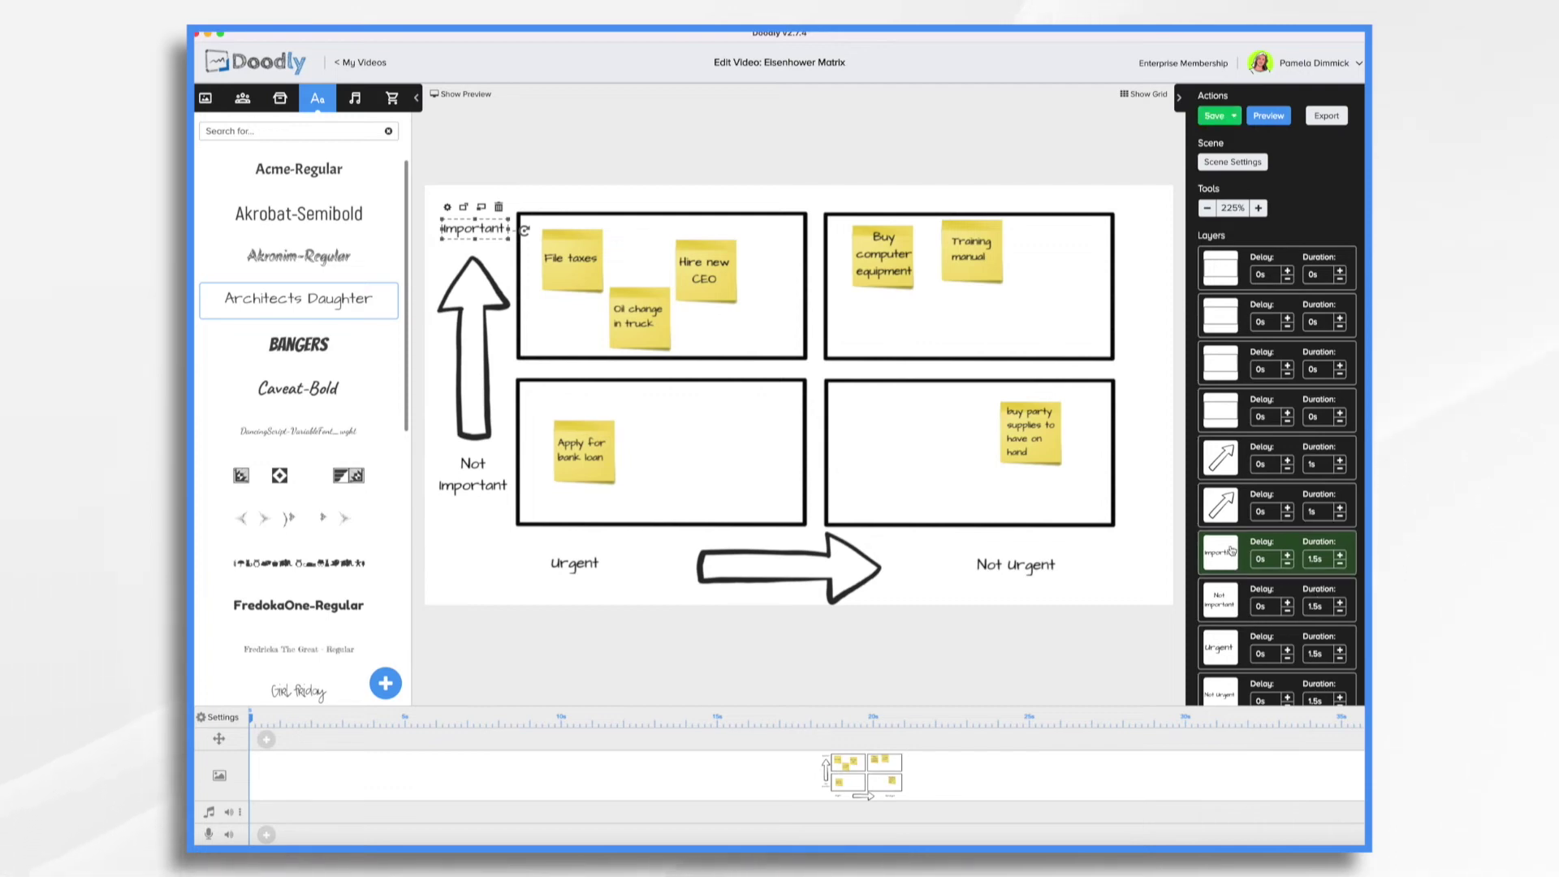
left_click(1229, 606)
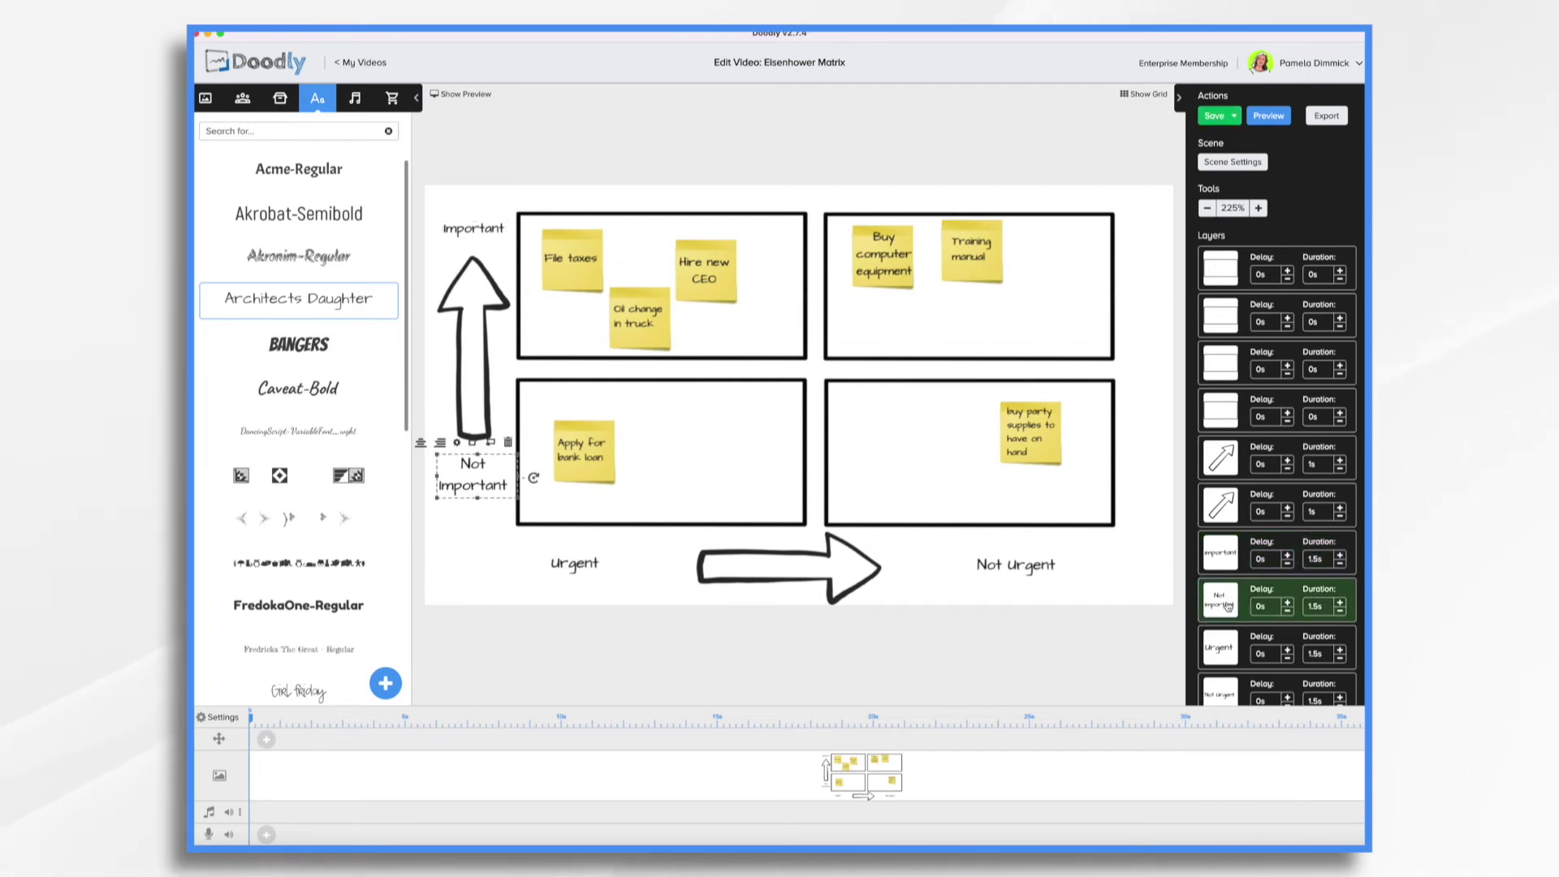
left_click(1224, 512)
left_click_drag(1224, 512, 1225, 603)
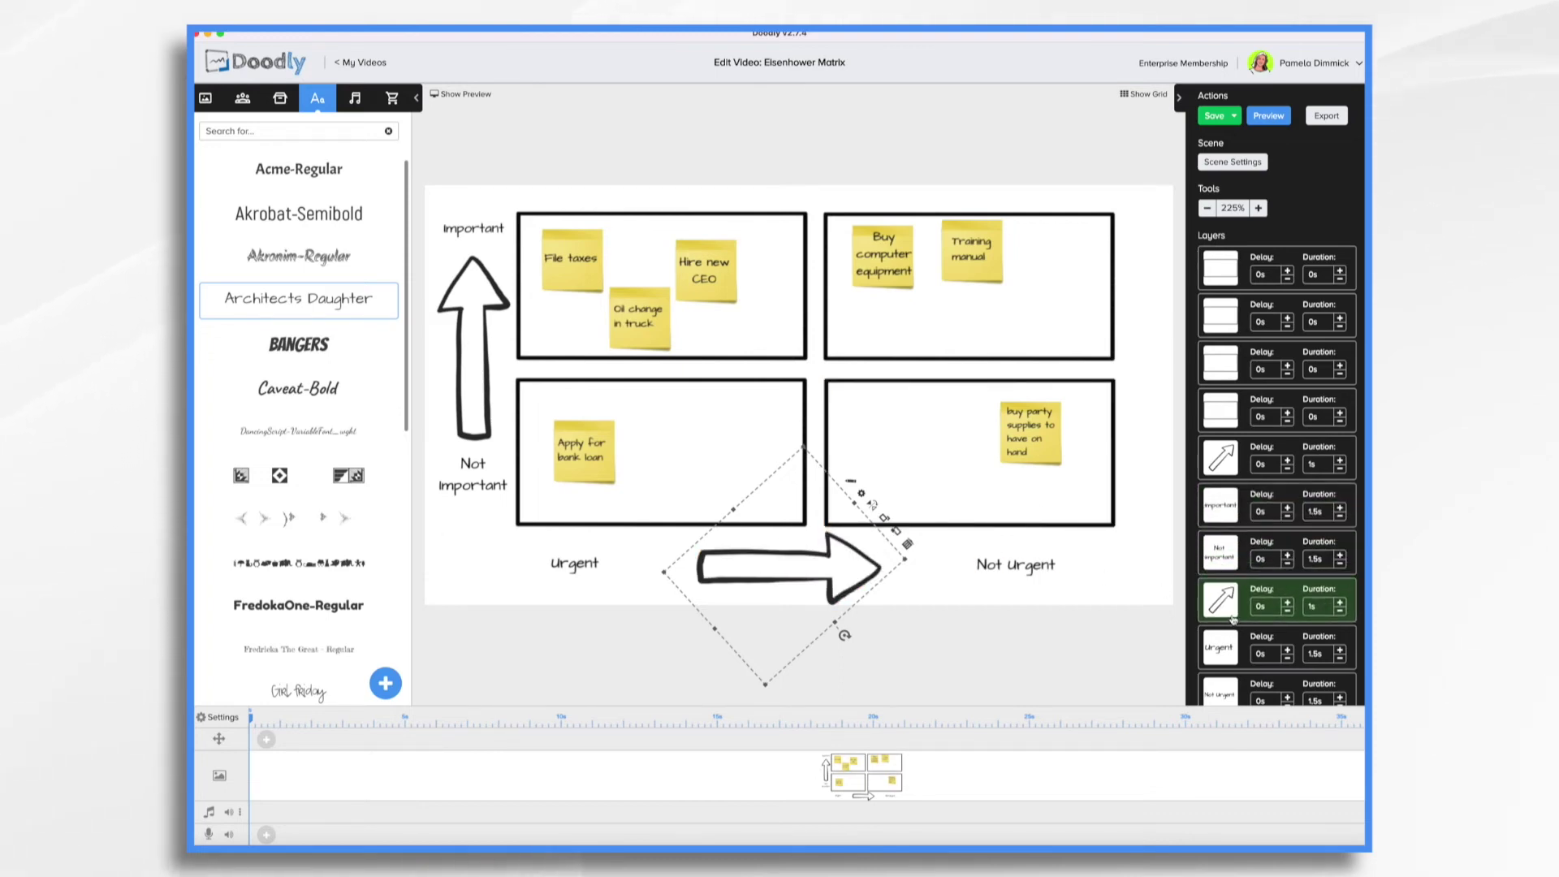
scroll(1233, 619, "down", 3)
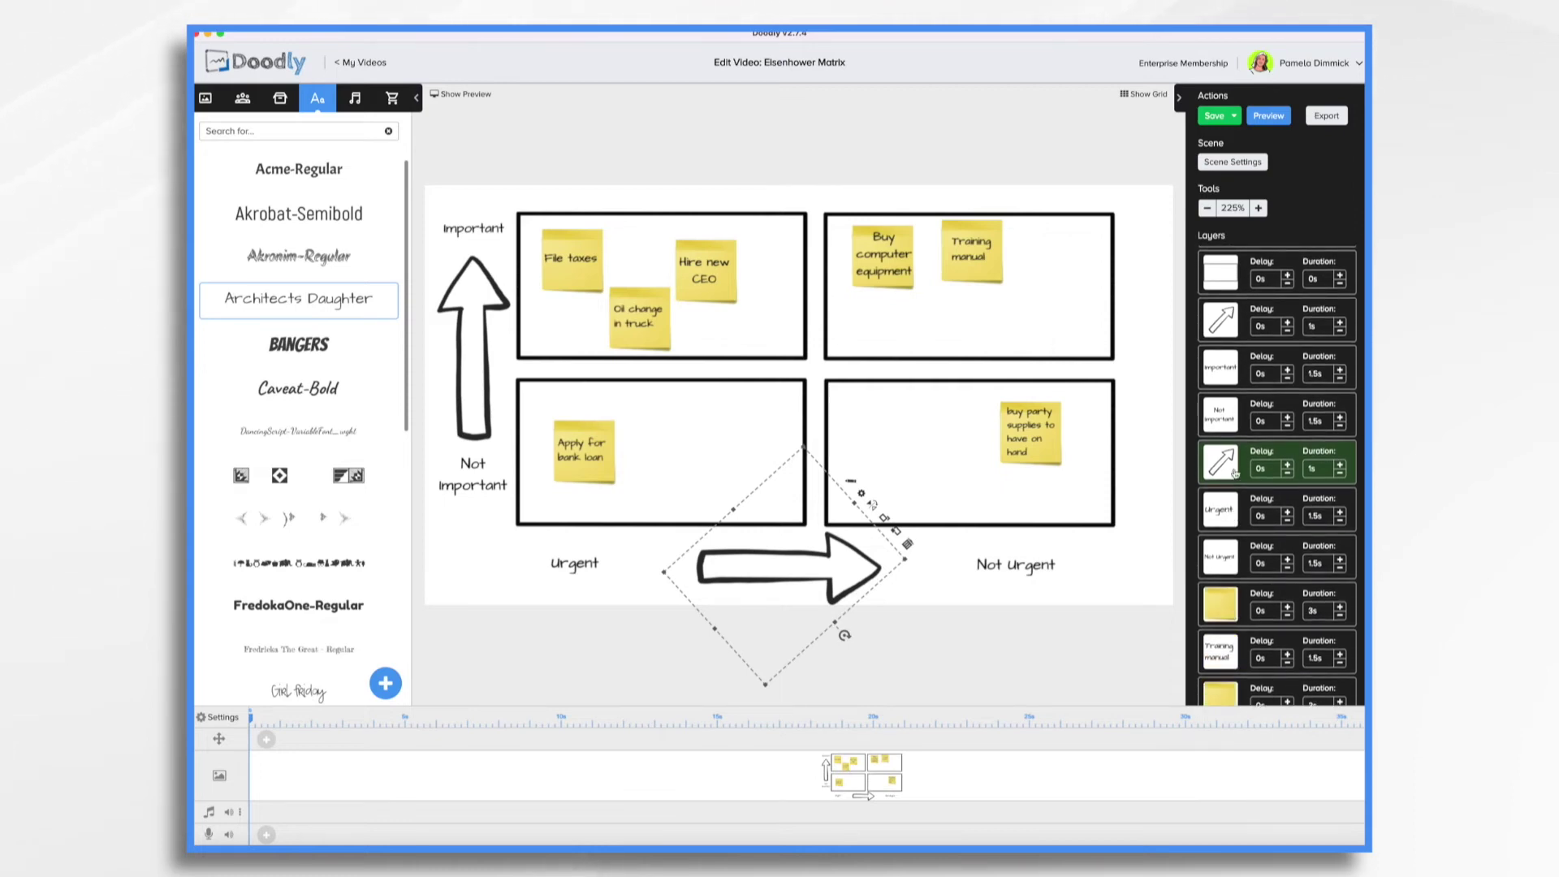
left_click_drag(1234, 471, 1234, 516)
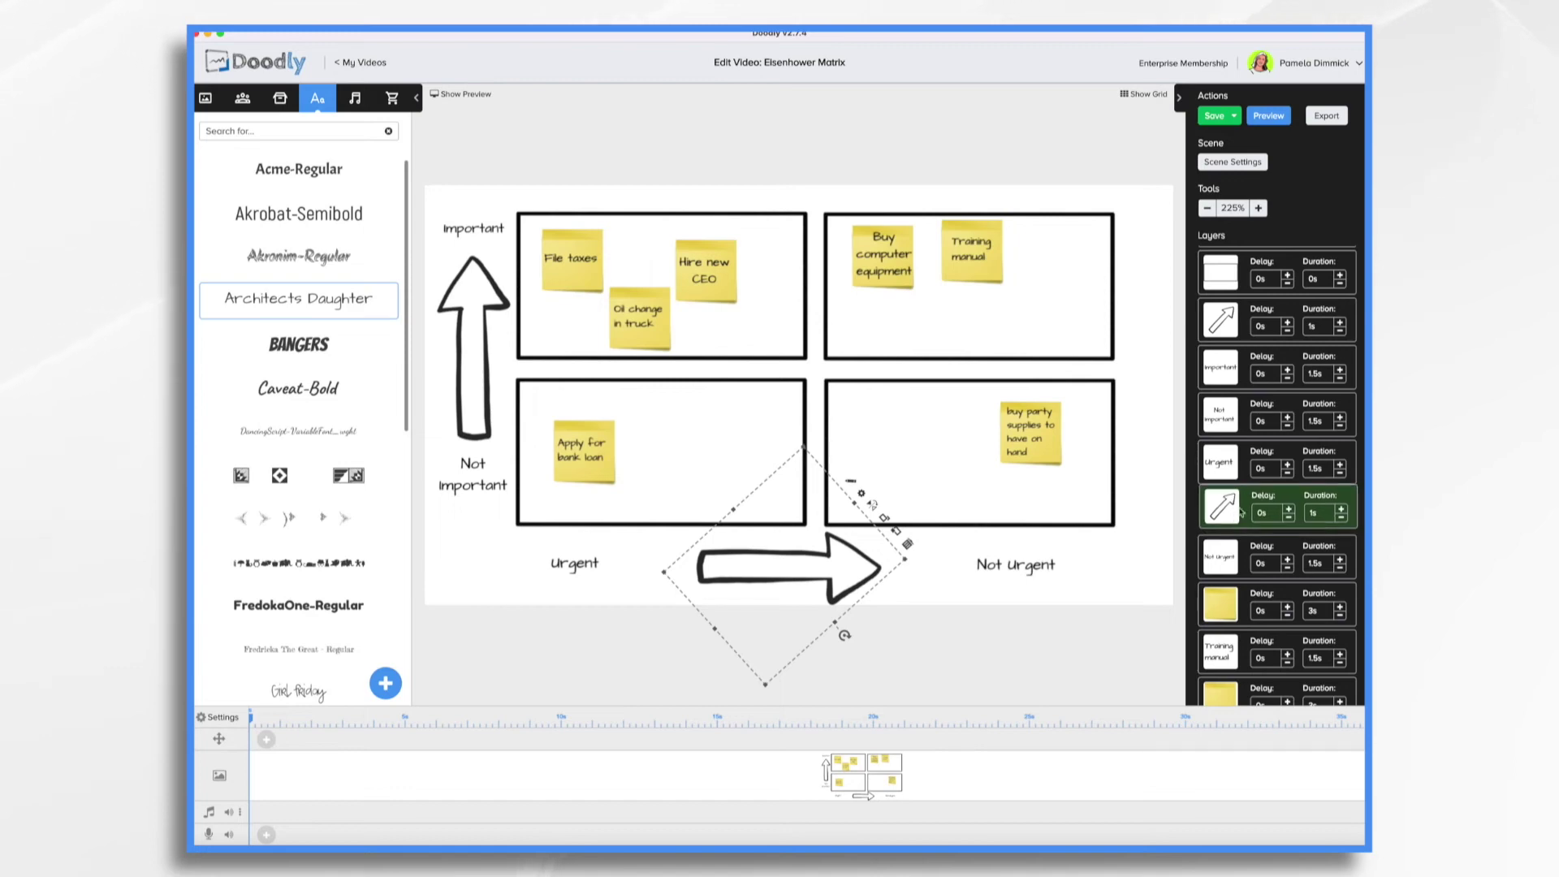
left_click_drag(1228, 324, 1231, 367)
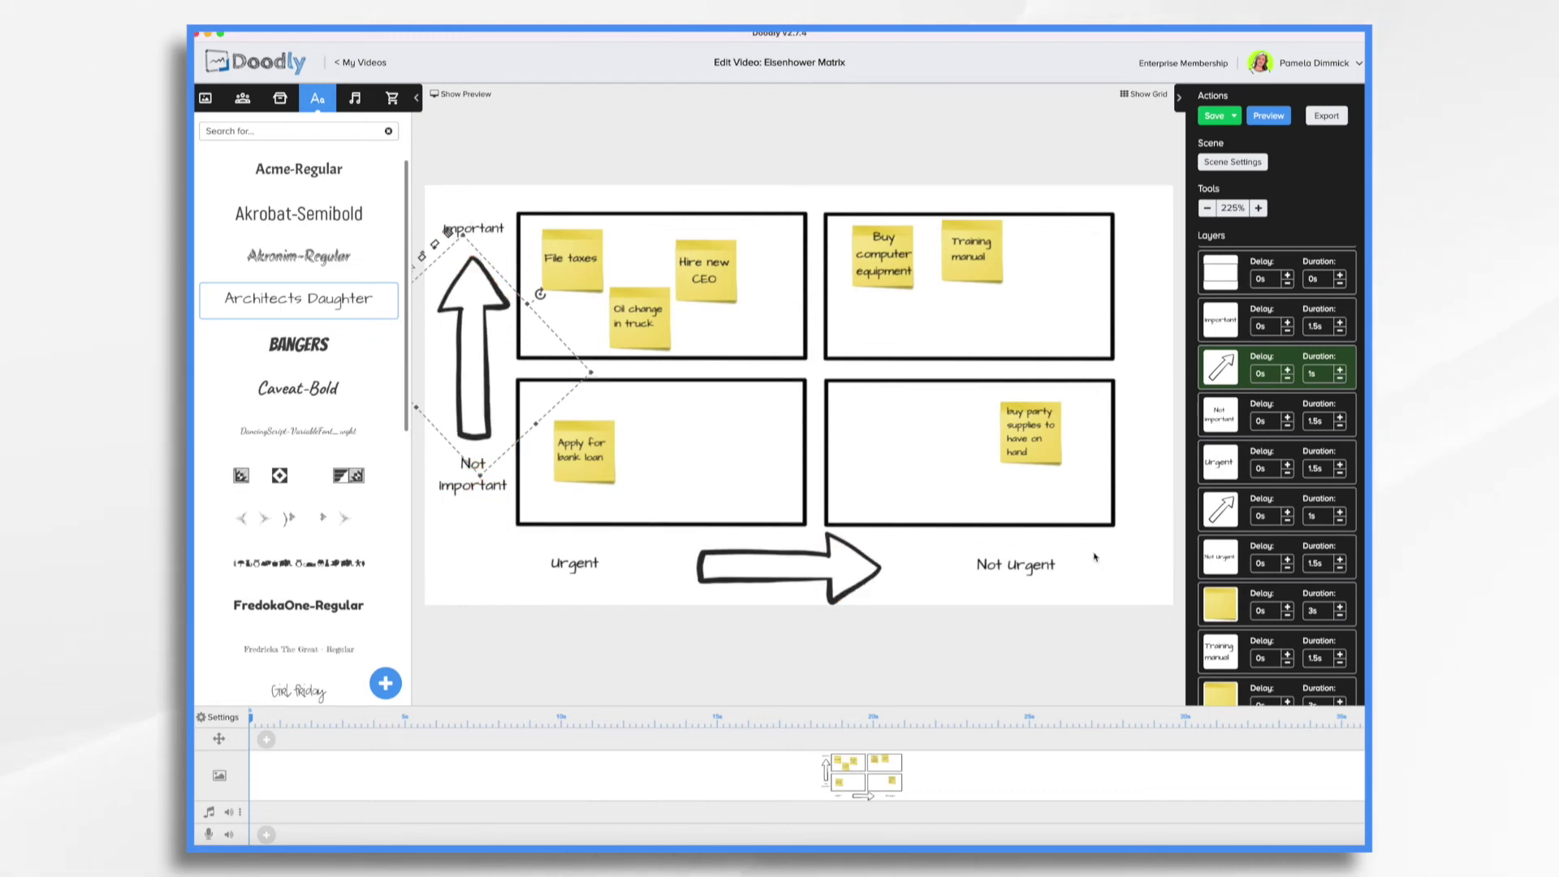
Step: Reduce the Training manual sticky and the other sticky notes' draw durations from 3s to 1s
left_click(1224, 619)
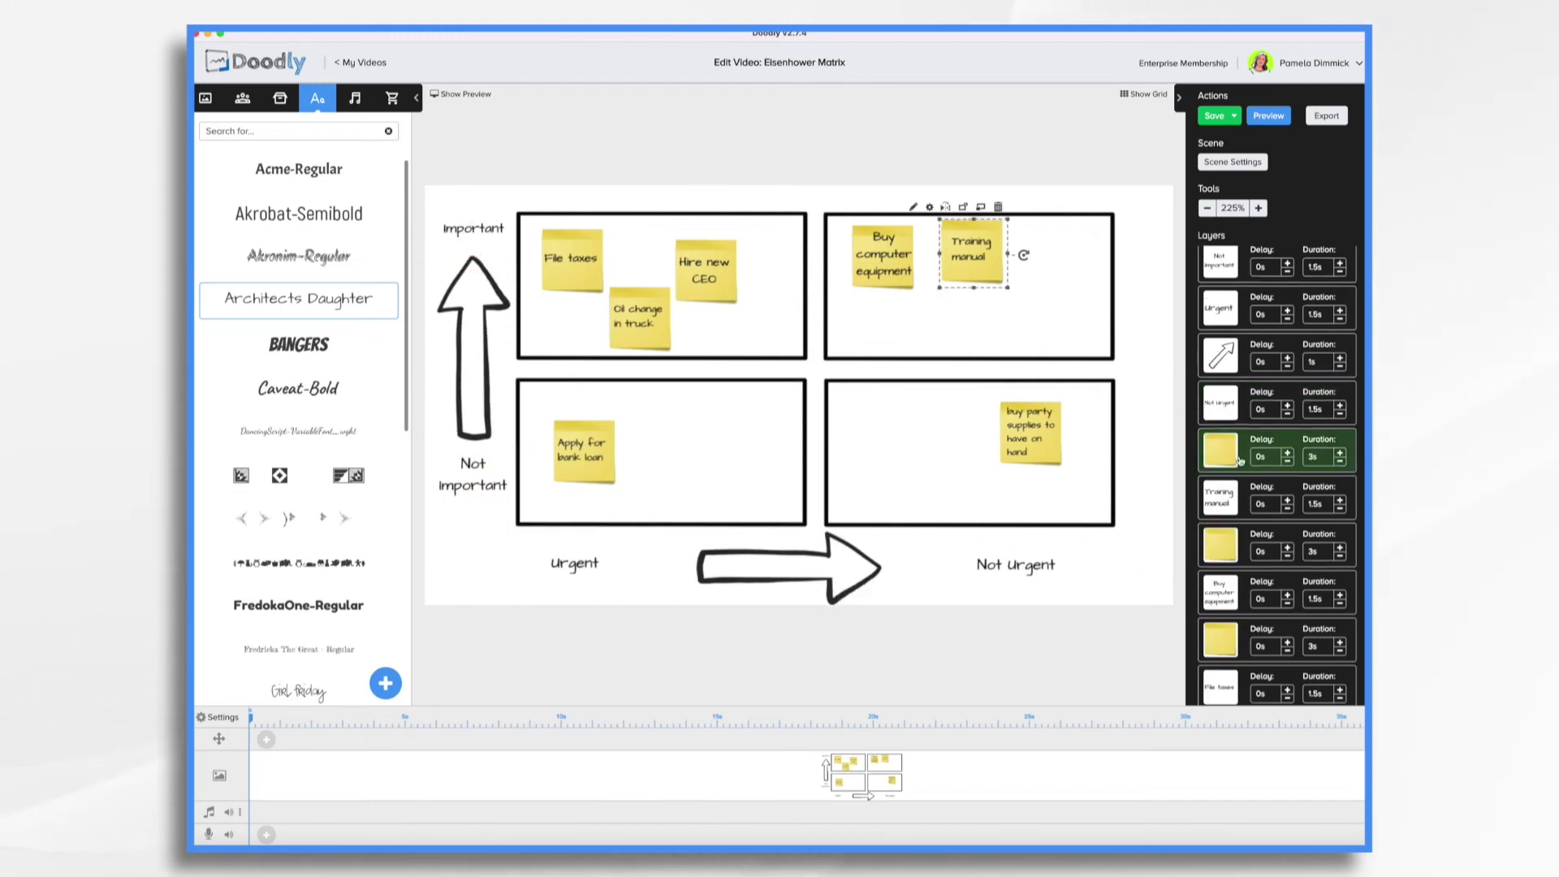
left_click(1342, 462)
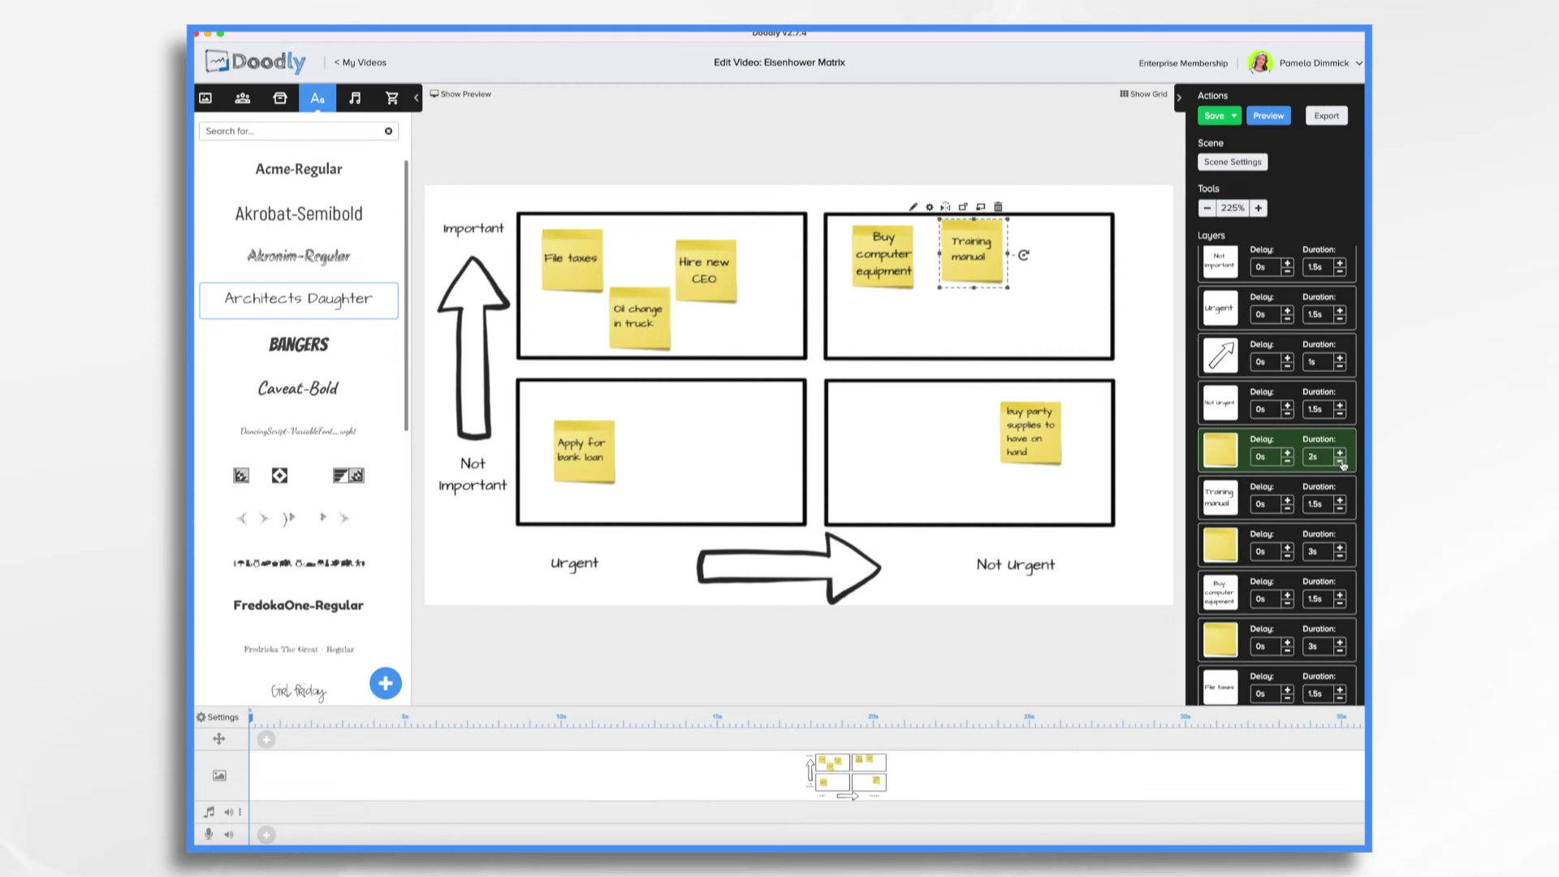
left_click(1342, 462)
left_click(1342, 462)
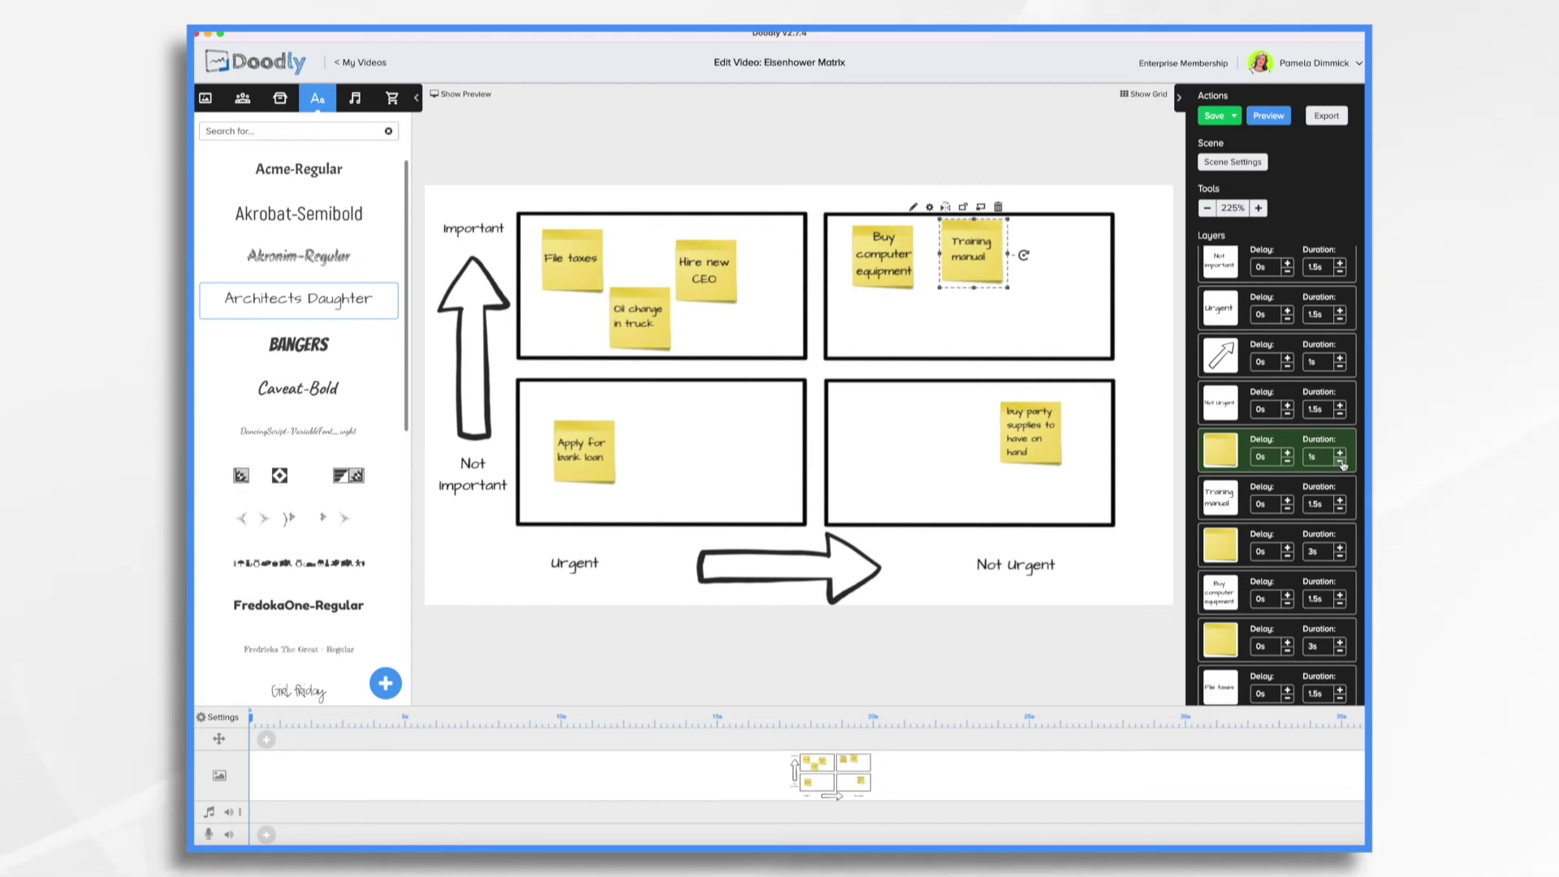
left_click(1342, 557)
left_click(1342, 557)
left_click(1341, 557)
scroll(1346, 620, "down", 3)
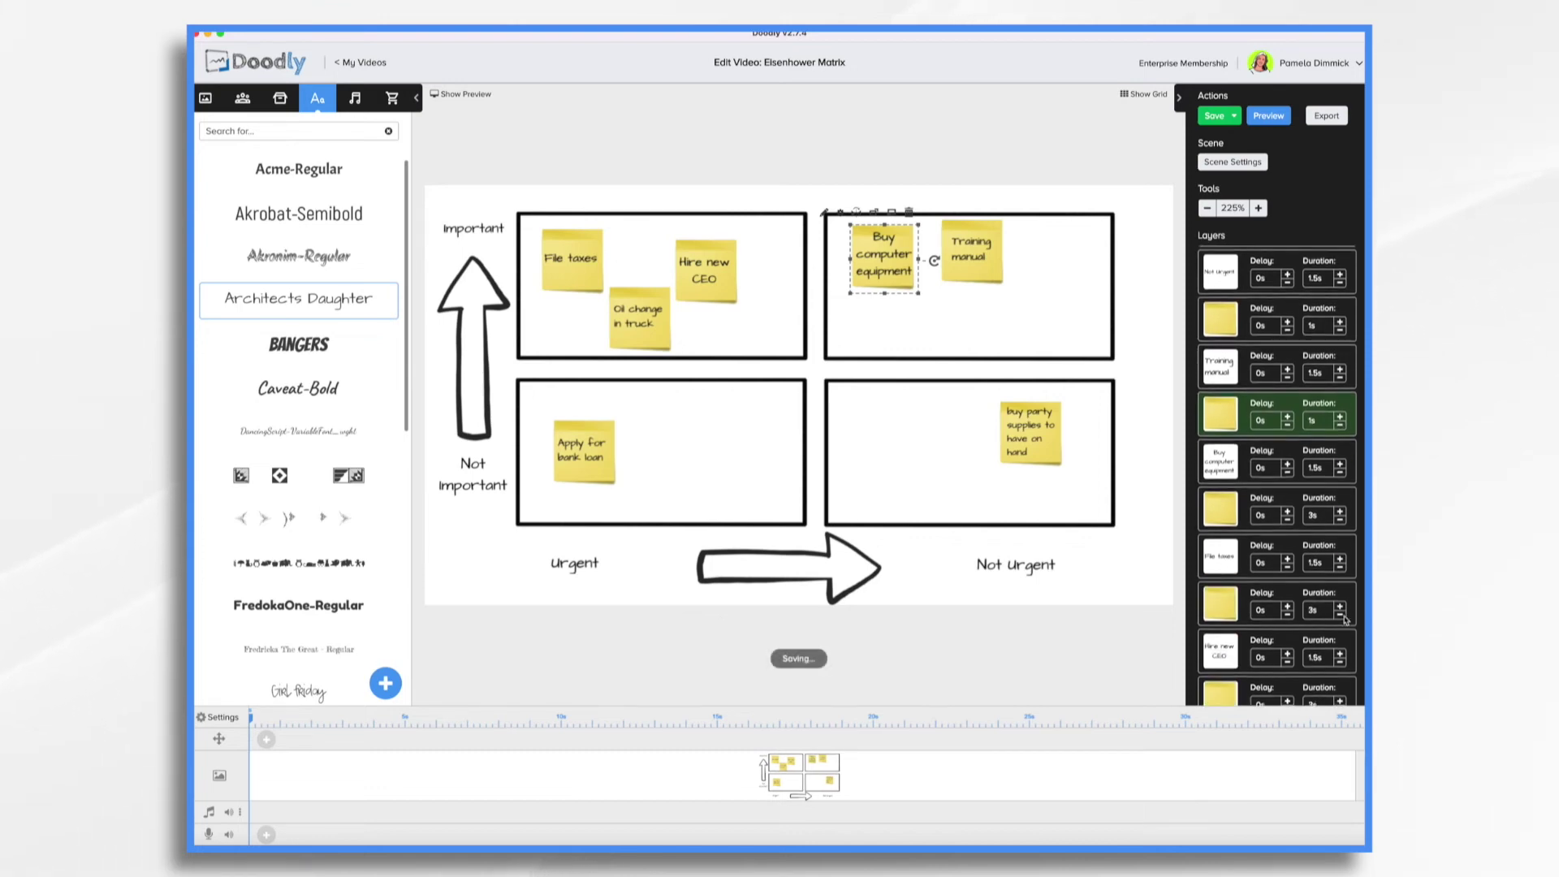
left_click(1341, 520)
left_click(1342, 521)
left_click(1342, 520)
left_click(1342, 521)
Step: Make the File taxes sticky draw first, with its text layer right after it
scroll(1341, 520, "down", 3)
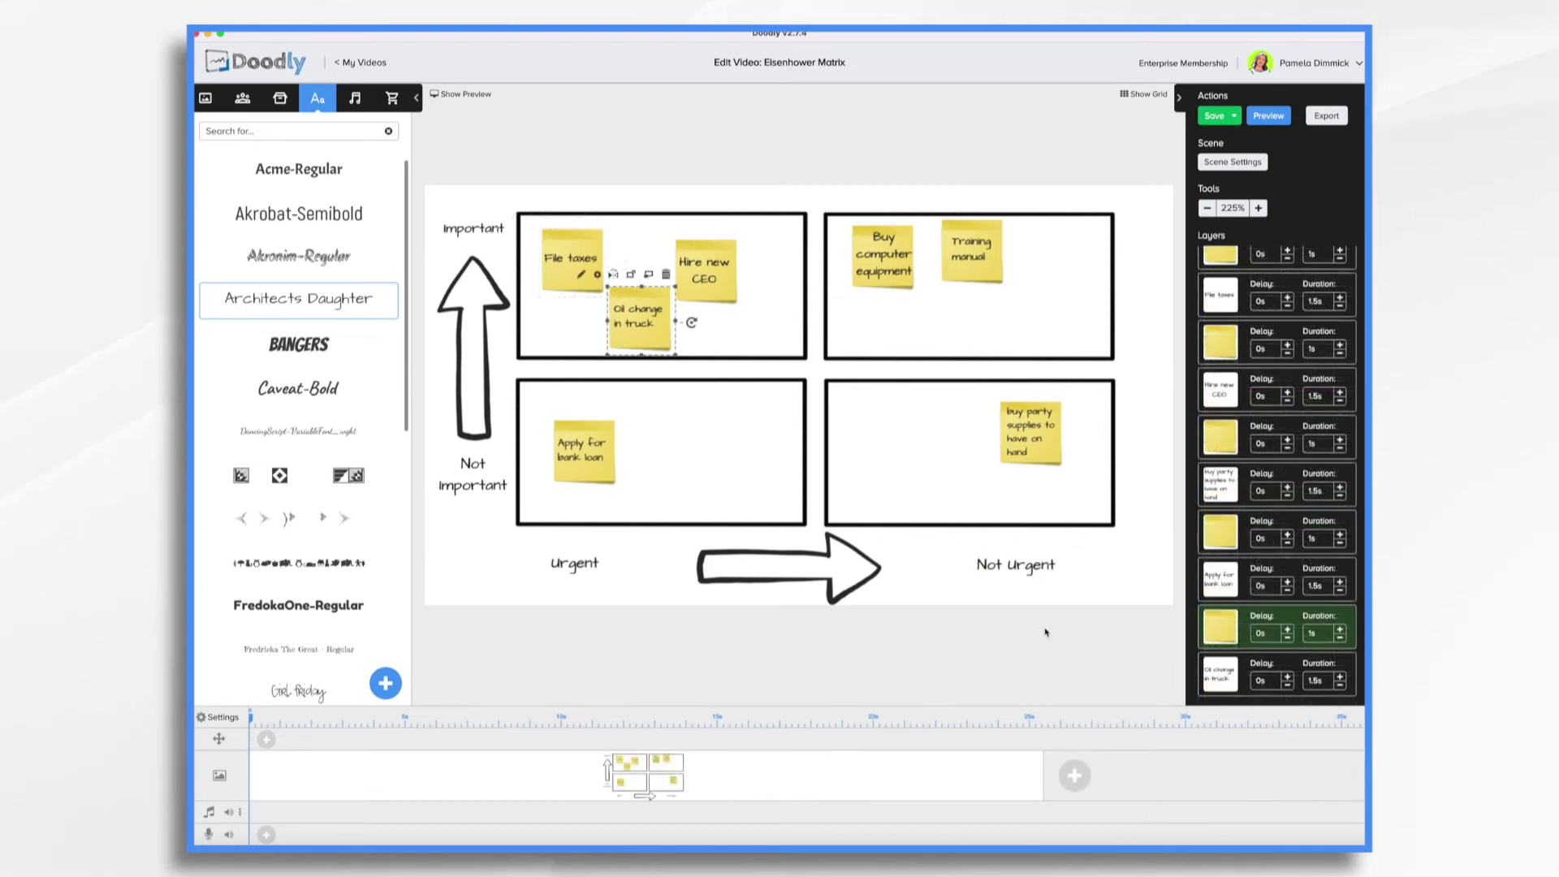
scroll(1275, 502, "up", 10)
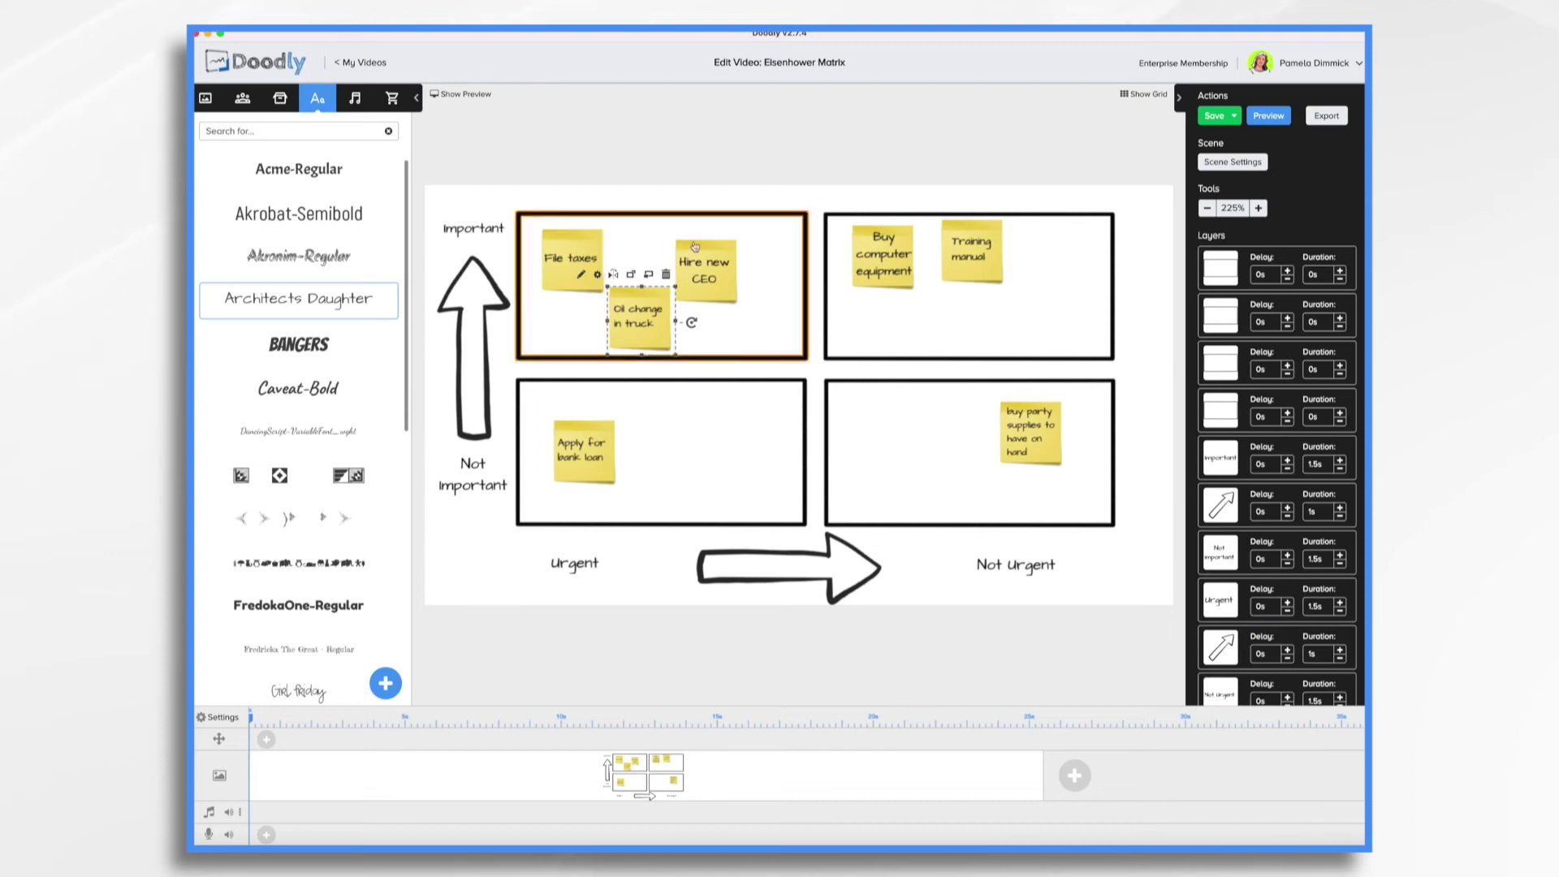
left_click(590, 237)
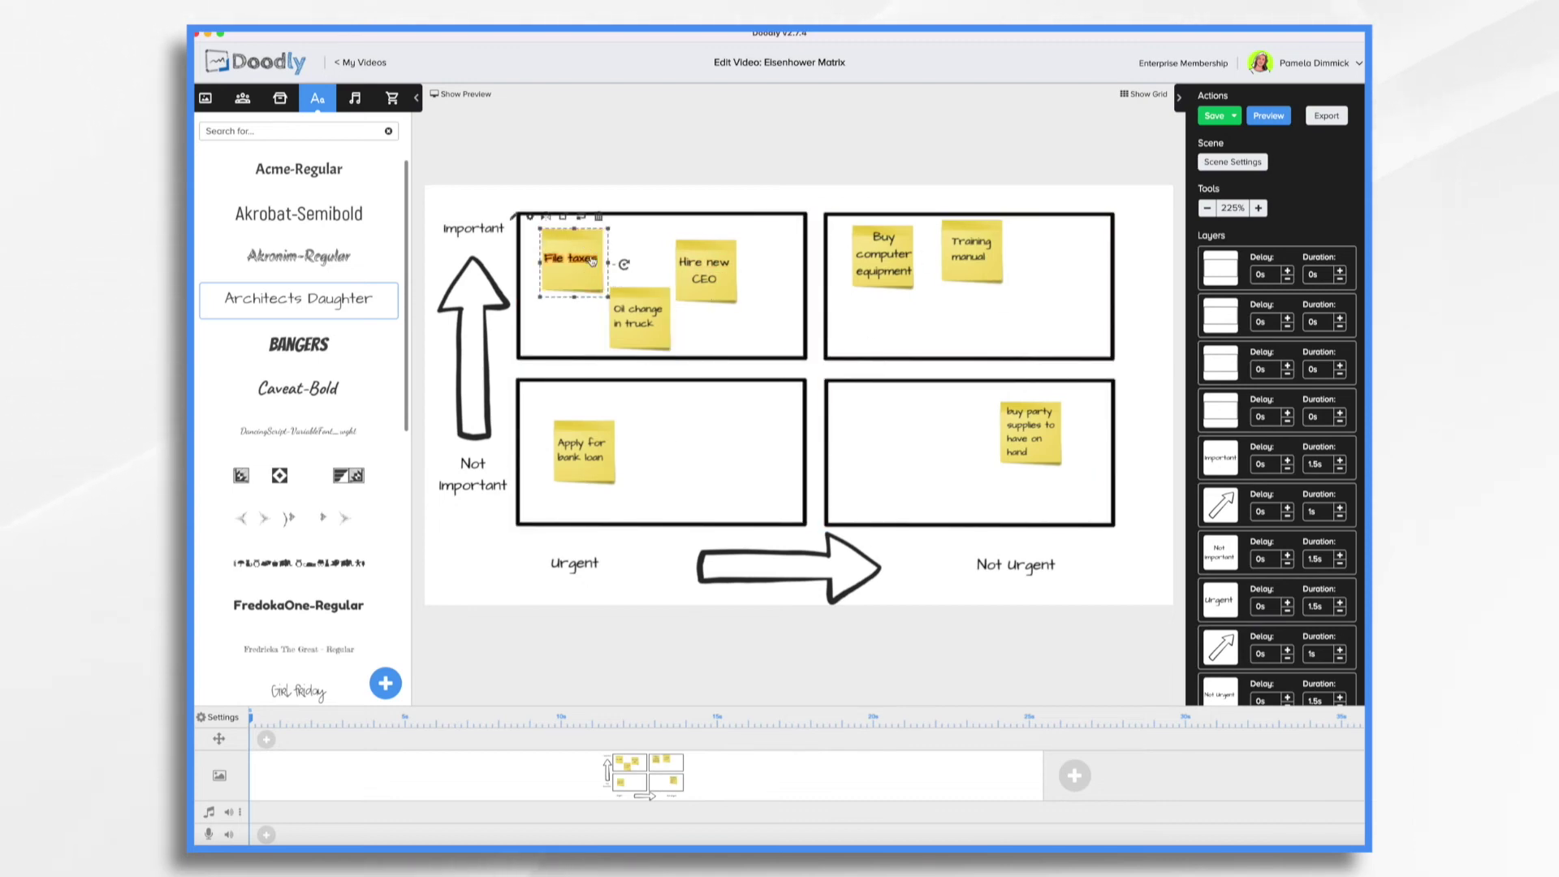
scroll(1248, 464, "down", 10)
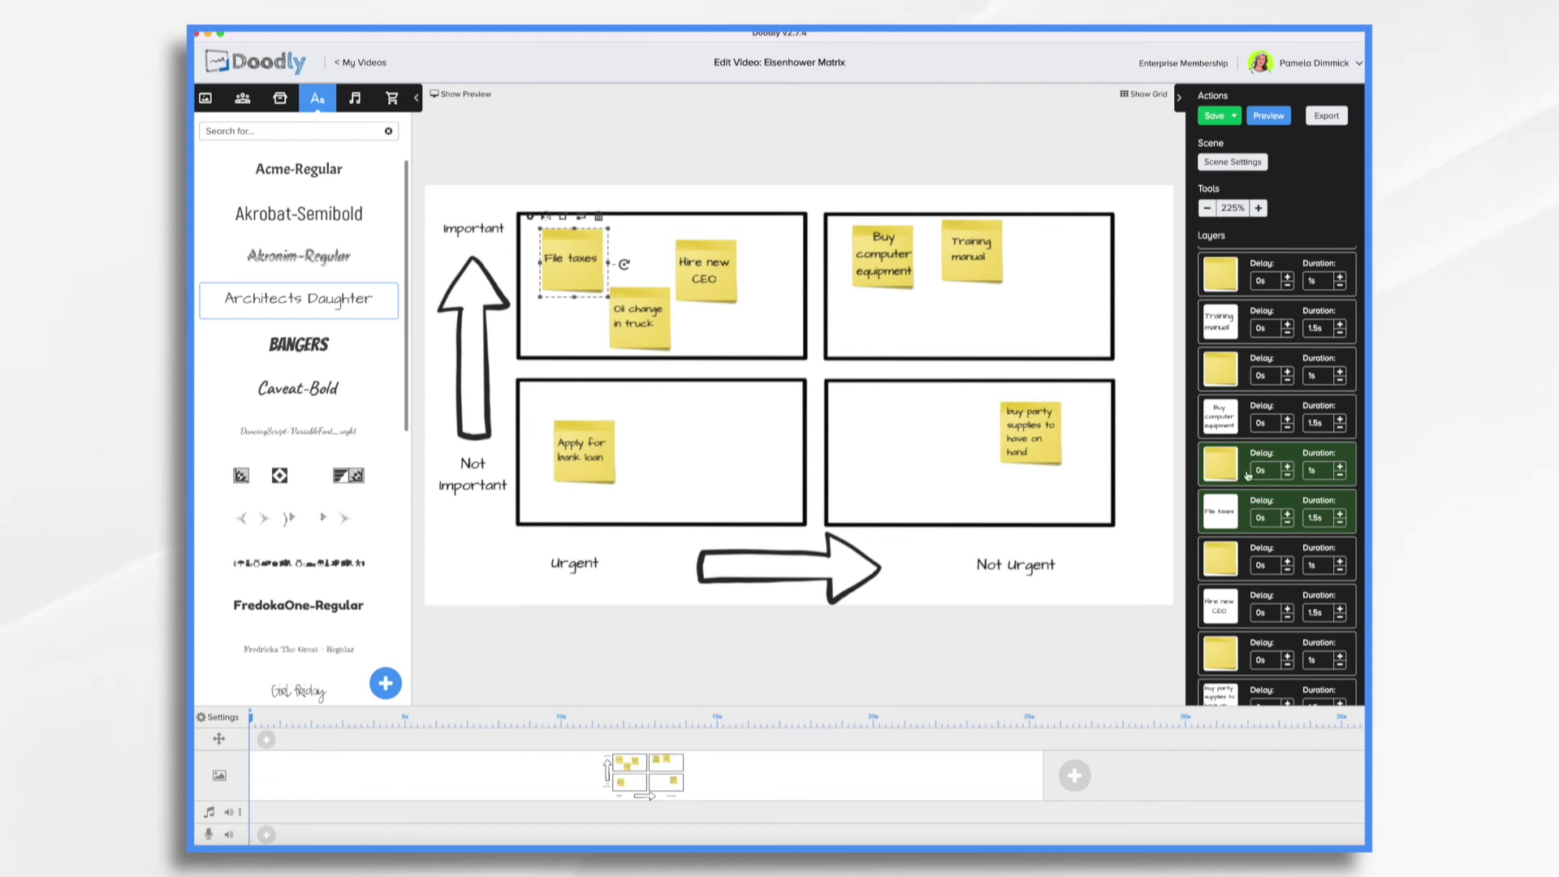
mouse_move(1241, 474)
left_mouse_down()
mouse_move(1242, 256)
mouse_move(1254, 479)
mouse_move(1241, 496)
left_mouse_up()
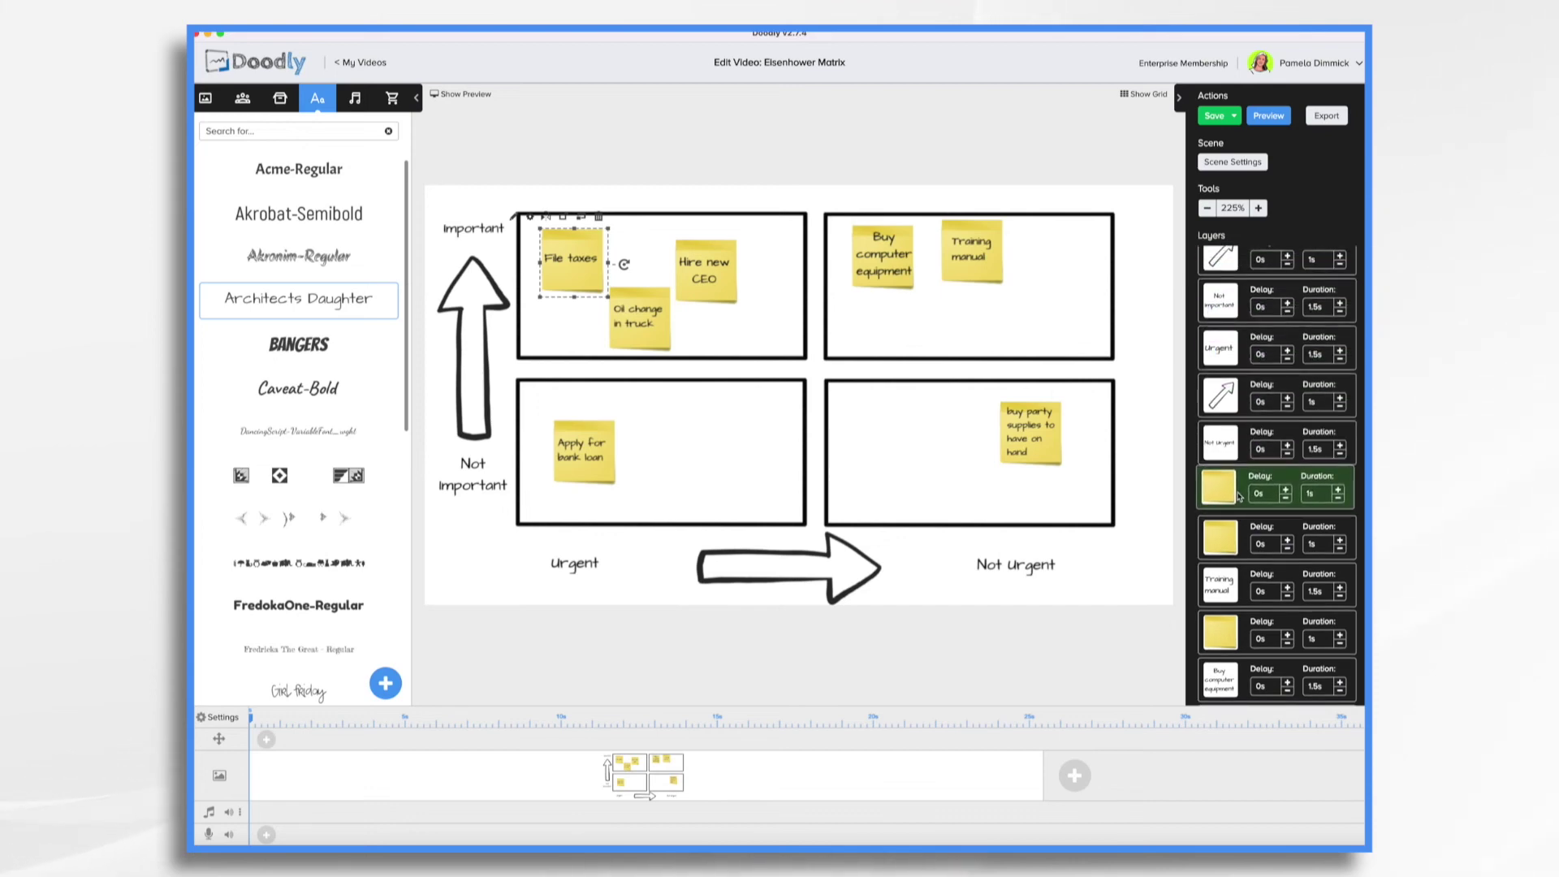
scroll(1258, 615, "down", 6)
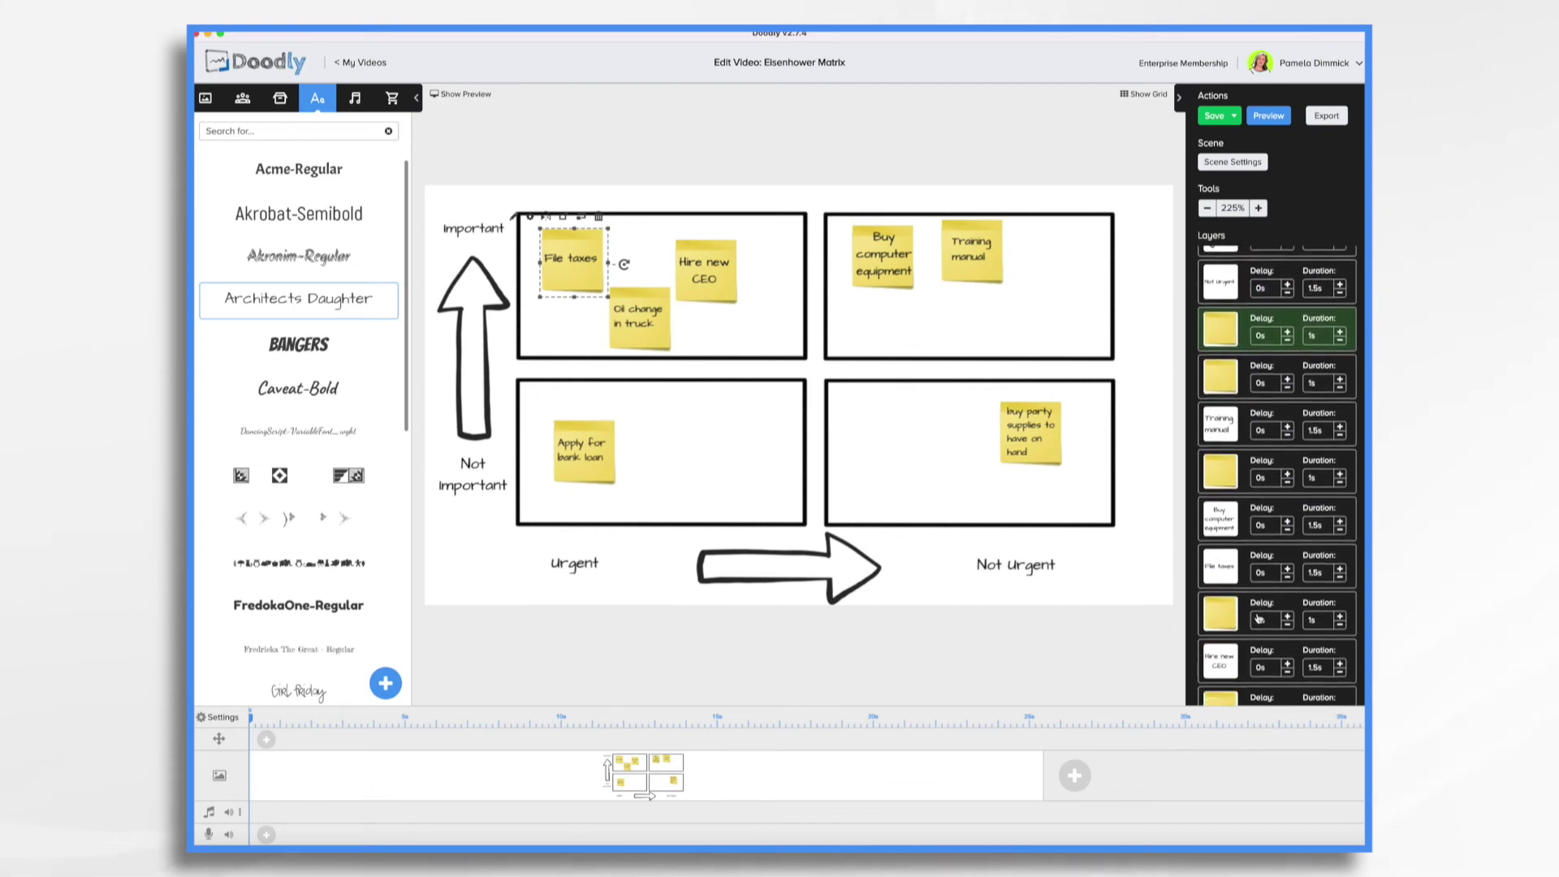
scroll(1259, 619, "down", 4)
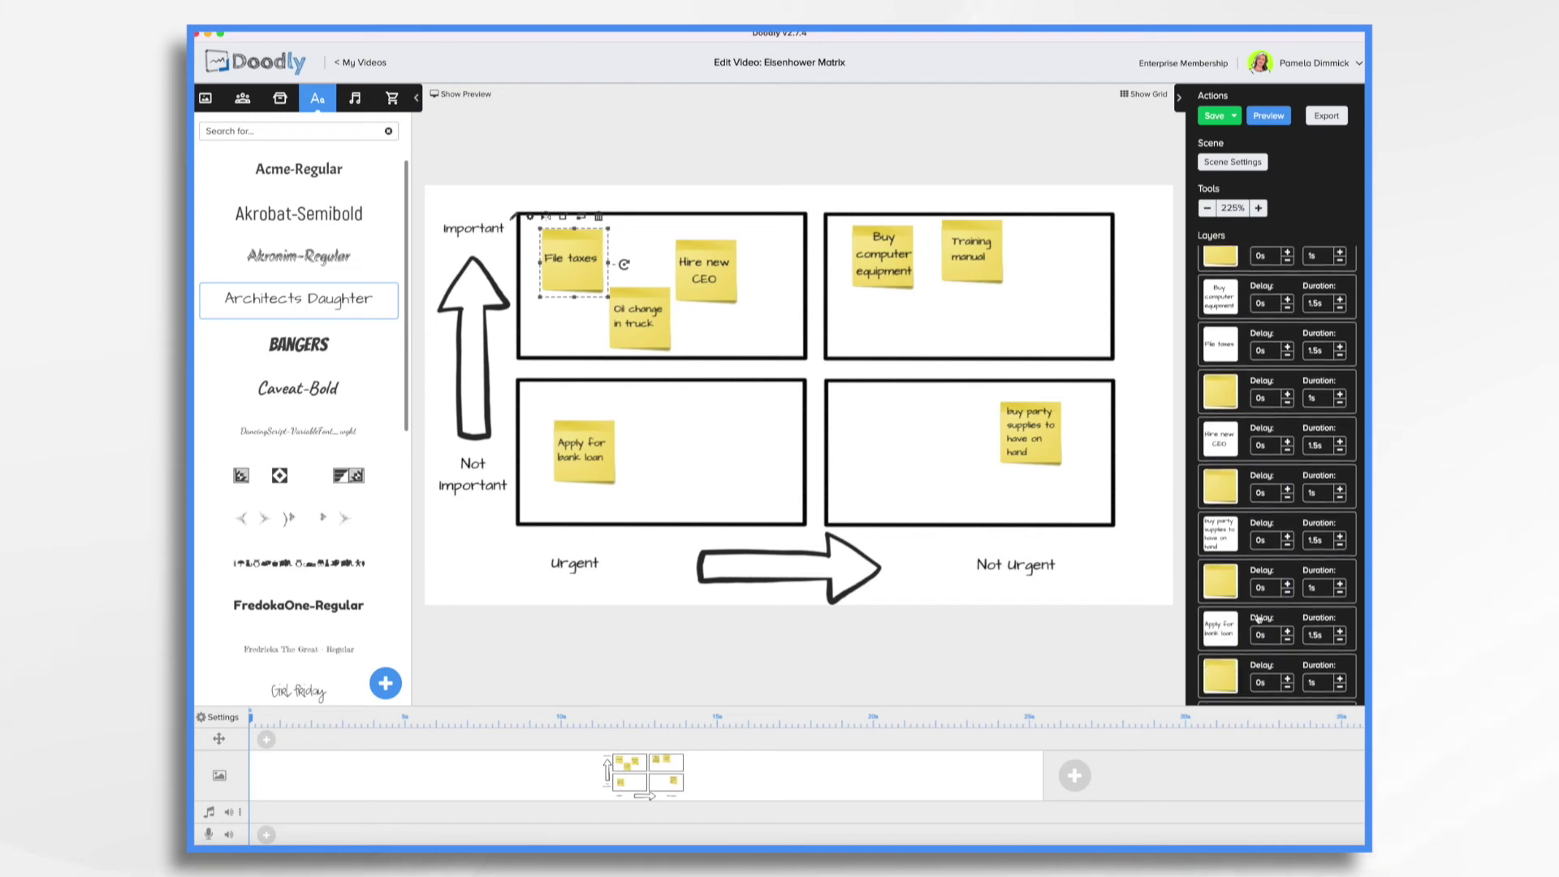
scroll(1259, 599, "up", 4)
left_click(1223, 478)
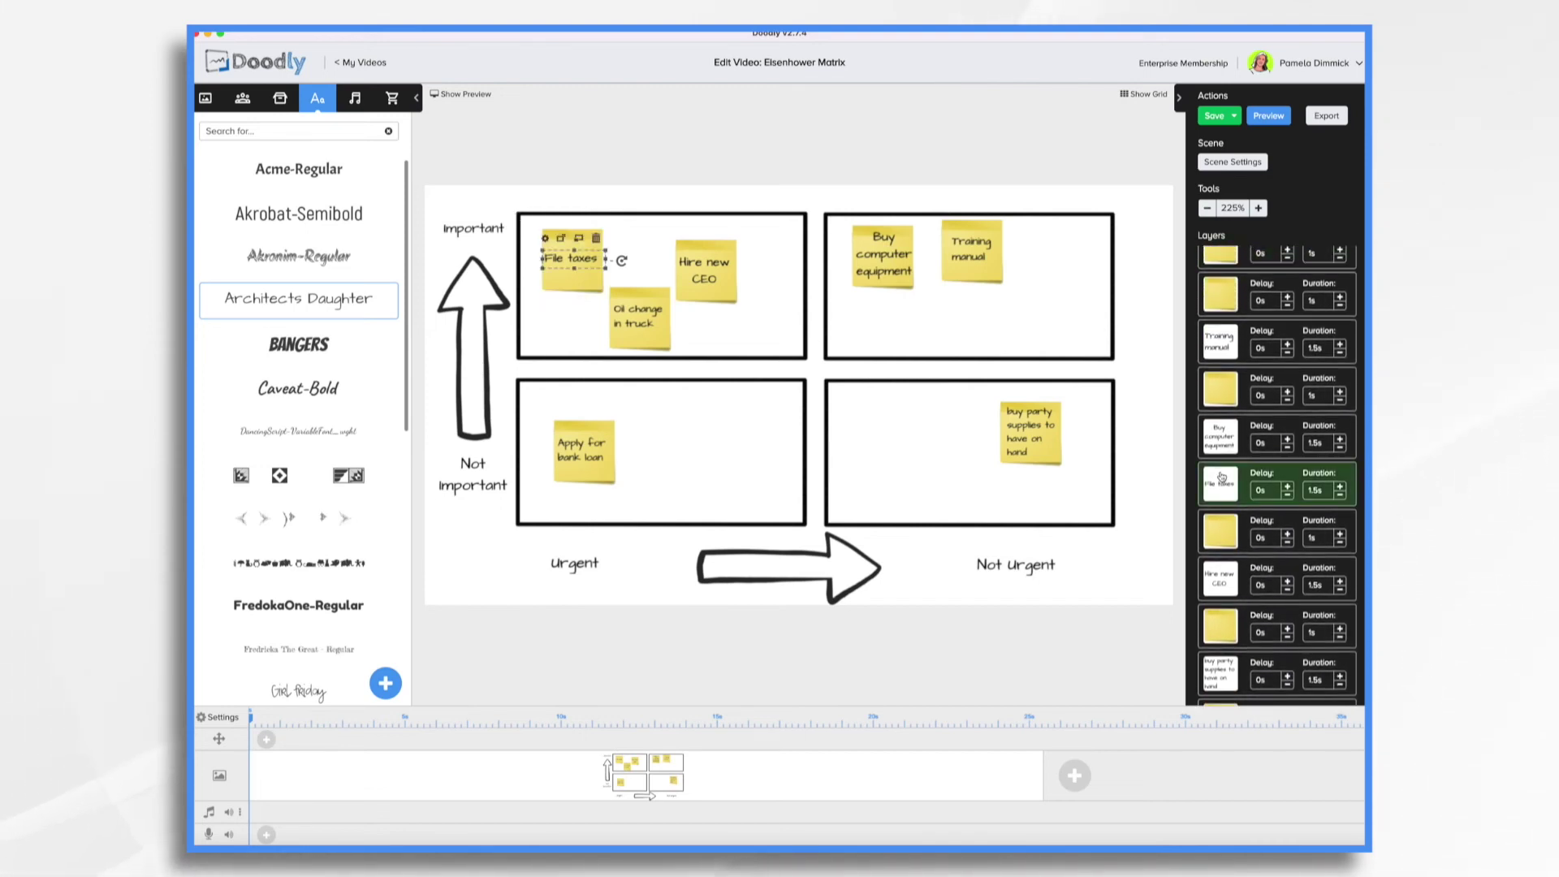
left_click_drag(1222, 478, 1241, 348)
Step: Move the Oil change in truck sticky second, followed by its text layer
scroll(1241, 347, "up", 1)
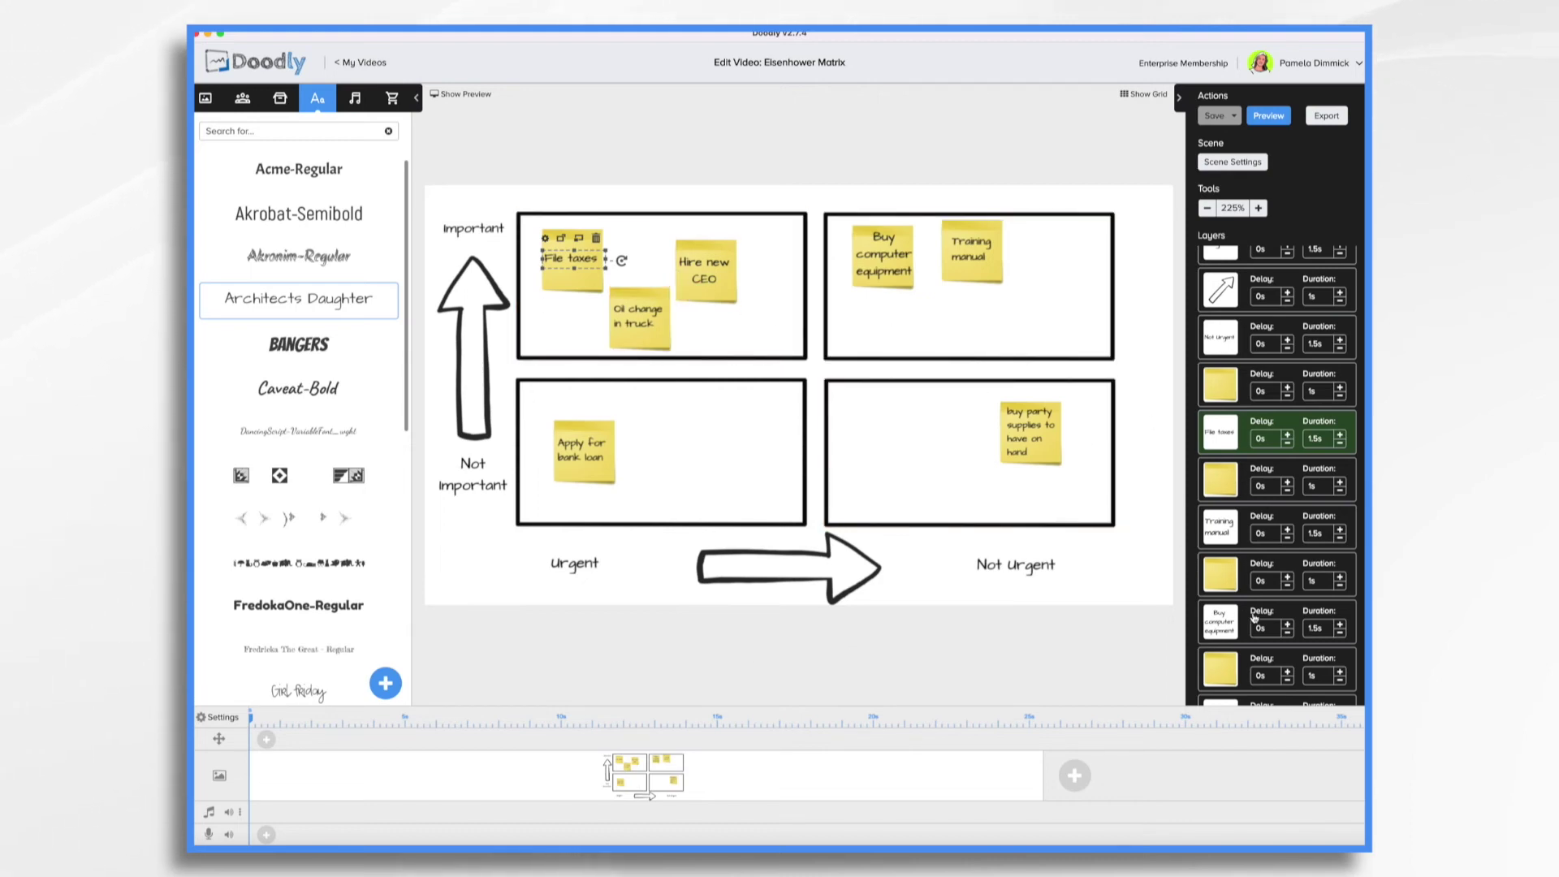
left_click(643, 293)
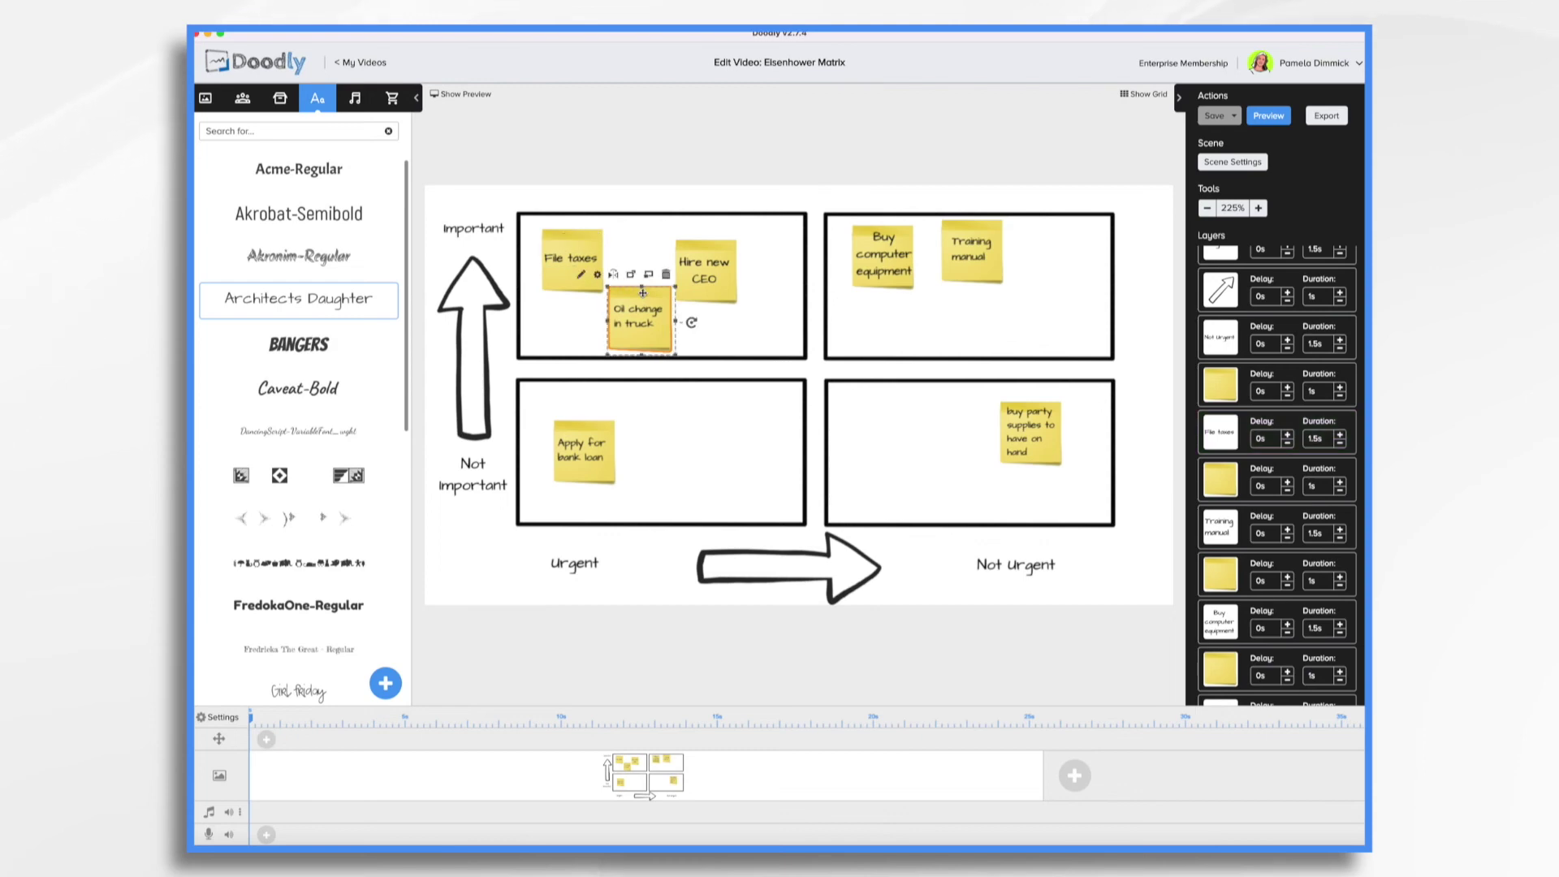
scroll(1279, 581, "down", 5)
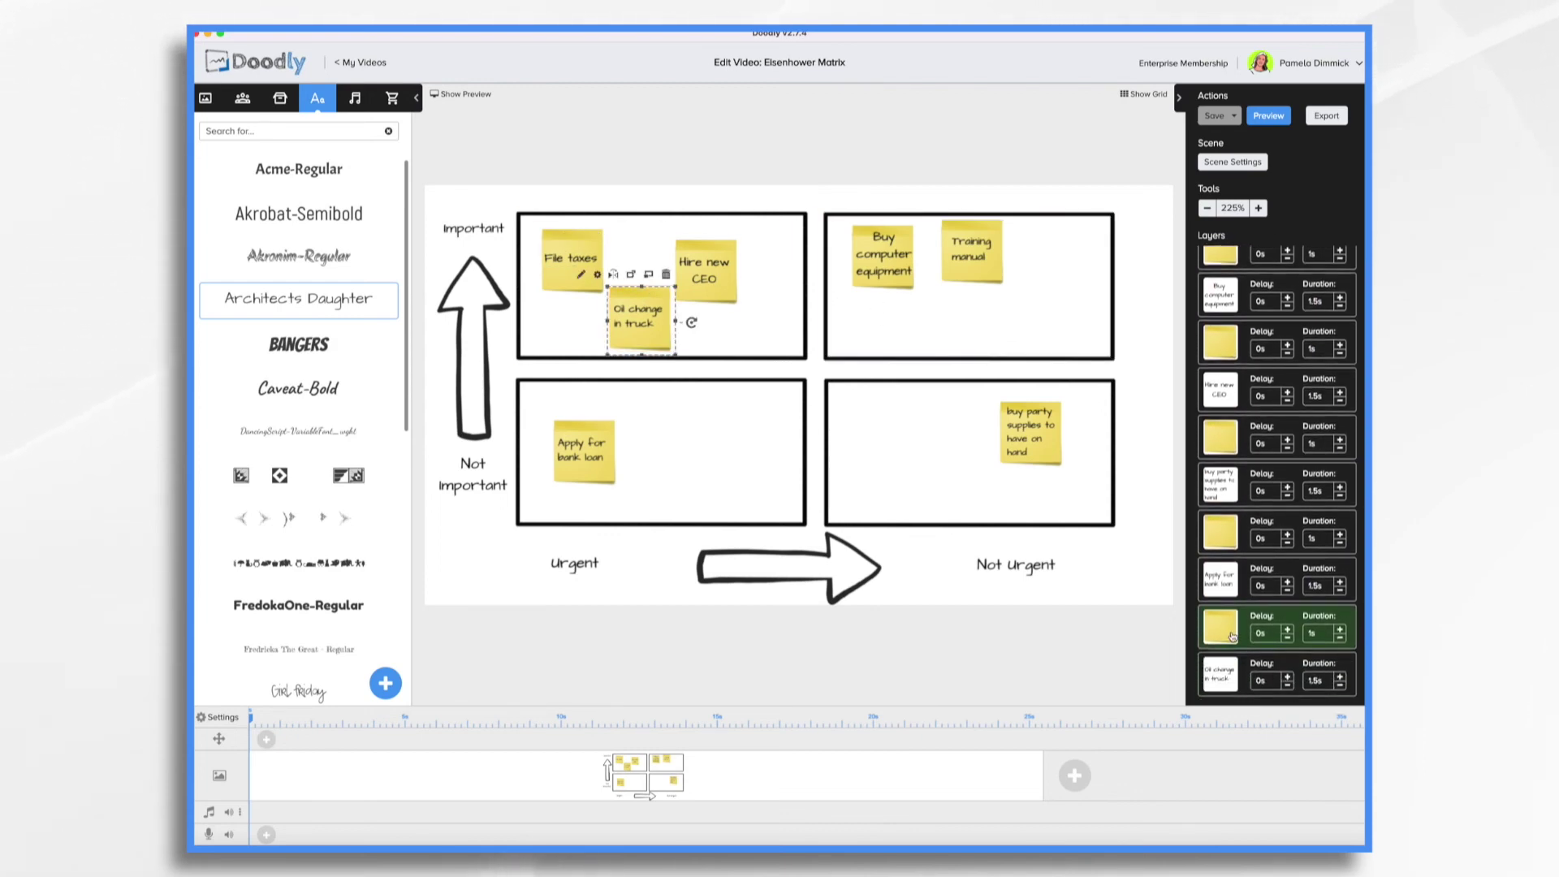
left_click_drag(1234, 636, 1234, 571)
scroll(1259, 599, "down", 5)
left_click(1228, 684)
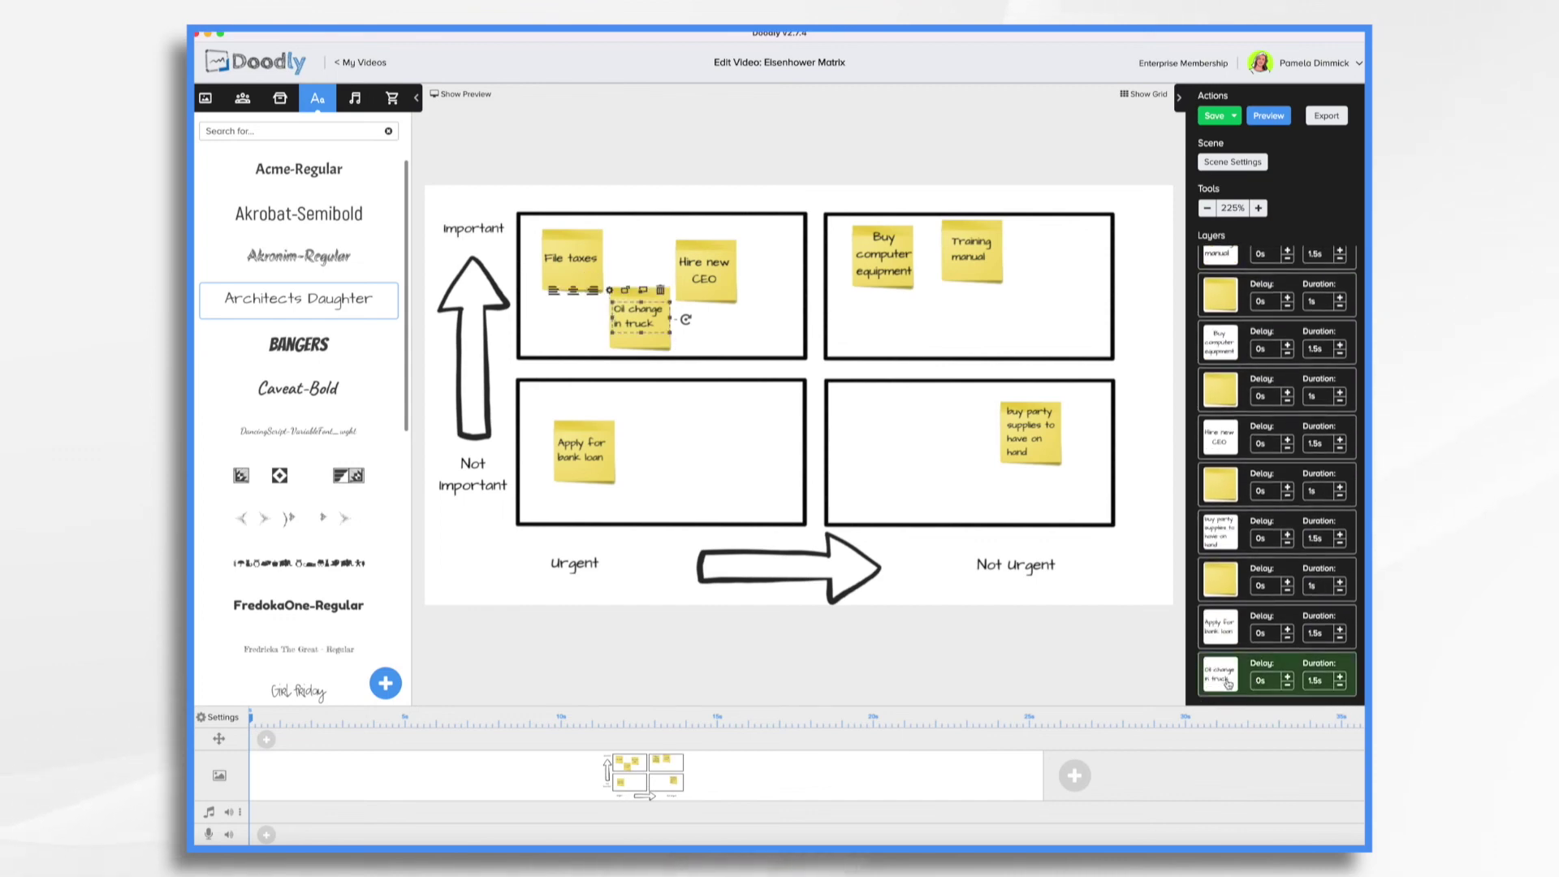
left_click_drag(1228, 684, 1228, 373)
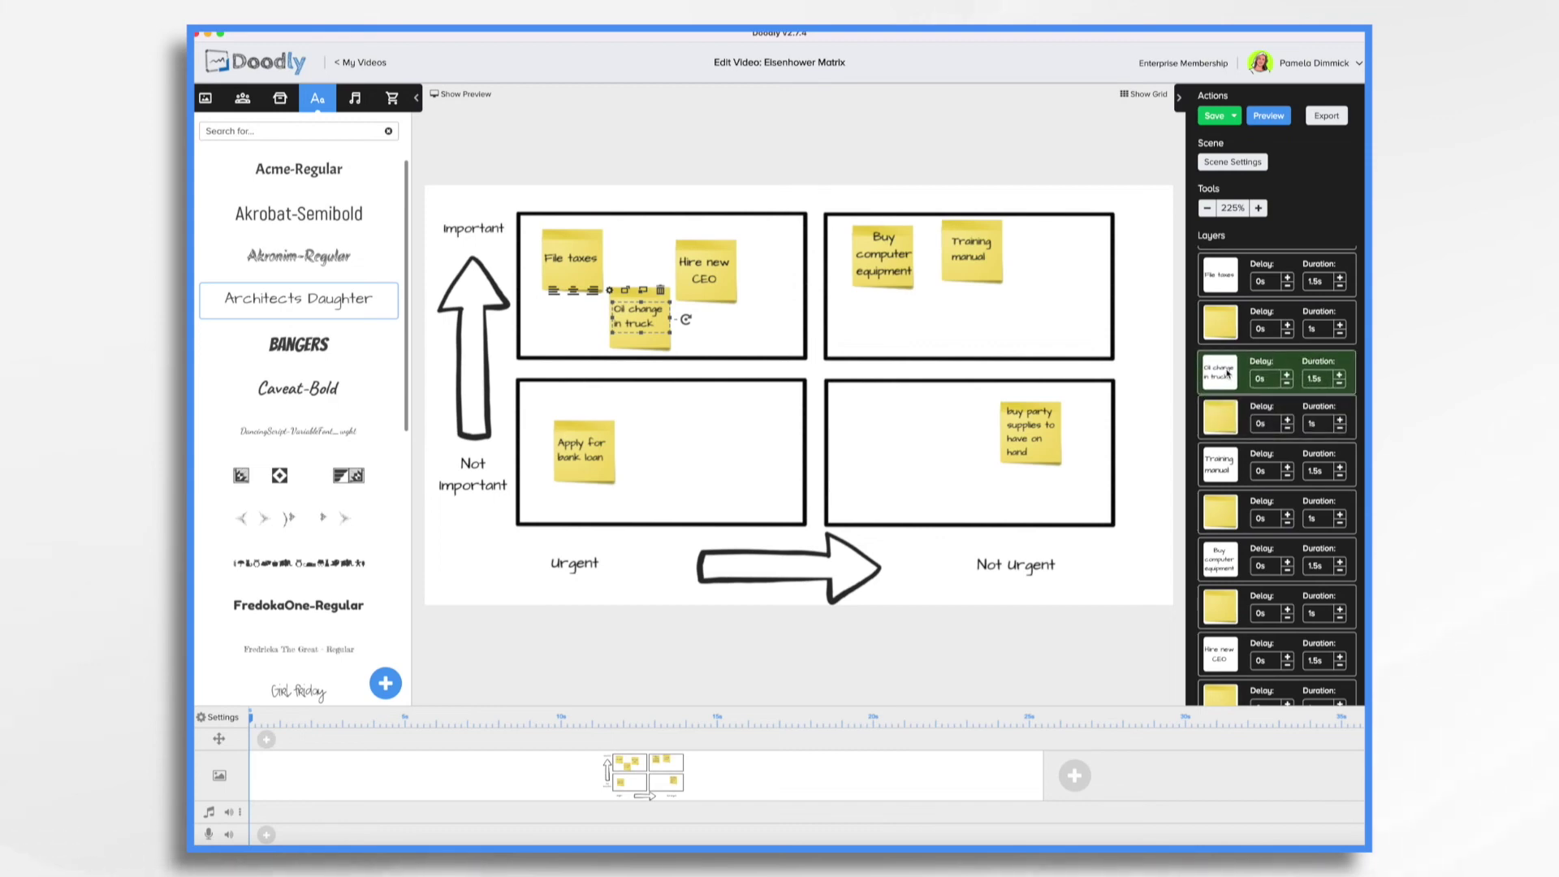
Step: Place the Hire new CEO sticky third, then select the Buy computer equipment and Apply for bank loan texts
left_click(730, 294)
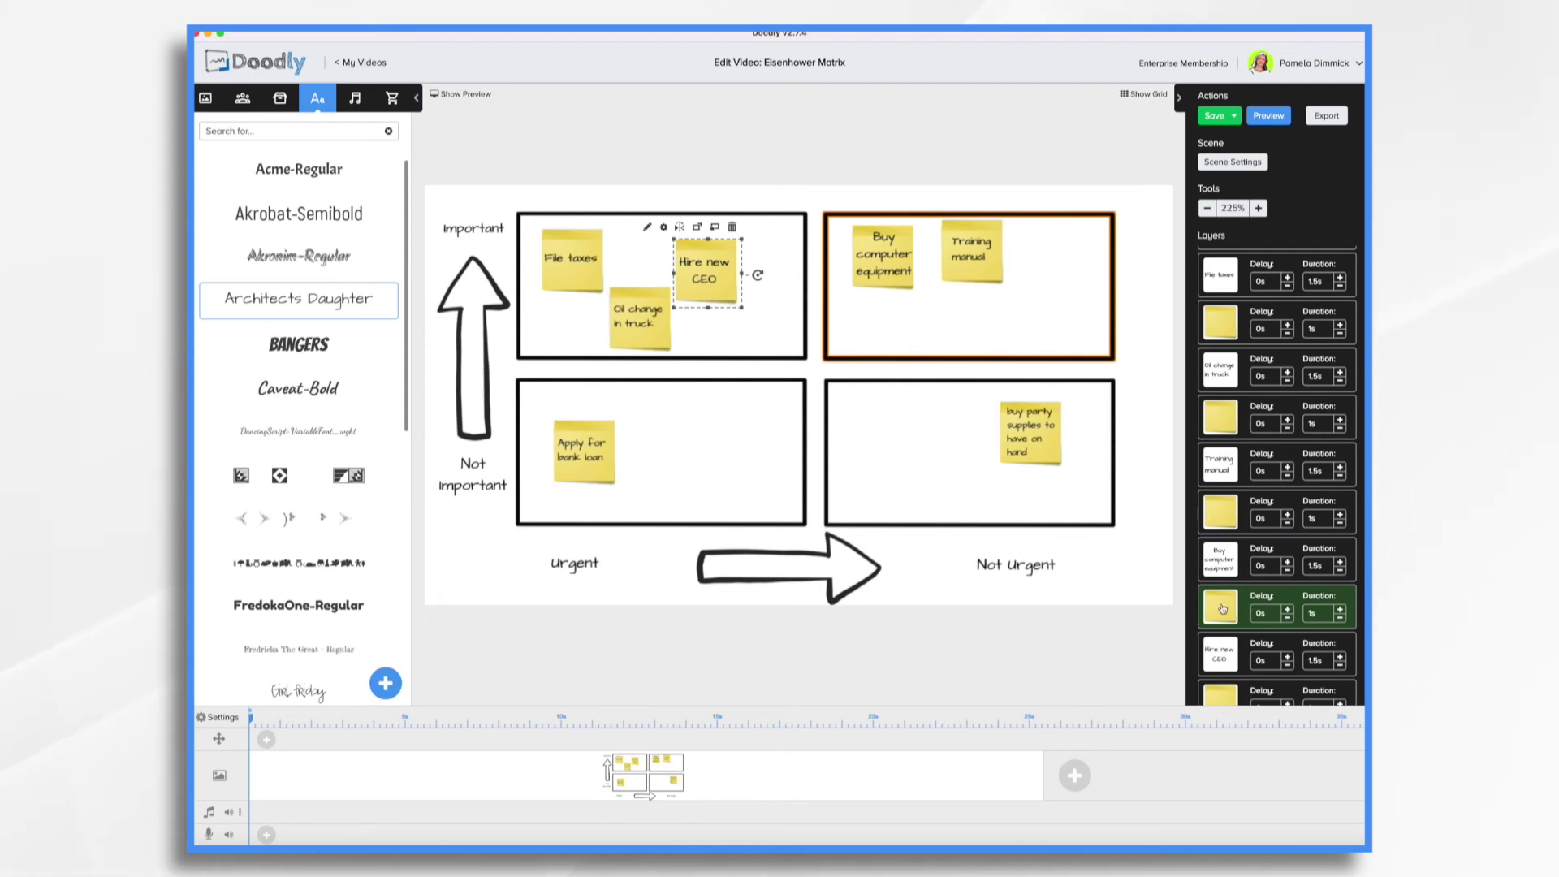
left_click_drag(1223, 608, 1216, 407)
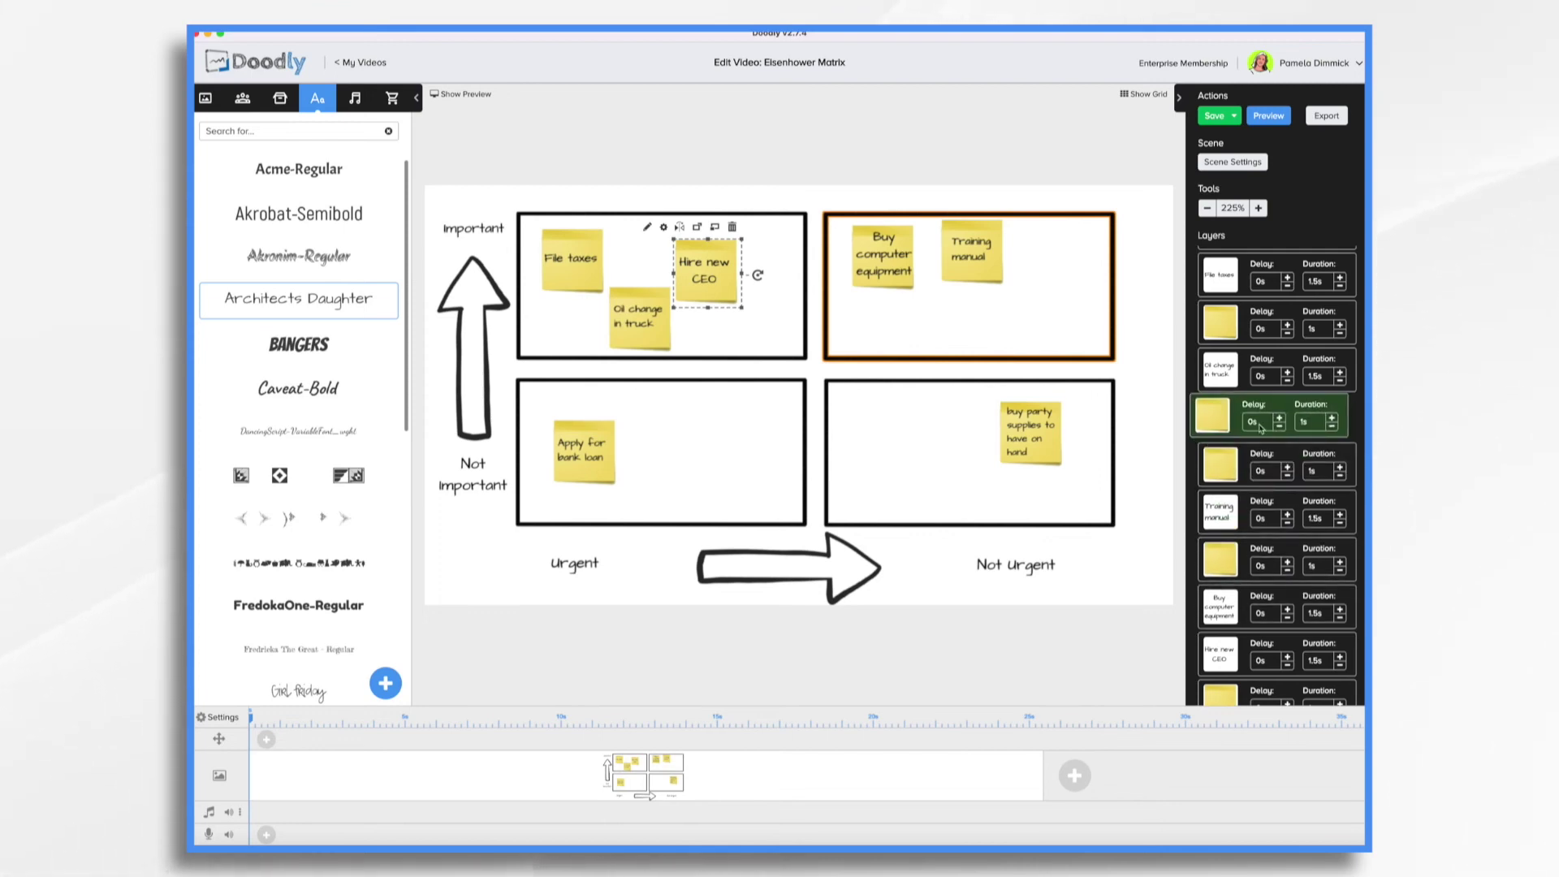
left_click_drag(1279, 447, 1275, 448)
left_click(1226, 605)
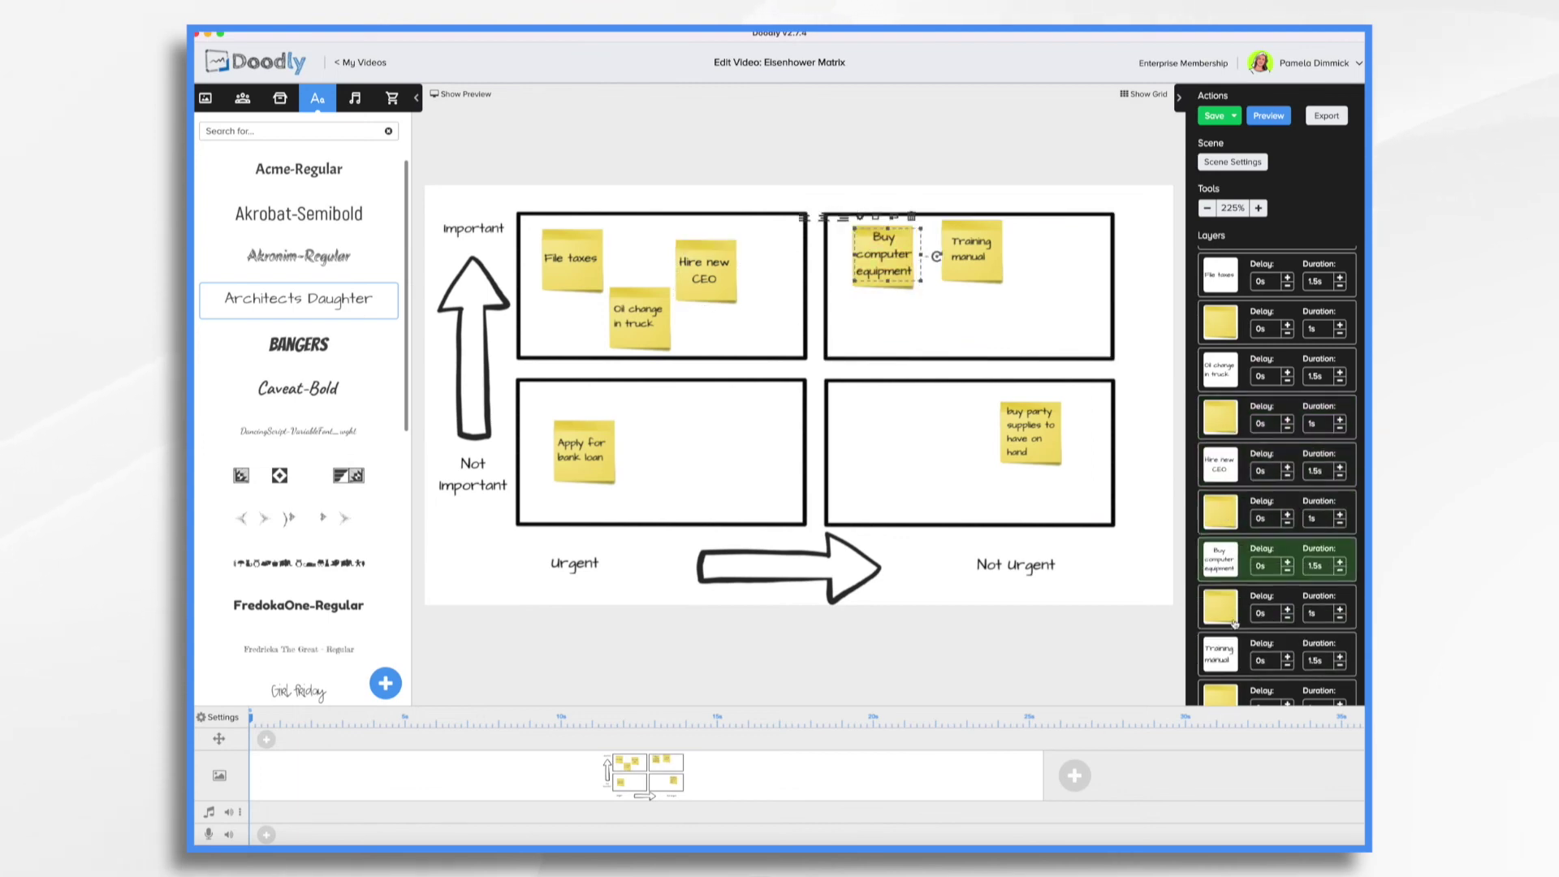
scroll(1233, 610, "down", 2)
left_click(1223, 579)
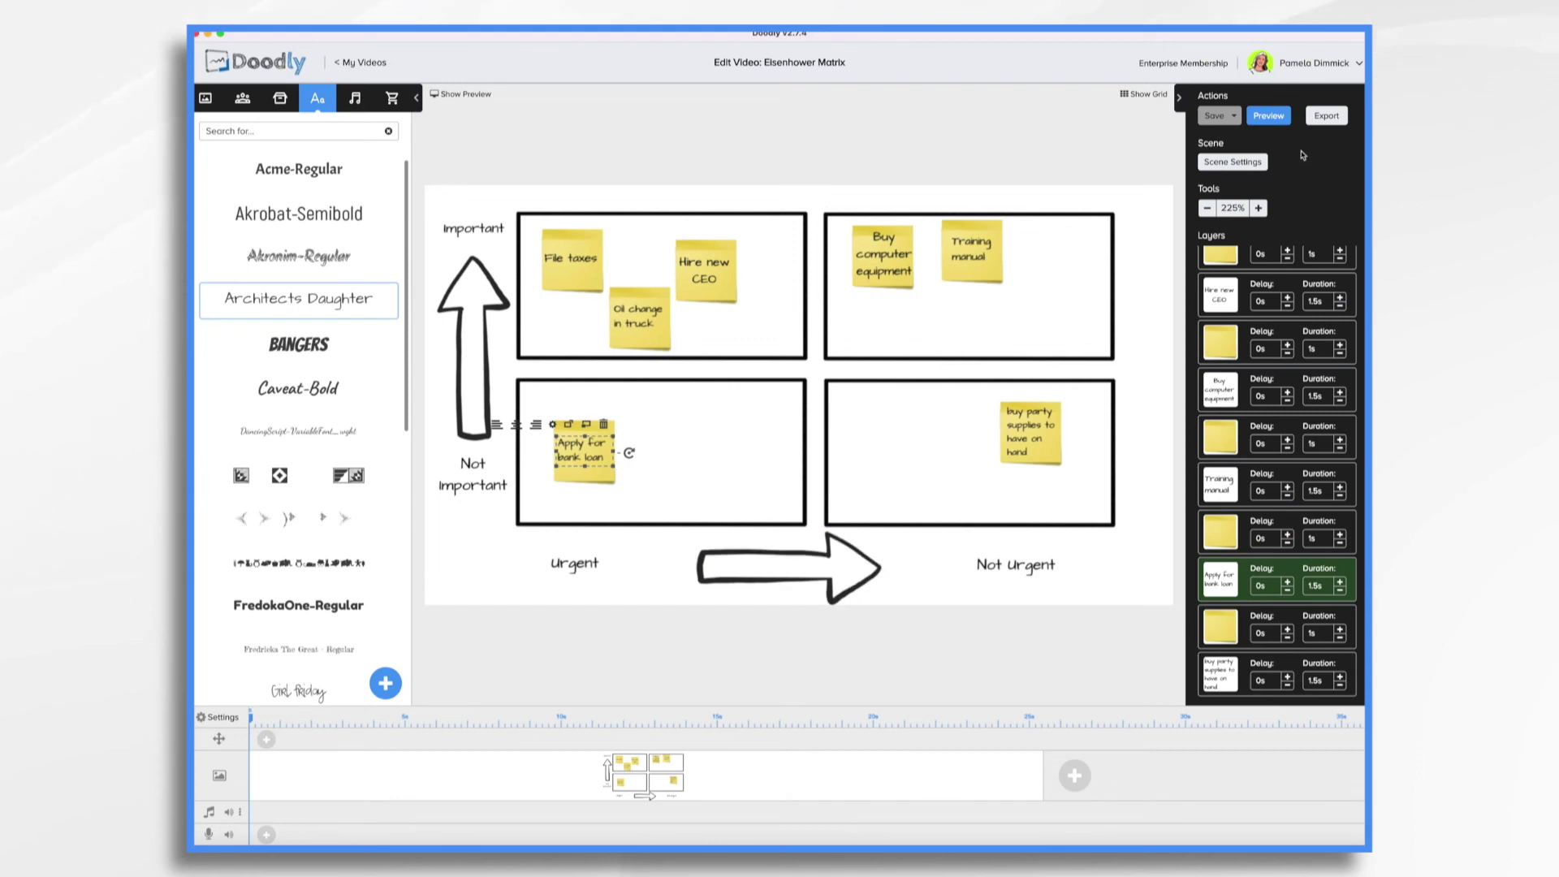
Step: Preview the Eisenhower matrix animation with the boxes and Important label being drawn
left_click(1272, 117)
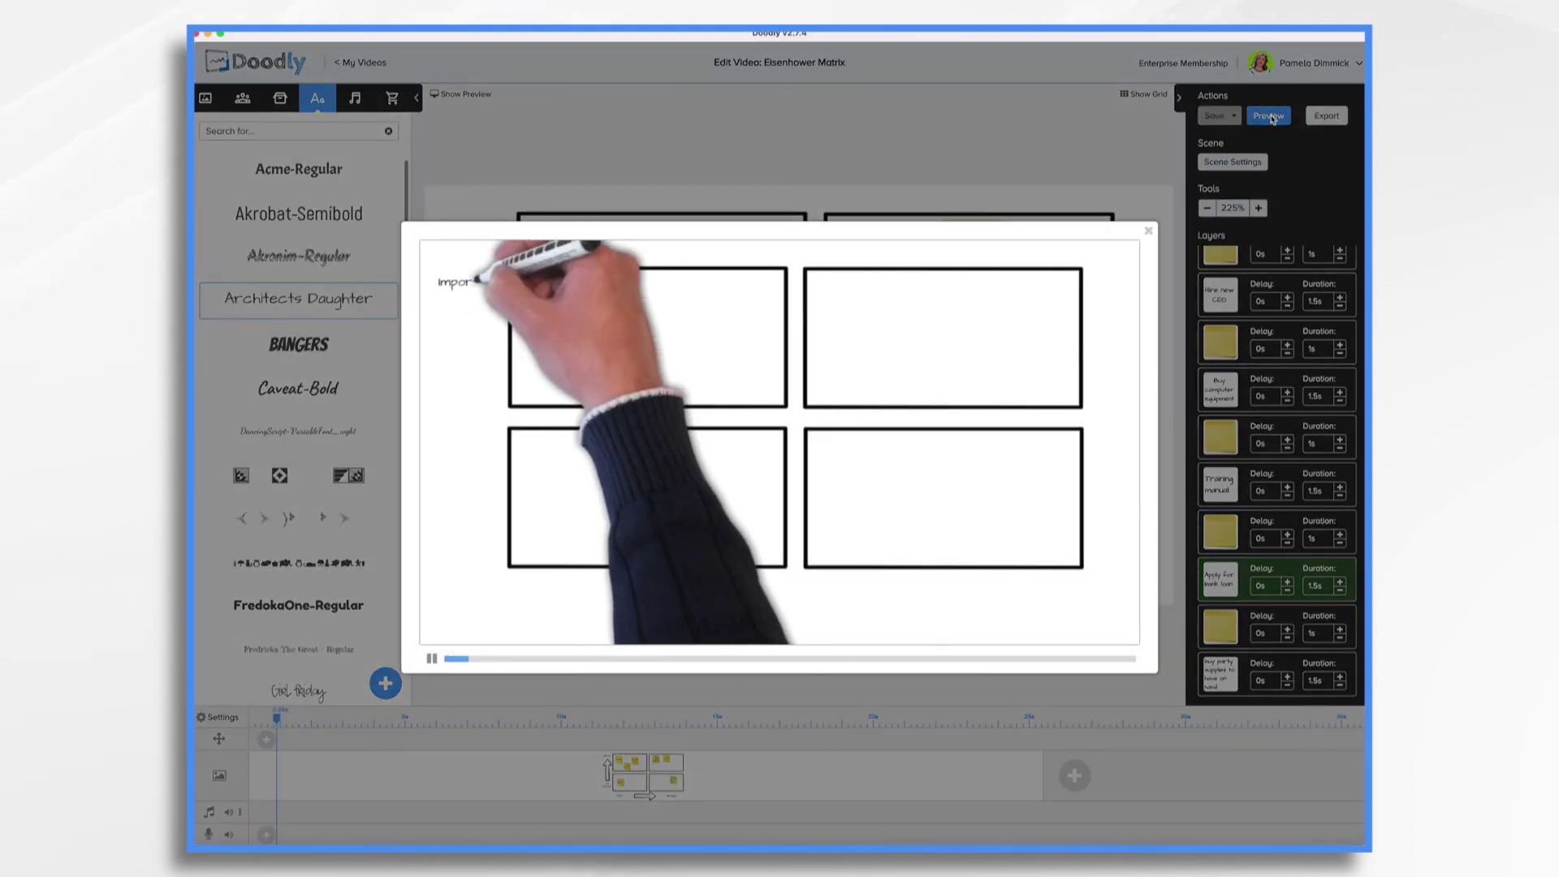